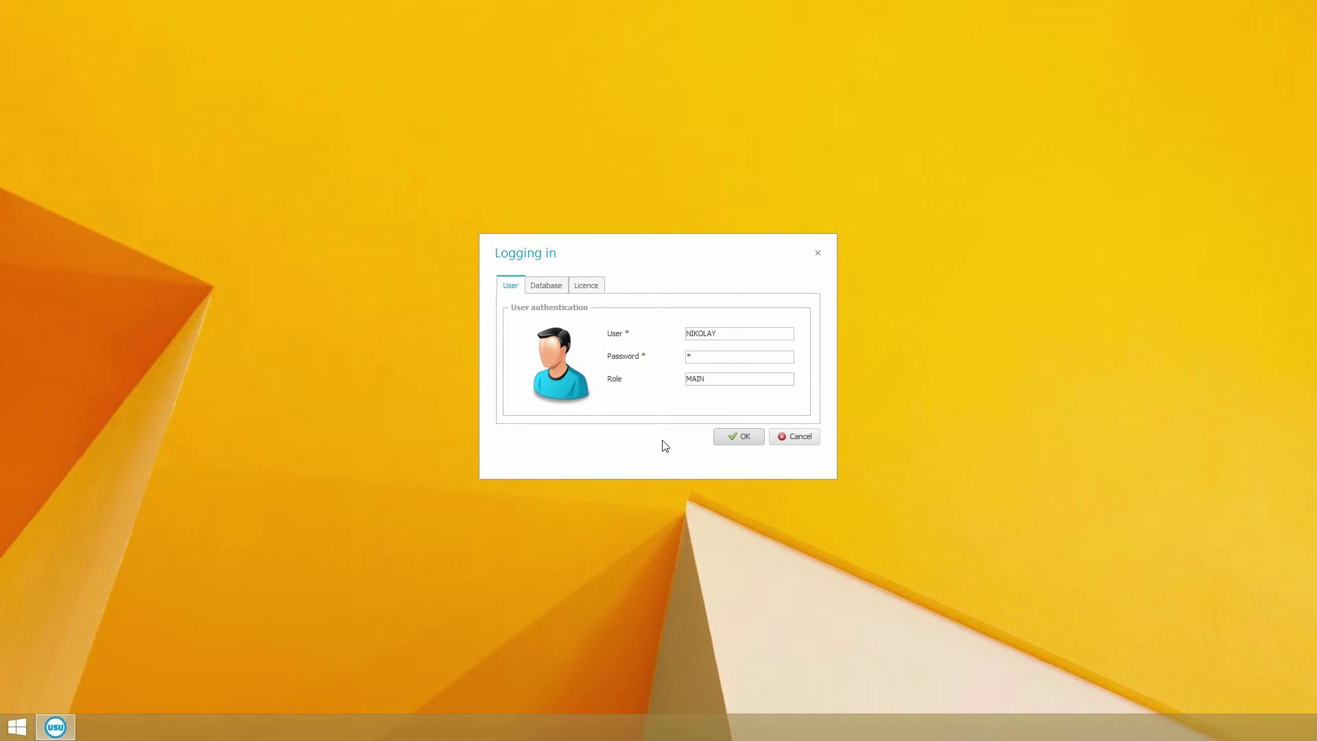
# Log in to the database with the MAIN role
pyautogui.doubleClick(694, 378)
pyautogui.click(724, 432)
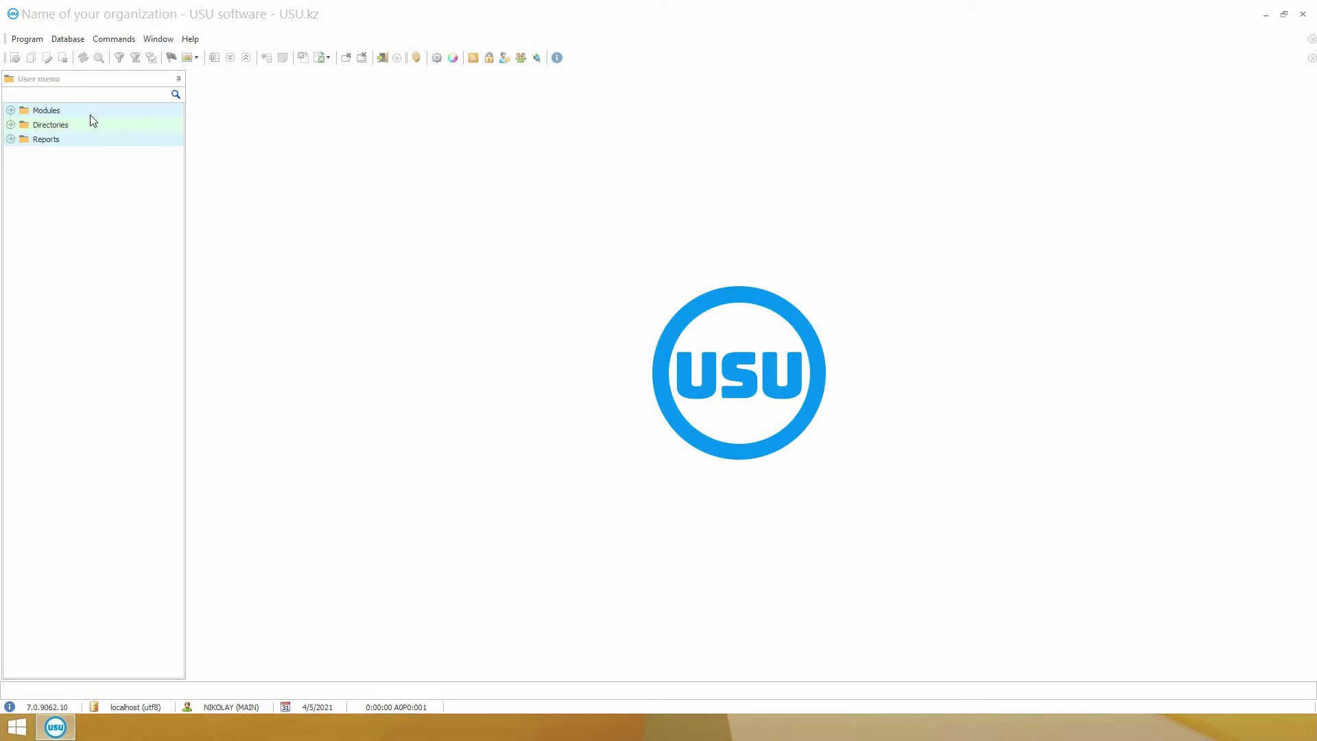
# Look over the three main menu sections: Modules, Directories and Reports
pyautogui.click(57, 110)
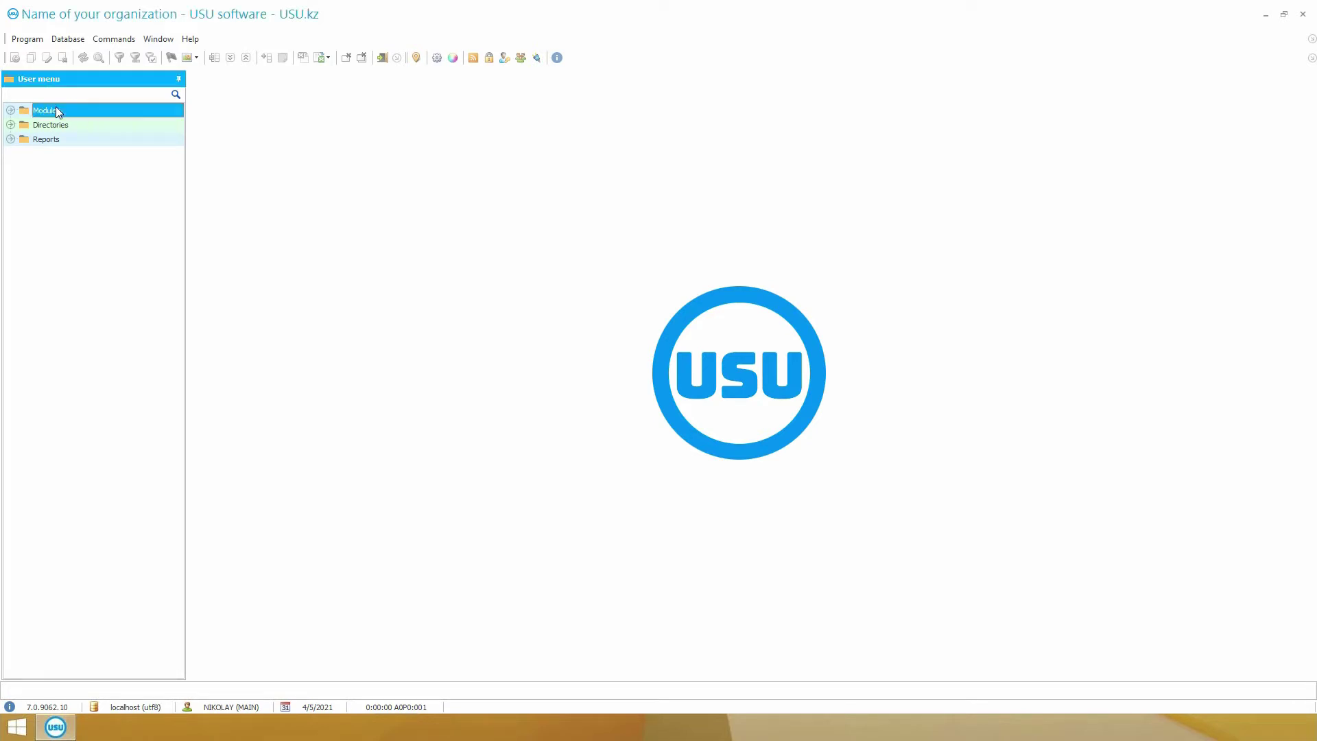
pyautogui.click(88, 129)
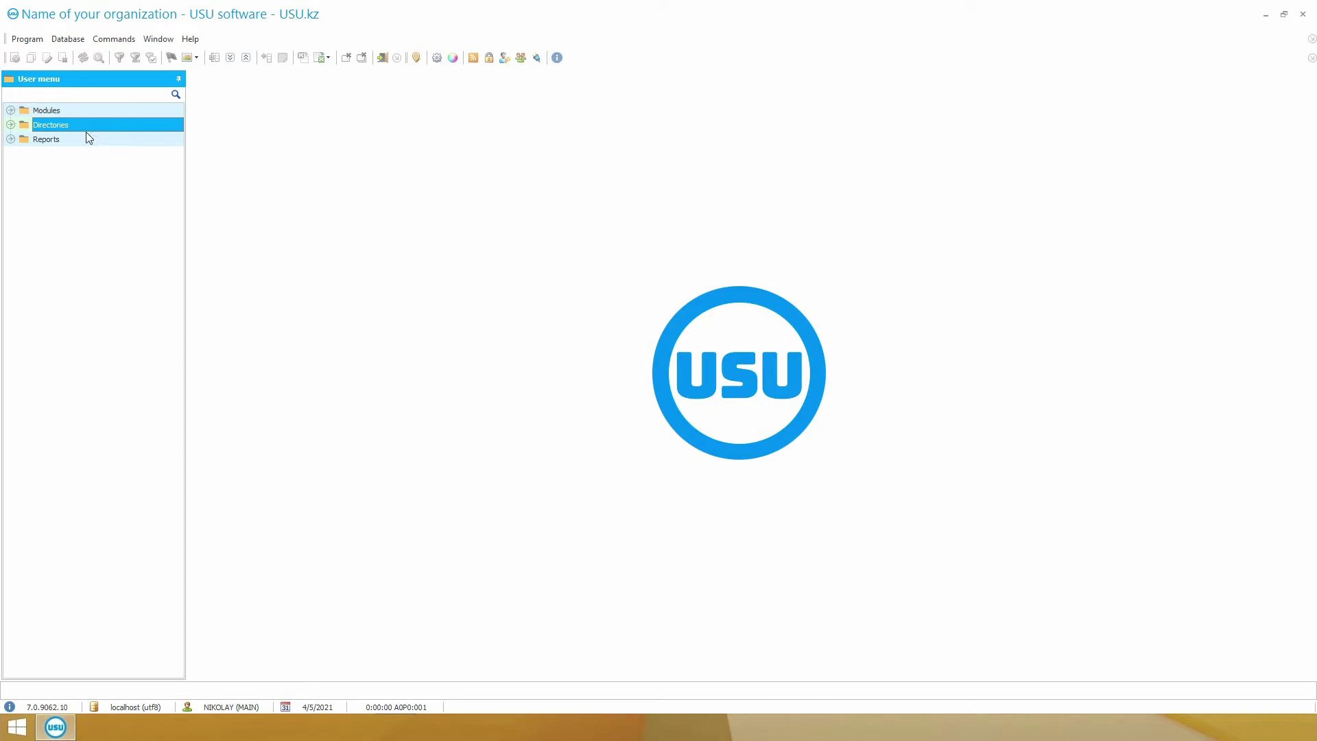
pyautogui.click(80, 142)
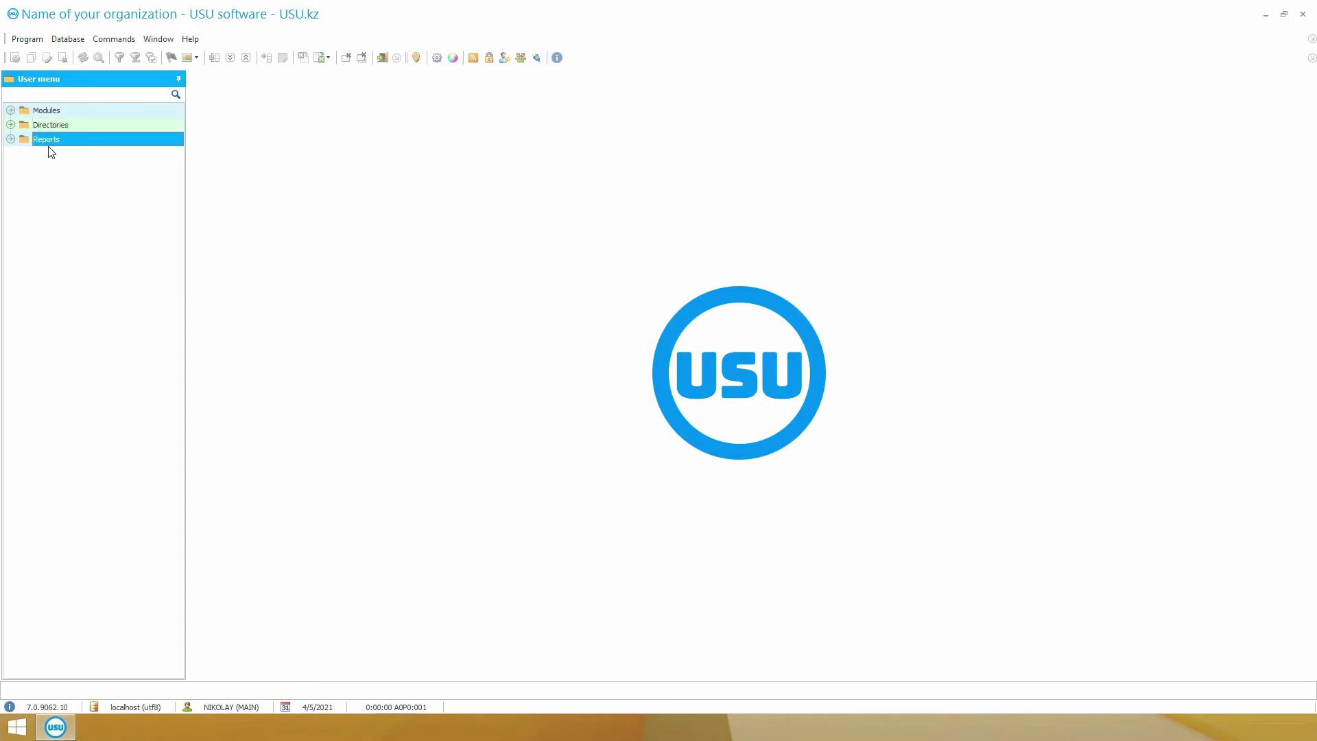
# Expand the Directories section together with its Money, Organization and Product folders
pyautogui.click(10, 125)
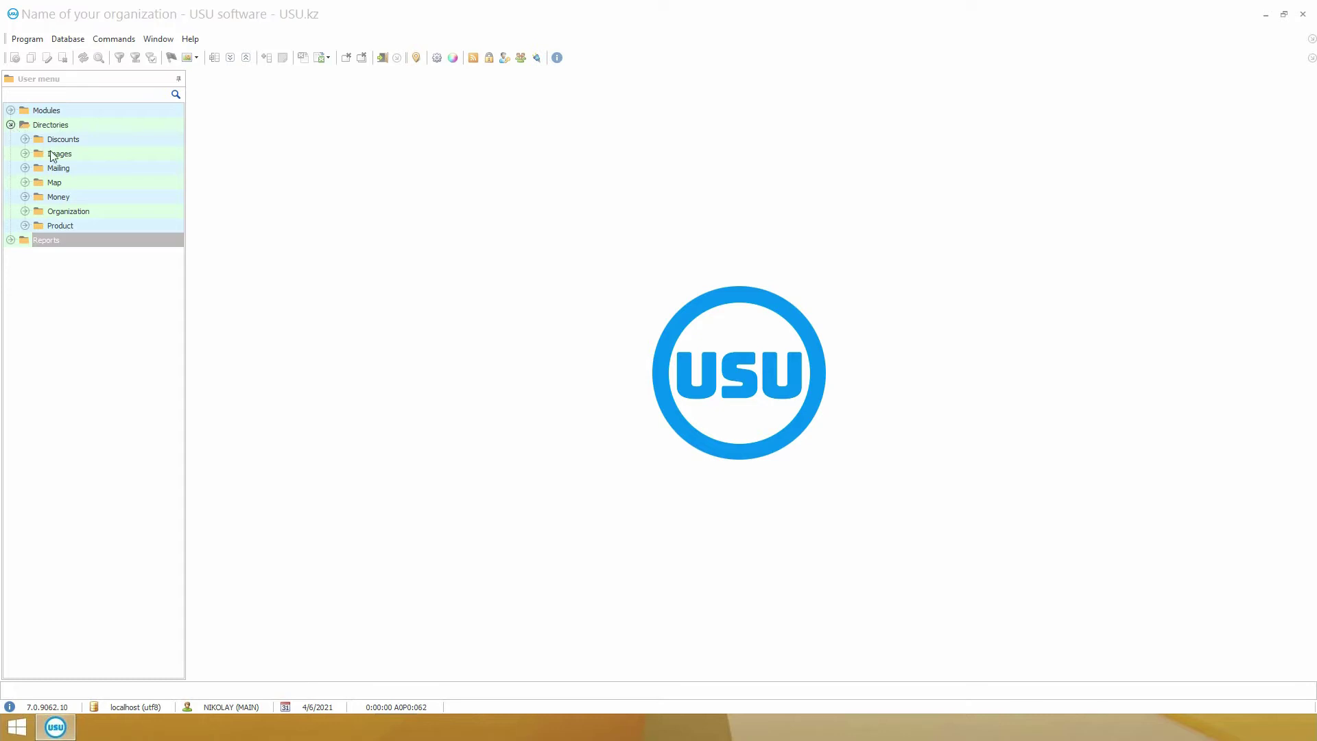
pyautogui.click(36, 197)
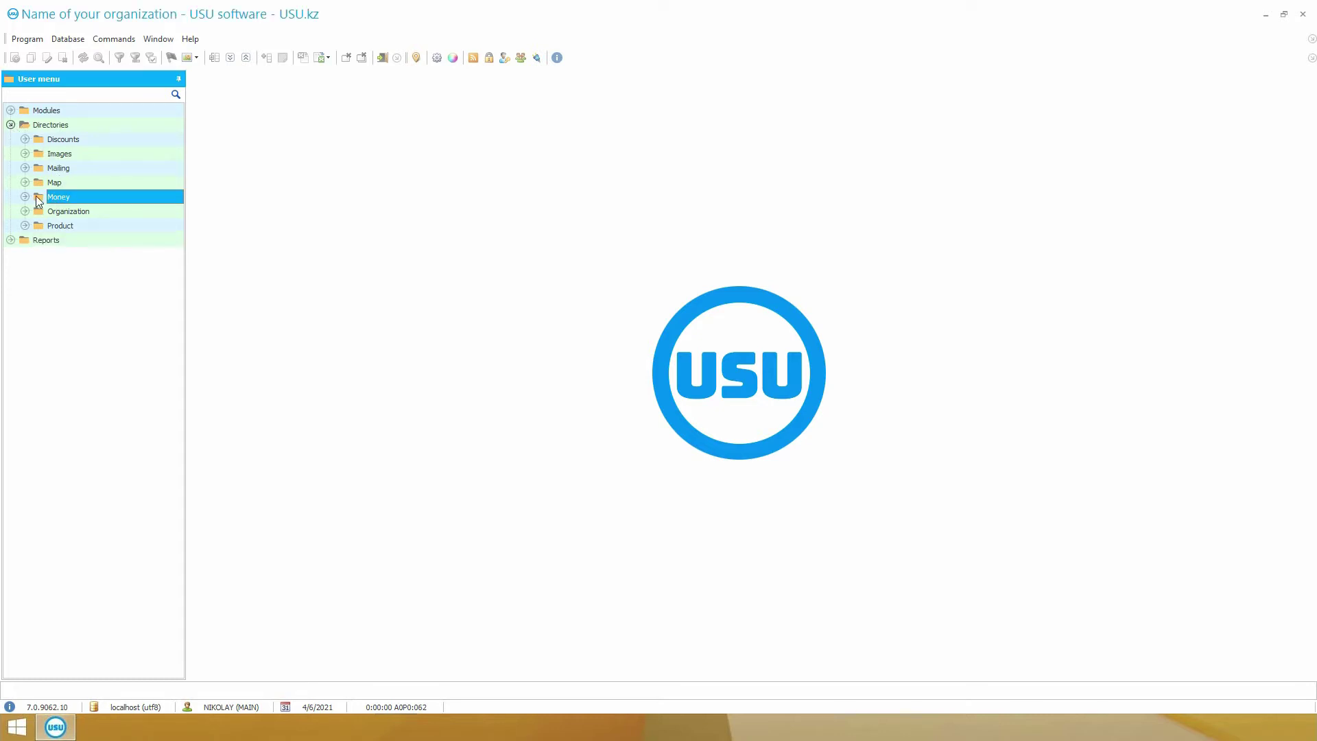
pyautogui.click(27, 197)
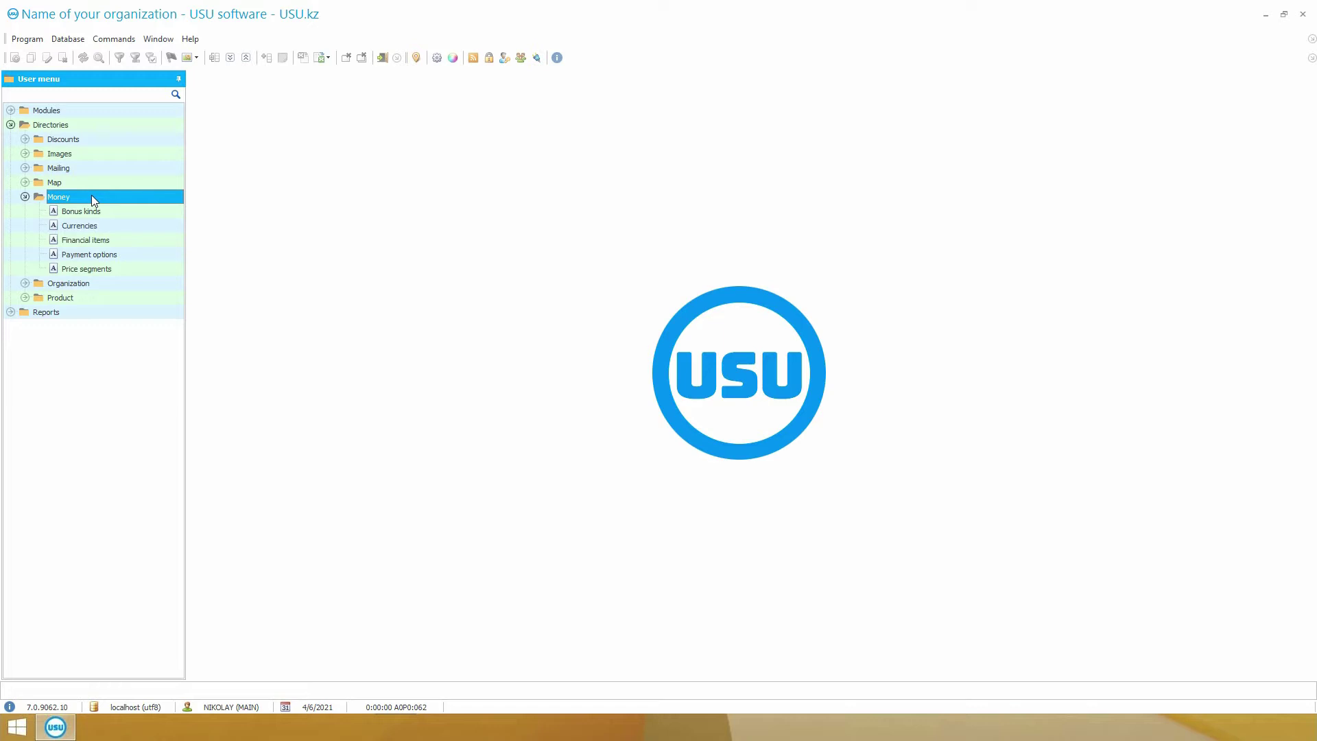
pyautogui.click(25, 283)
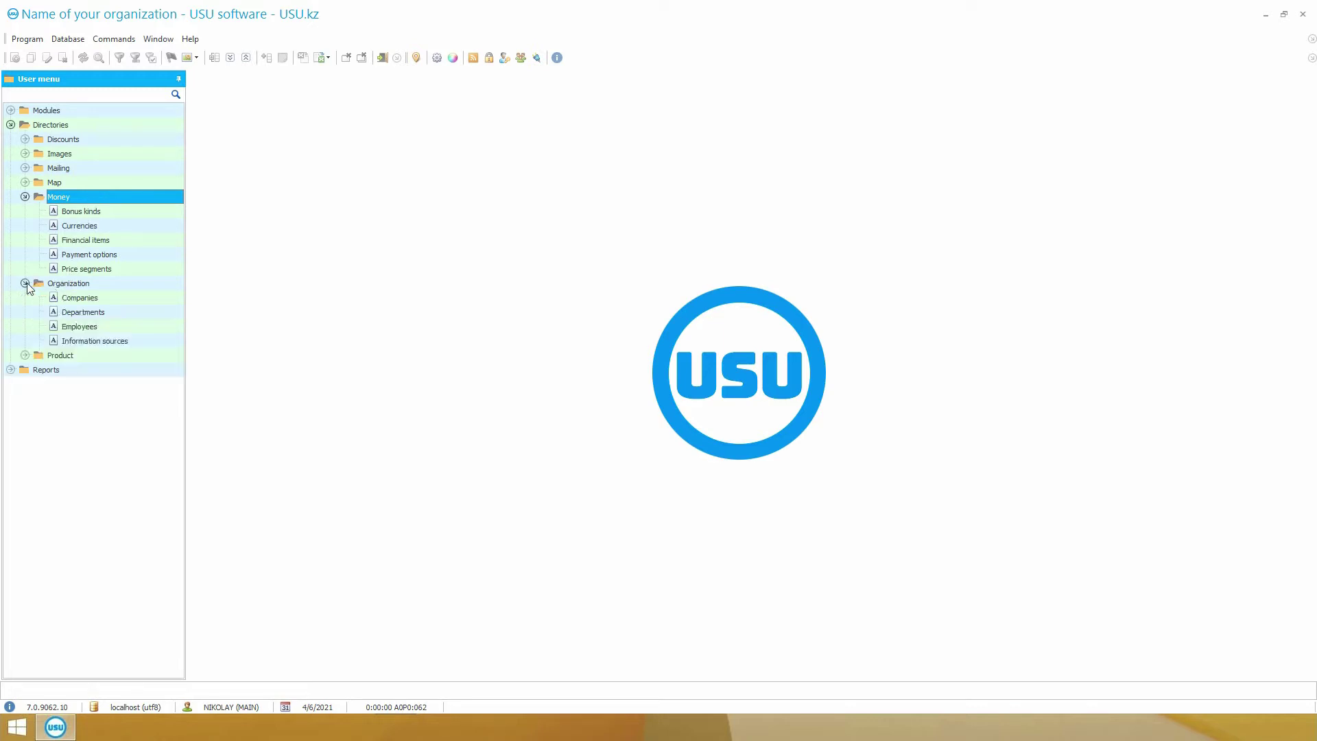
pyautogui.click(69, 284)
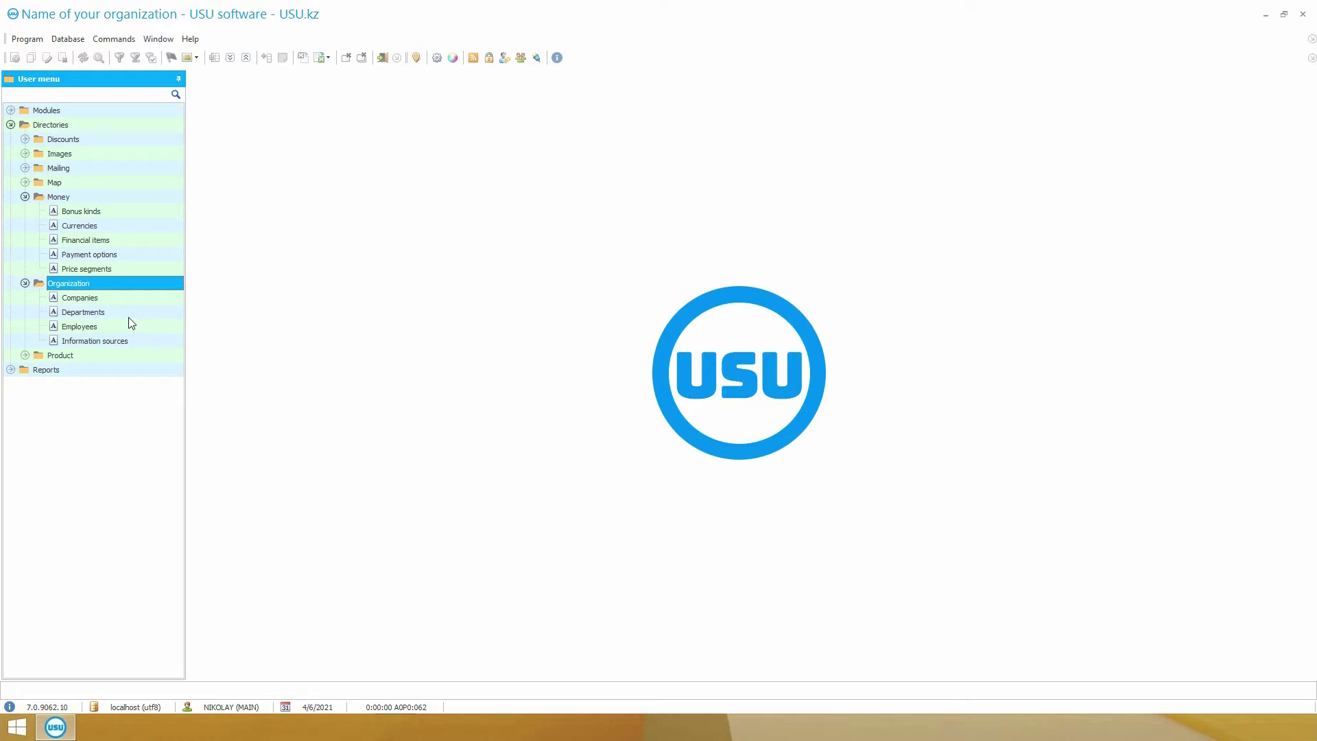
pyautogui.click(25, 355)
pyautogui.click(82, 357)
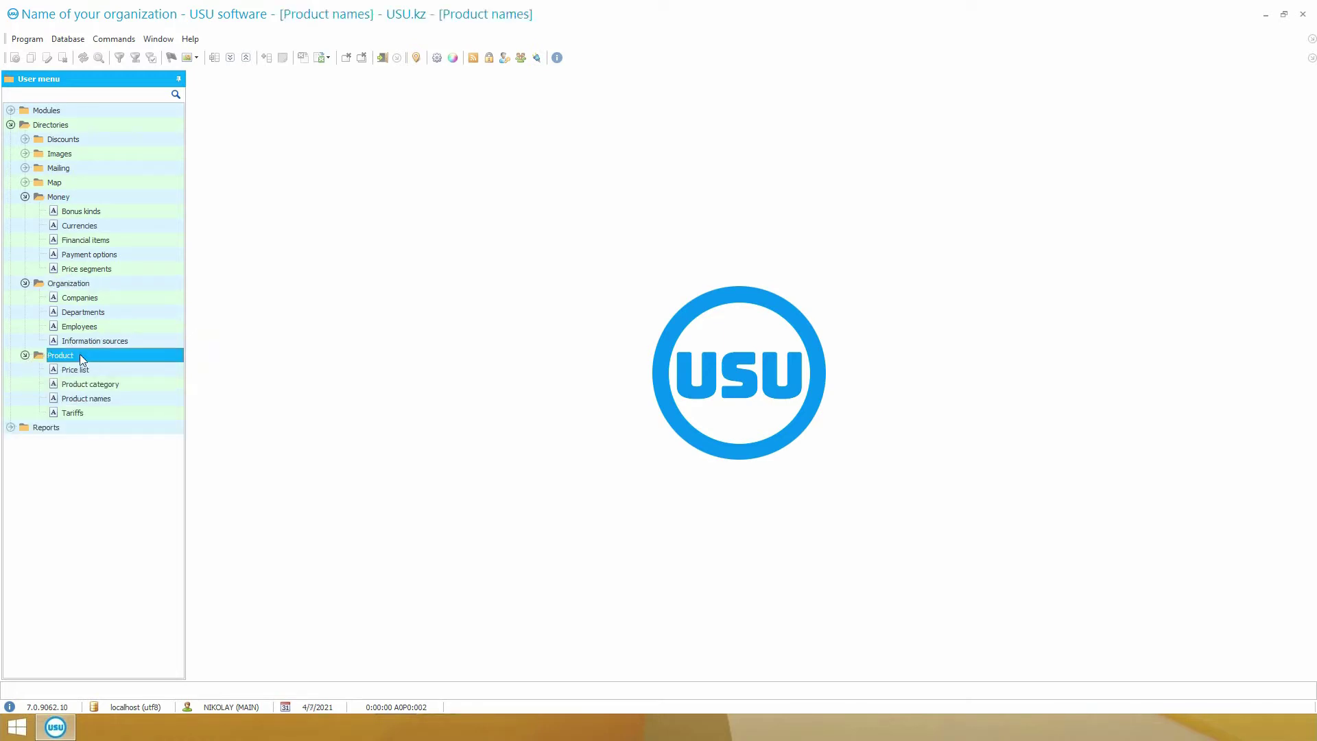
# Open the Product names directory, expand all three subcategory groups and view each listed product with its image
pyautogui.click(121, 398)
pyautogui.click(203, 135)
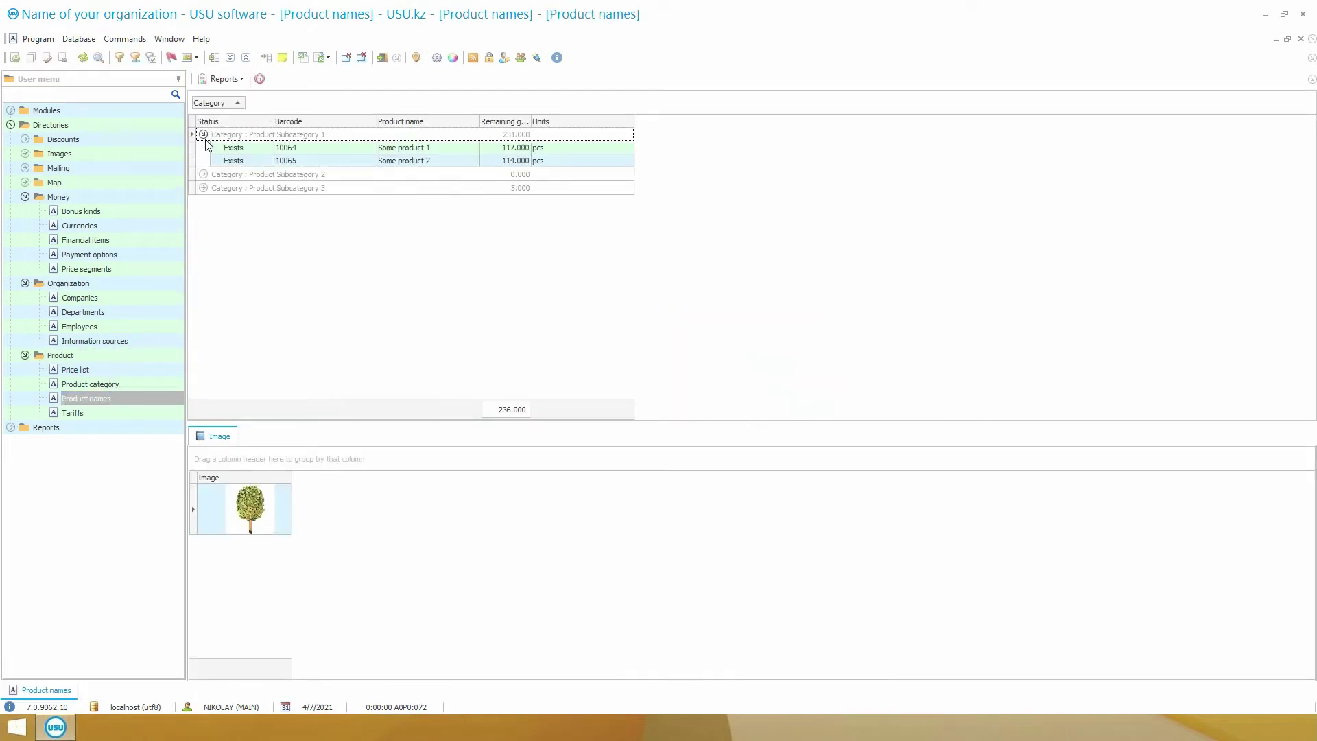
pyautogui.click(204, 174)
pyautogui.click(204, 201)
pyautogui.click(246, 148)
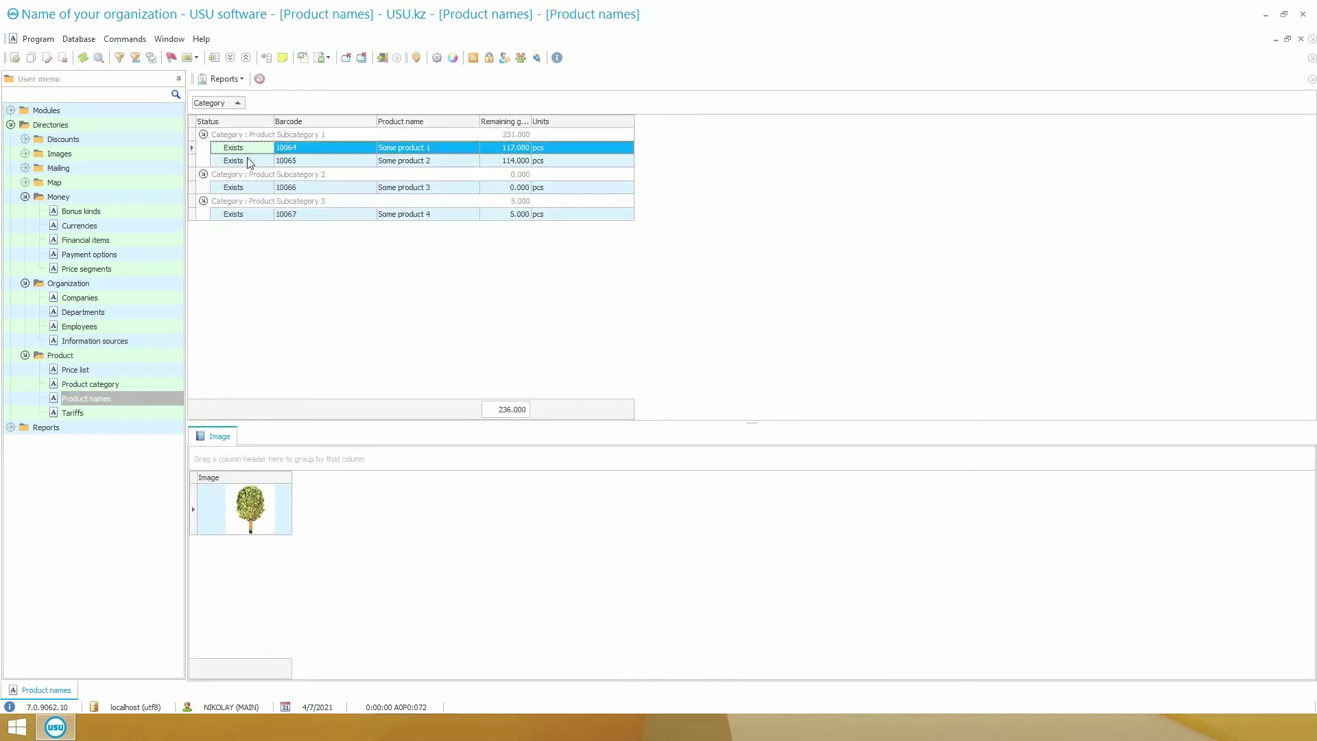
pyautogui.click(249, 160)
pyautogui.click(254, 188)
pyautogui.click(256, 213)
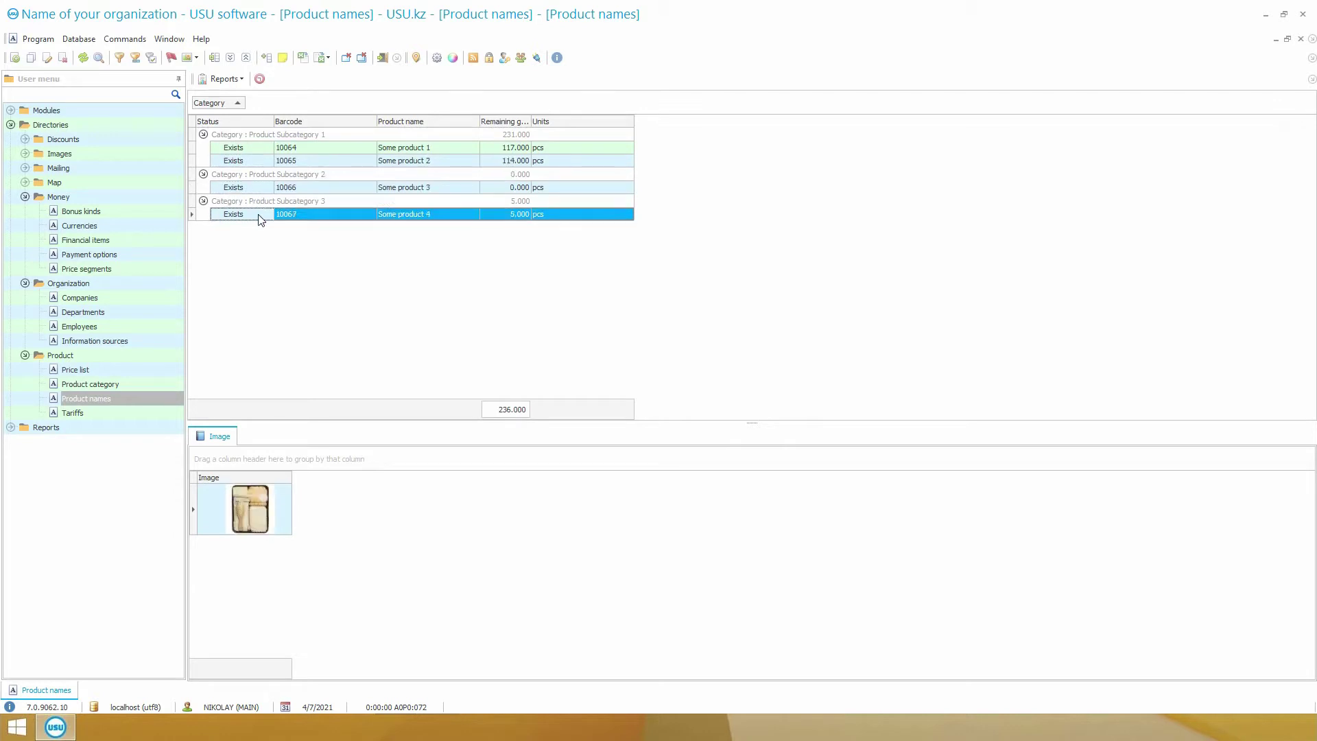
# Generate the Item card report for Some product 1, view it and close it
pyautogui.click(258, 151)
pyautogui.click(223, 79)
pyautogui.click(231, 129)
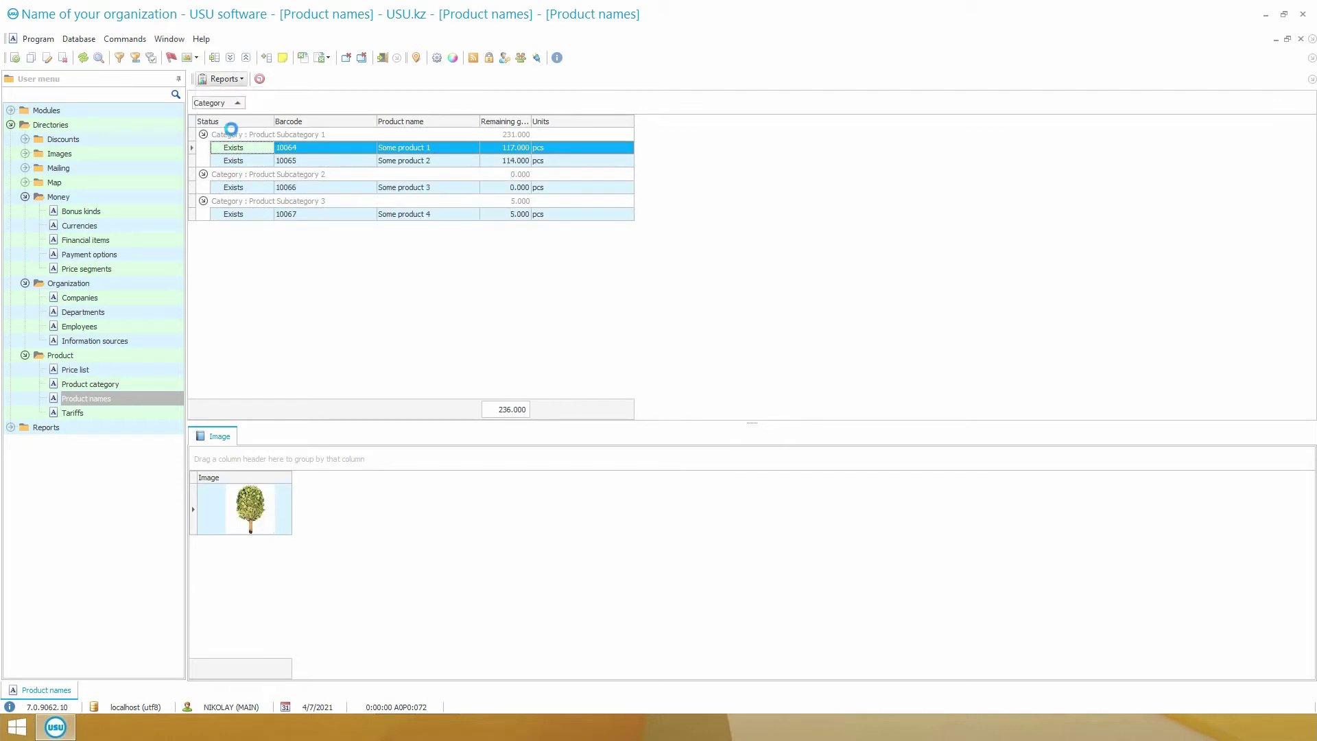
pyautogui.click(657, 666)
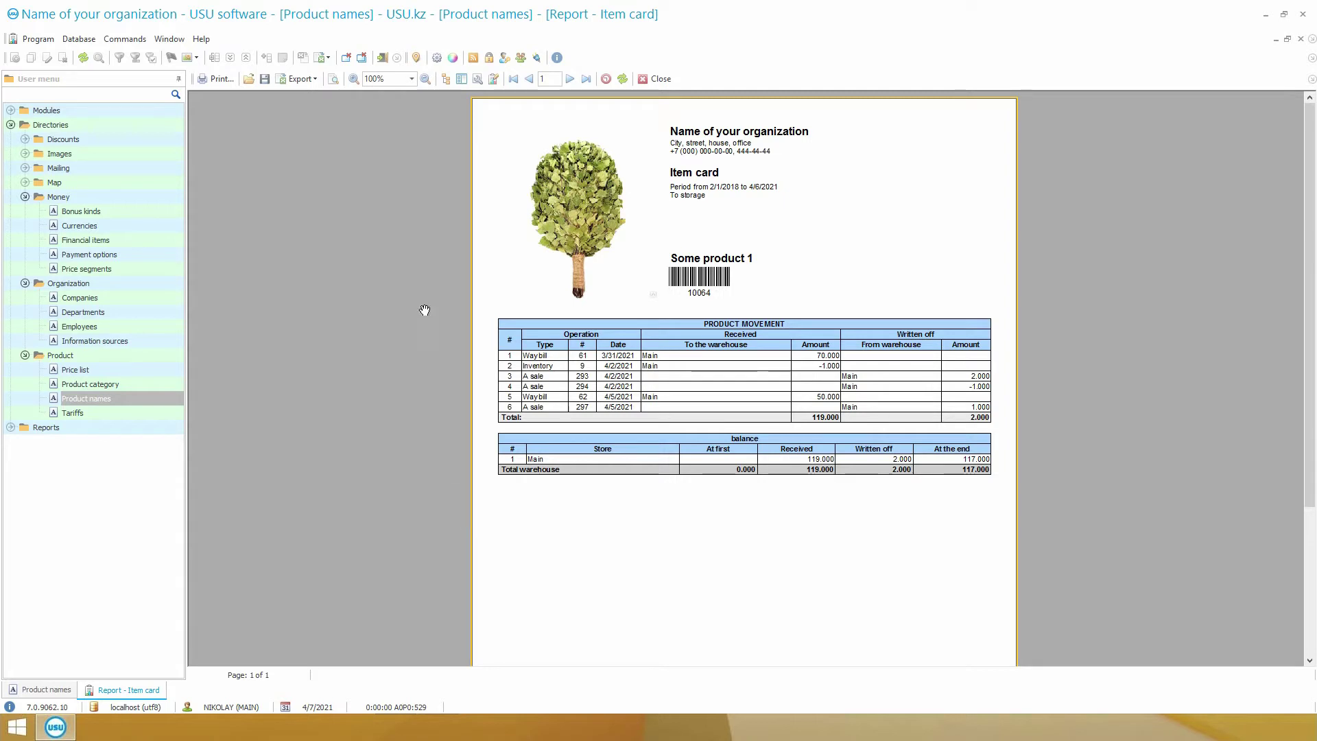
pyautogui.click(660, 78)
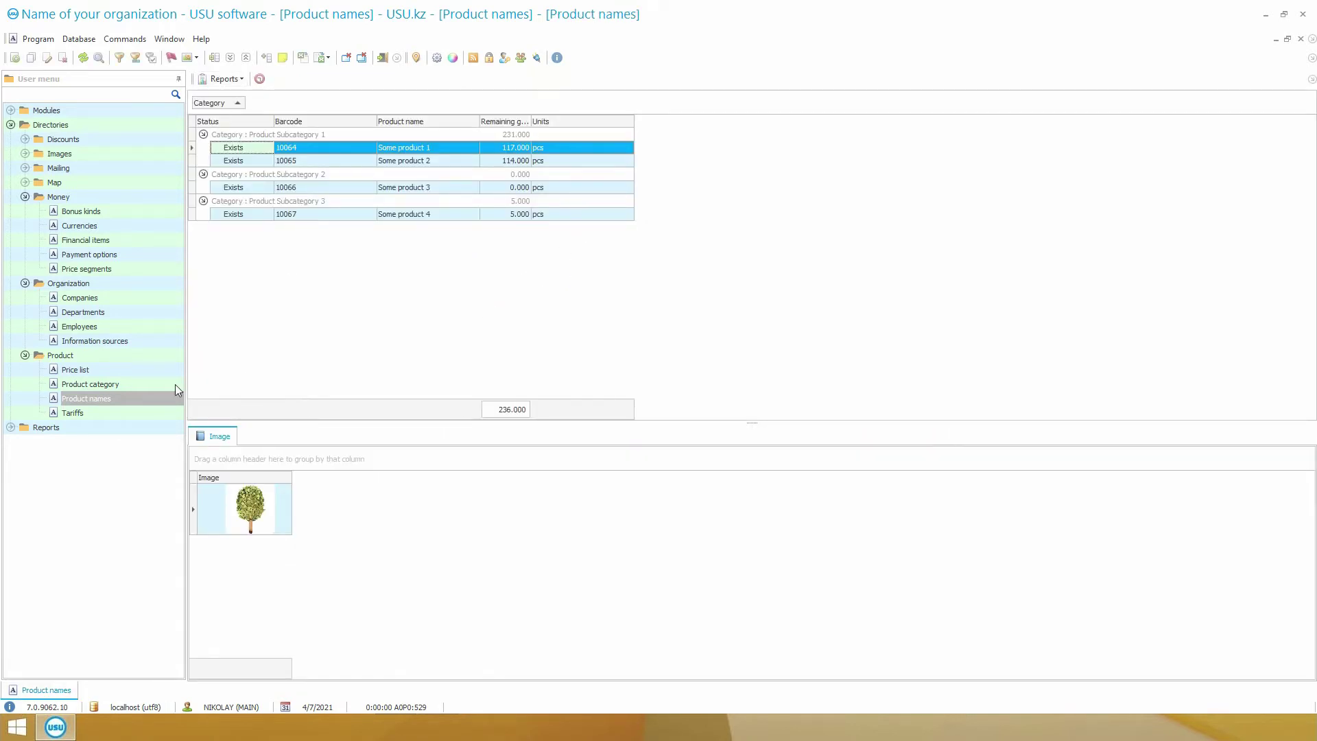
# Open the Product category directory and expand all three categories to view their subcategories
pyautogui.click(134, 387)
pyautogui.click(203, 135)
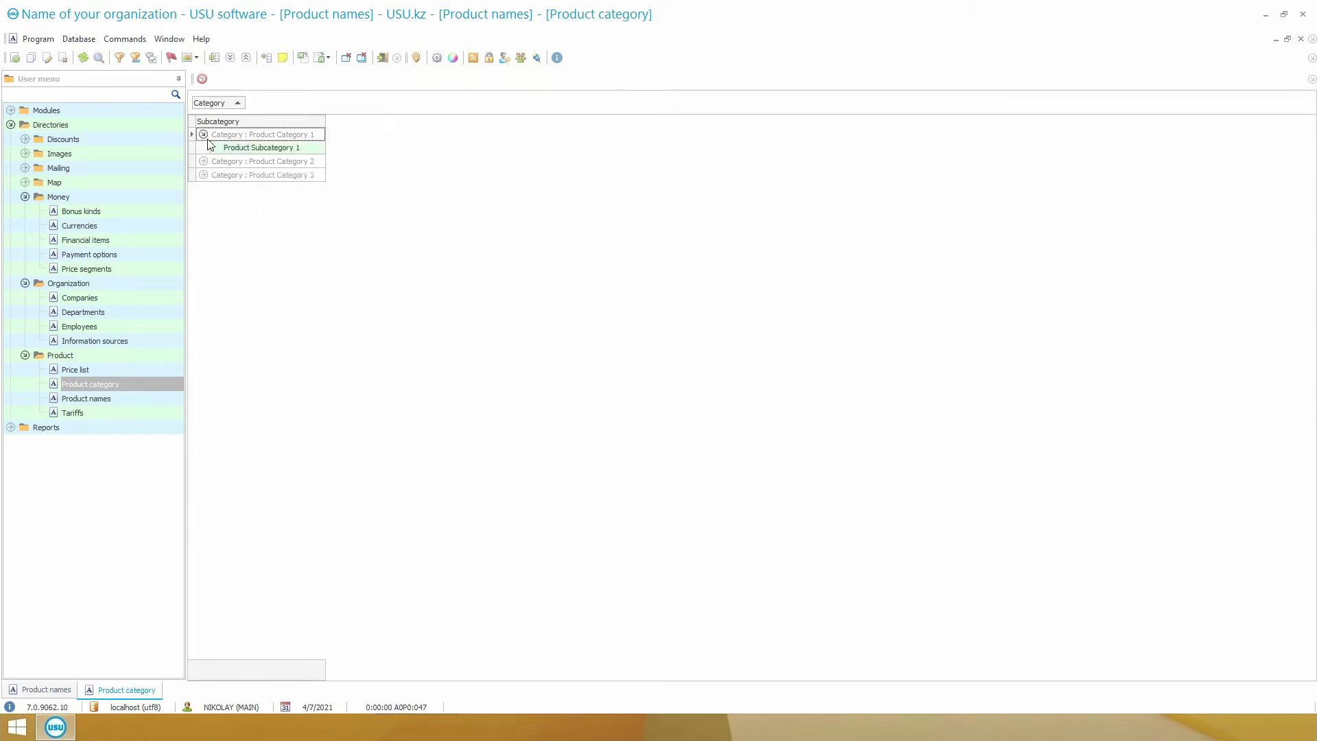
pyautogui.click(203, 161)
pyautogui.click(203, 188)
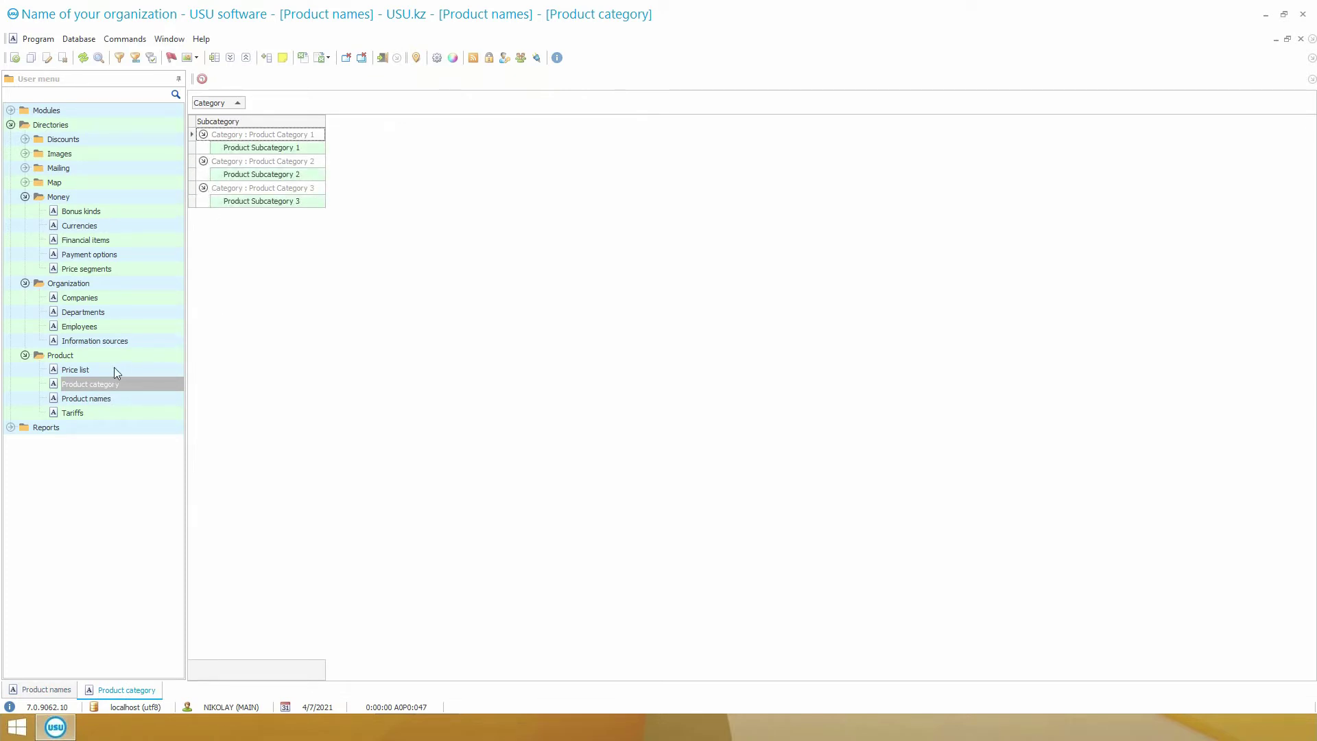
# Open the Price list directory, generate the Price list report without a category filter, view it and close it
pyautogui.click(75, 370)
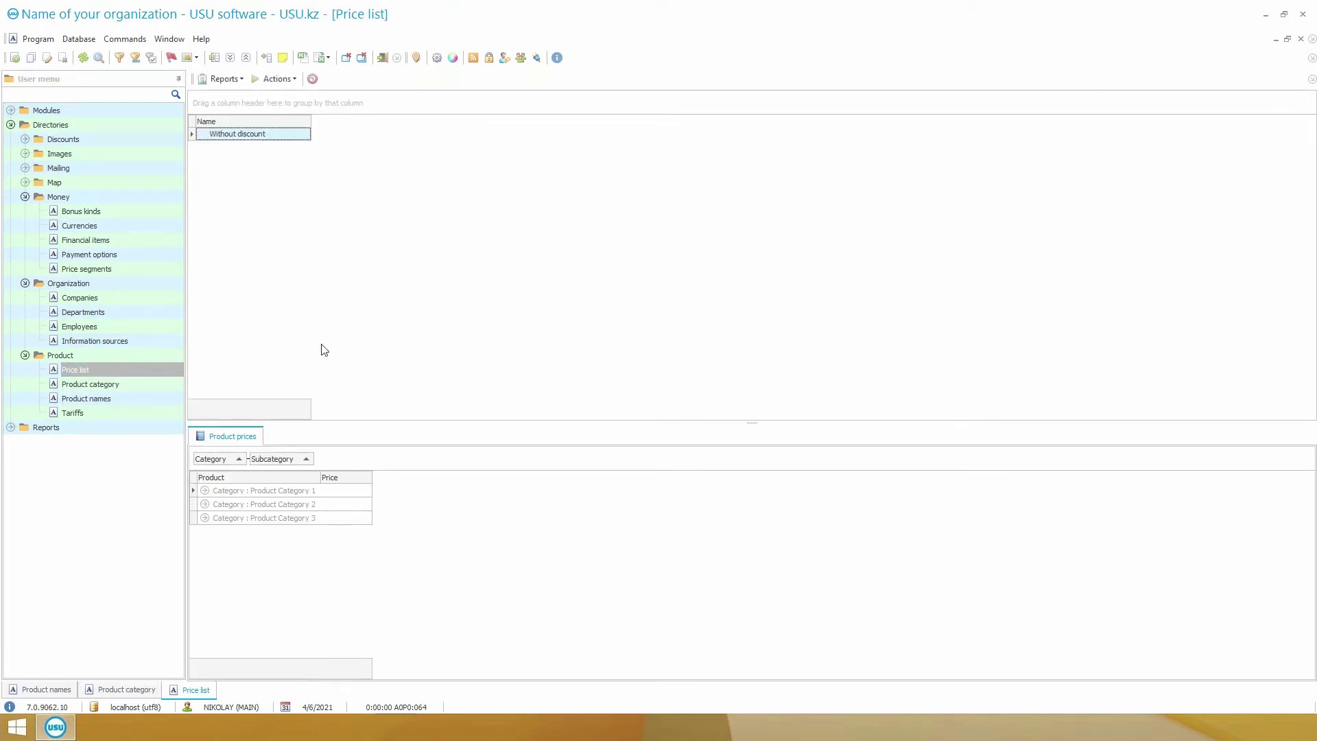
pyautogui.click(224, 78)
pyautogui.click(269, 92)
pyautogui.click(922, 89)
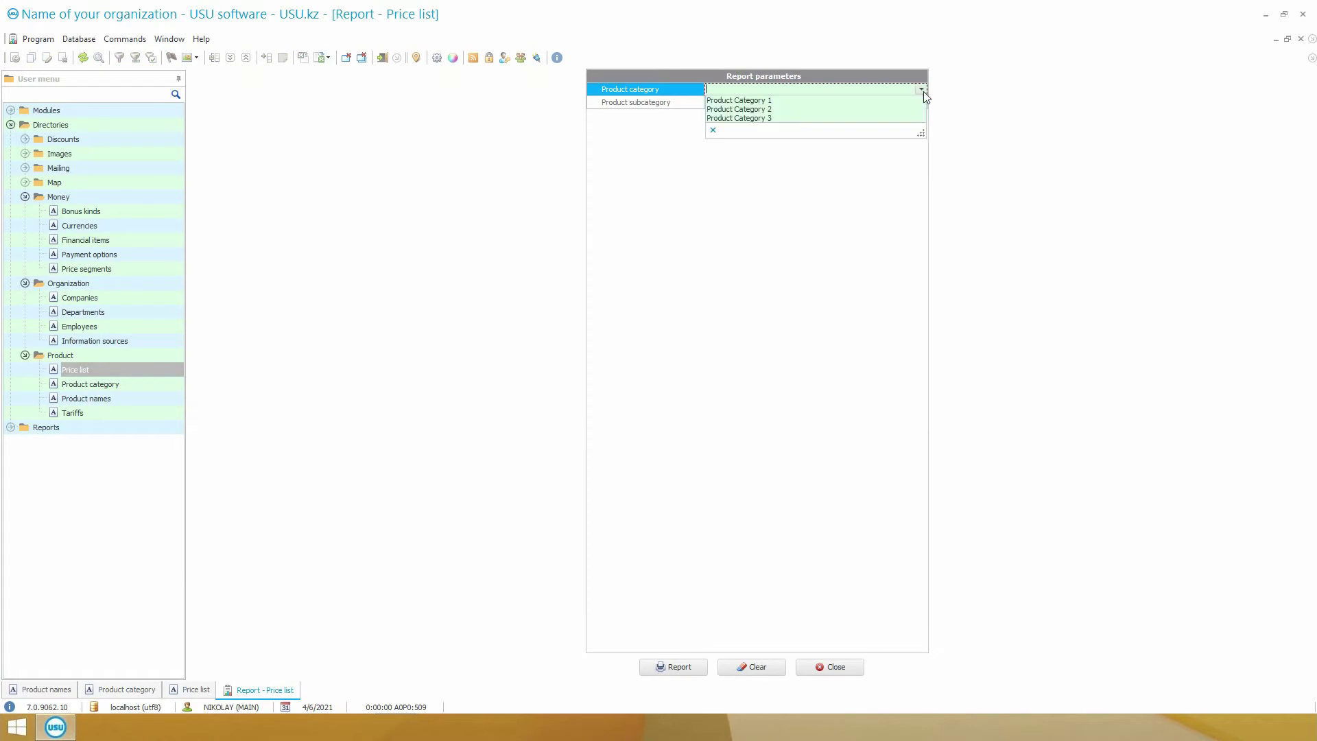
pyautogui.click(672, 666)
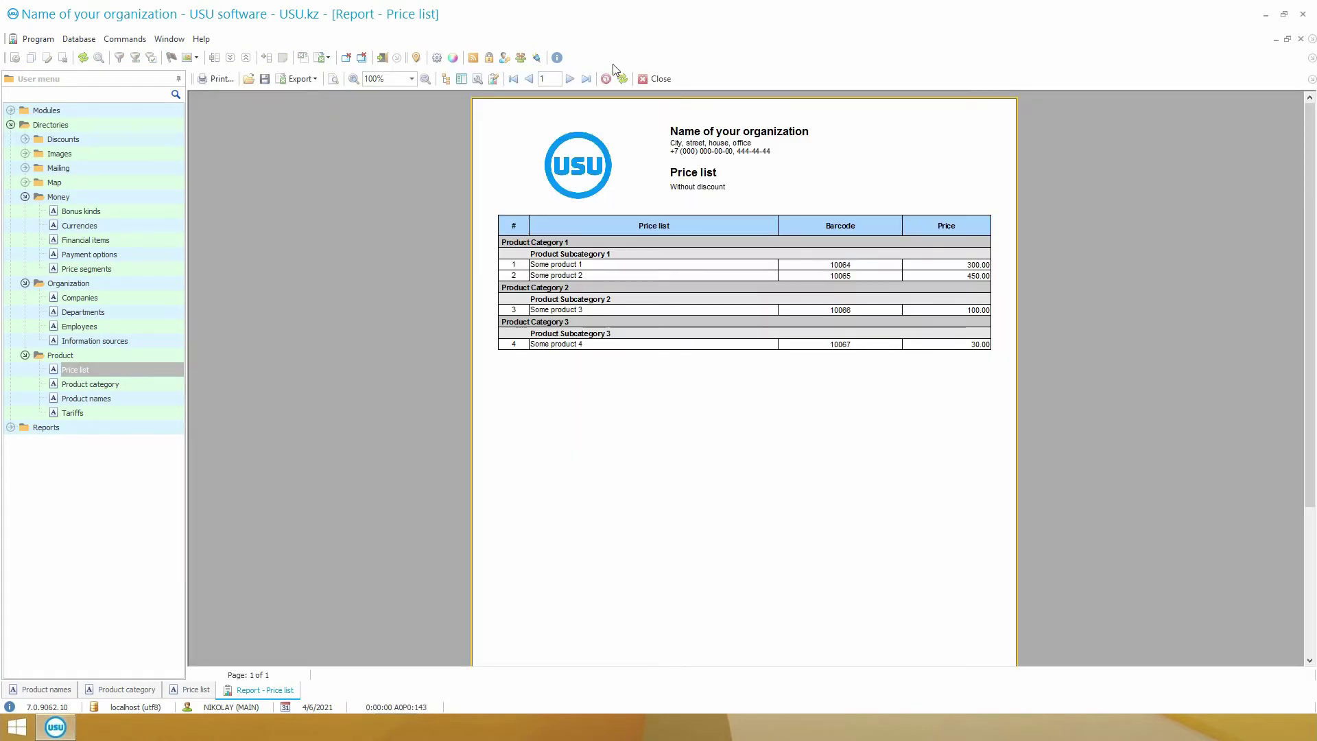
pyautogui.click(653, 80)
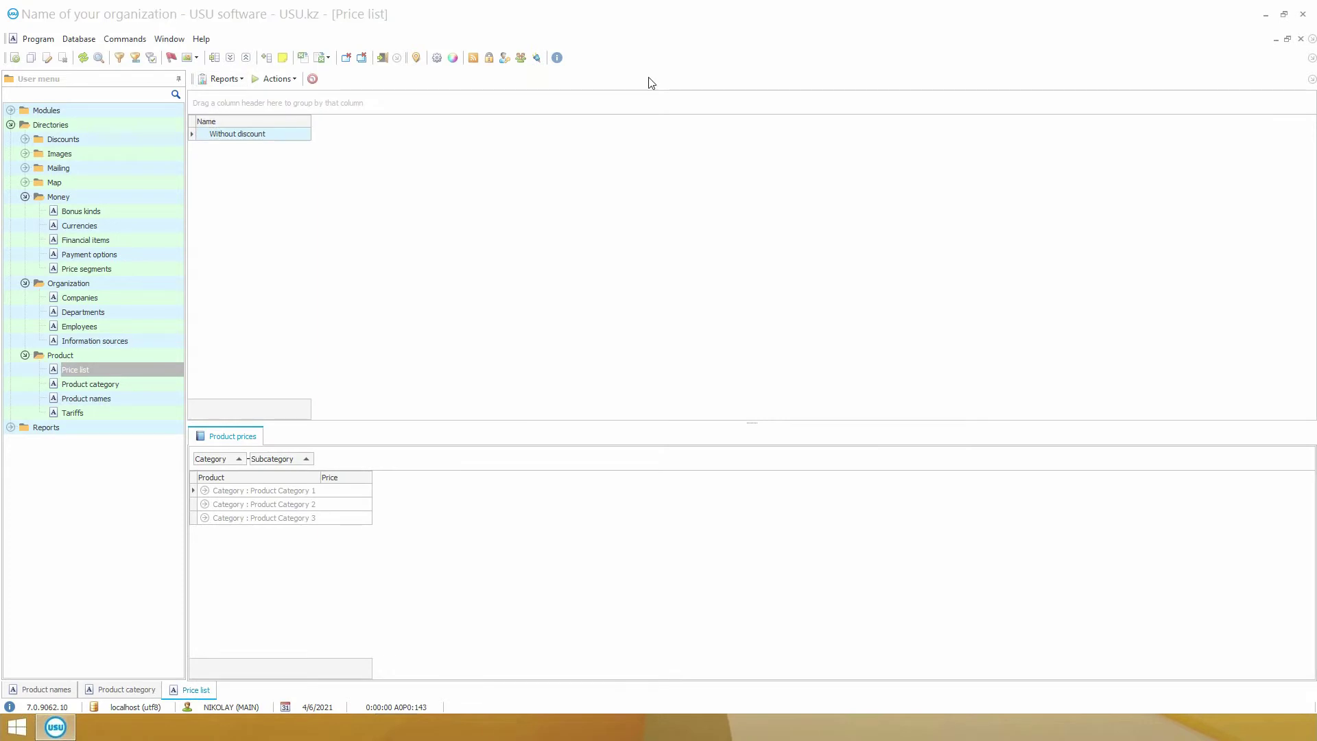
# Open the Tariffs directory, start adding a tariff and view the available Billing types
pyautogui.click(117, 414)
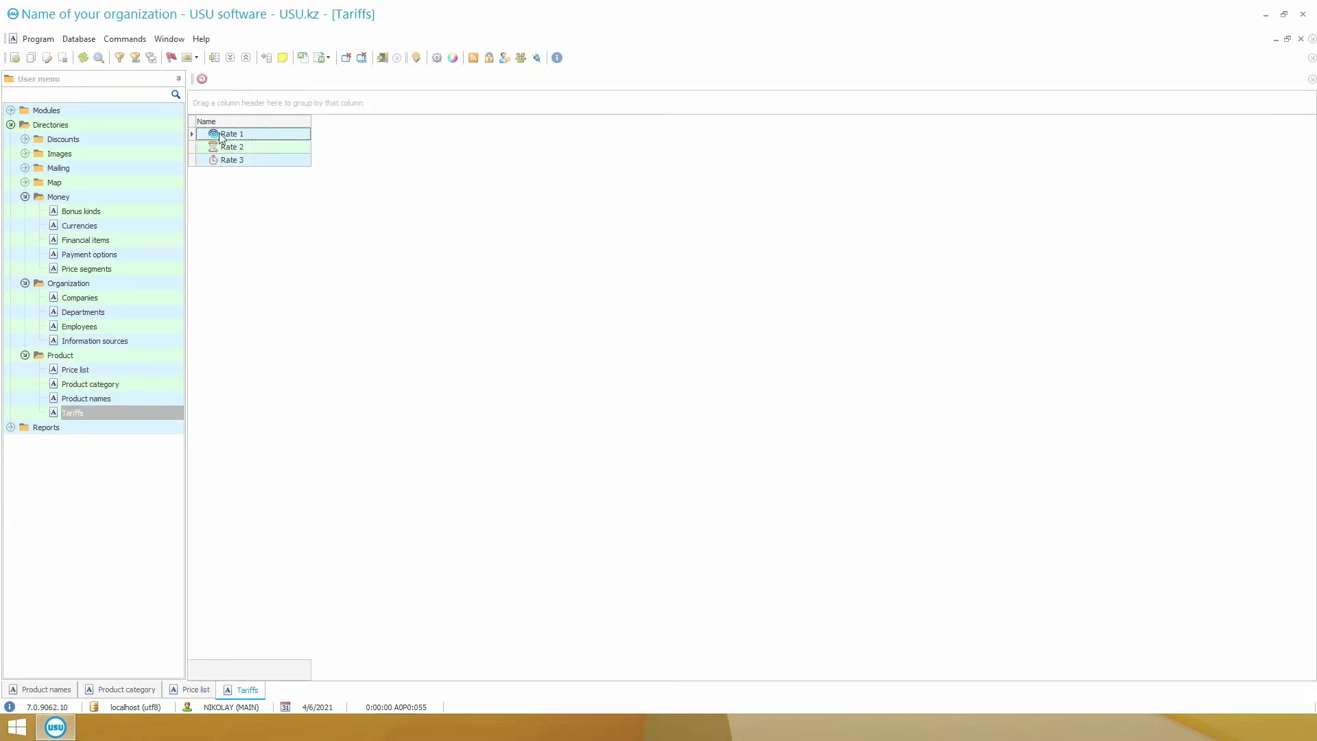
pyautogui.rightClick(348, 182)
pyautogui.click(369, 203)
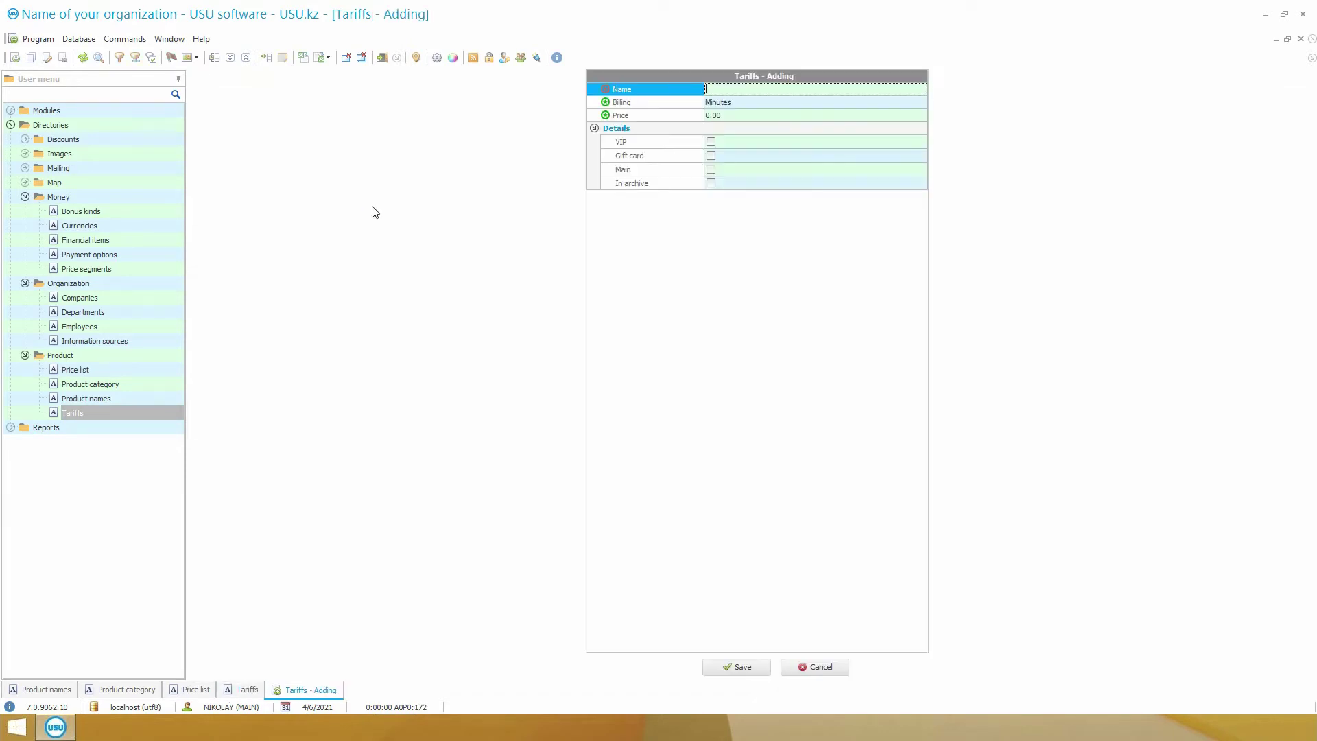
pyautogui.click(923, 104)
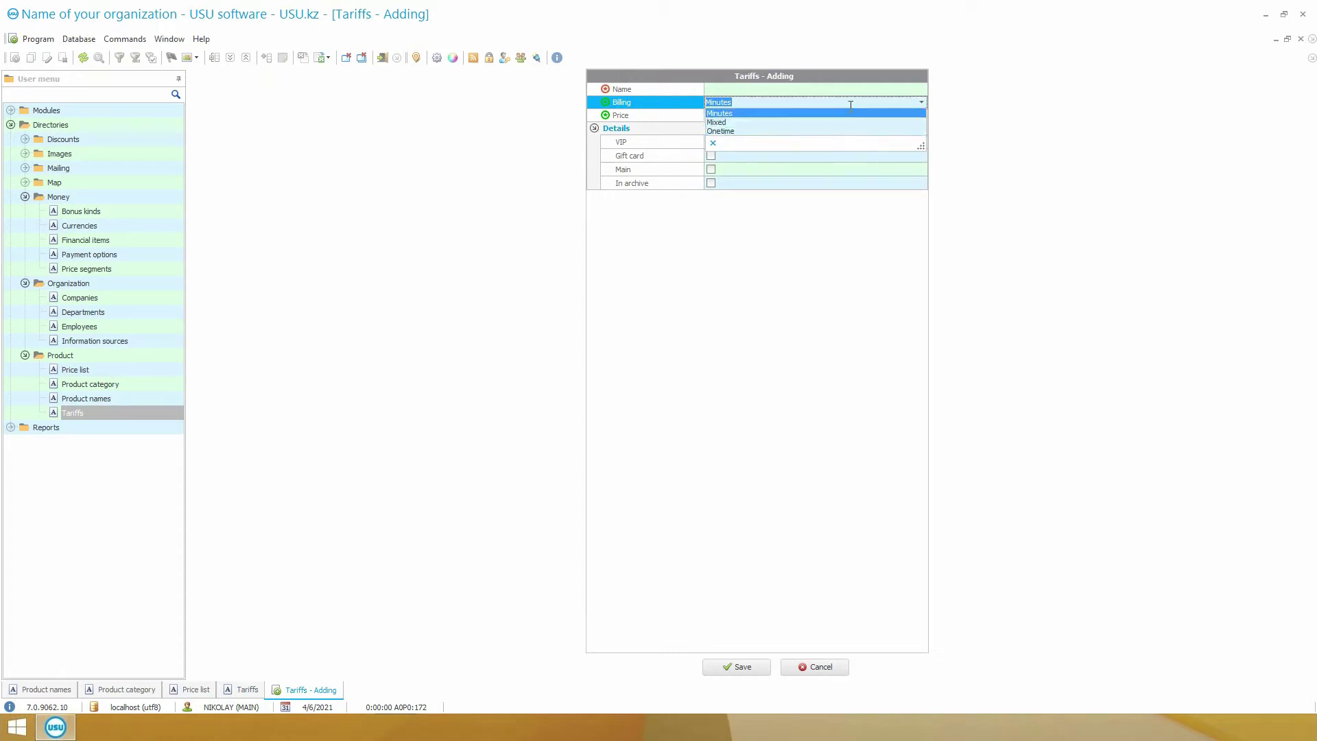
pyautogui.click(914, 101)
# Try enabling VIP, Gift card, Main and In archive for the new tariff, clear them all and cancel adding it
pyautogui.click(711, 142)
pyautogui.click(712, 156)
pyautogui.click(711, 169)
pyautogui.click(712, 183)
pyautogui.click(712, 169)
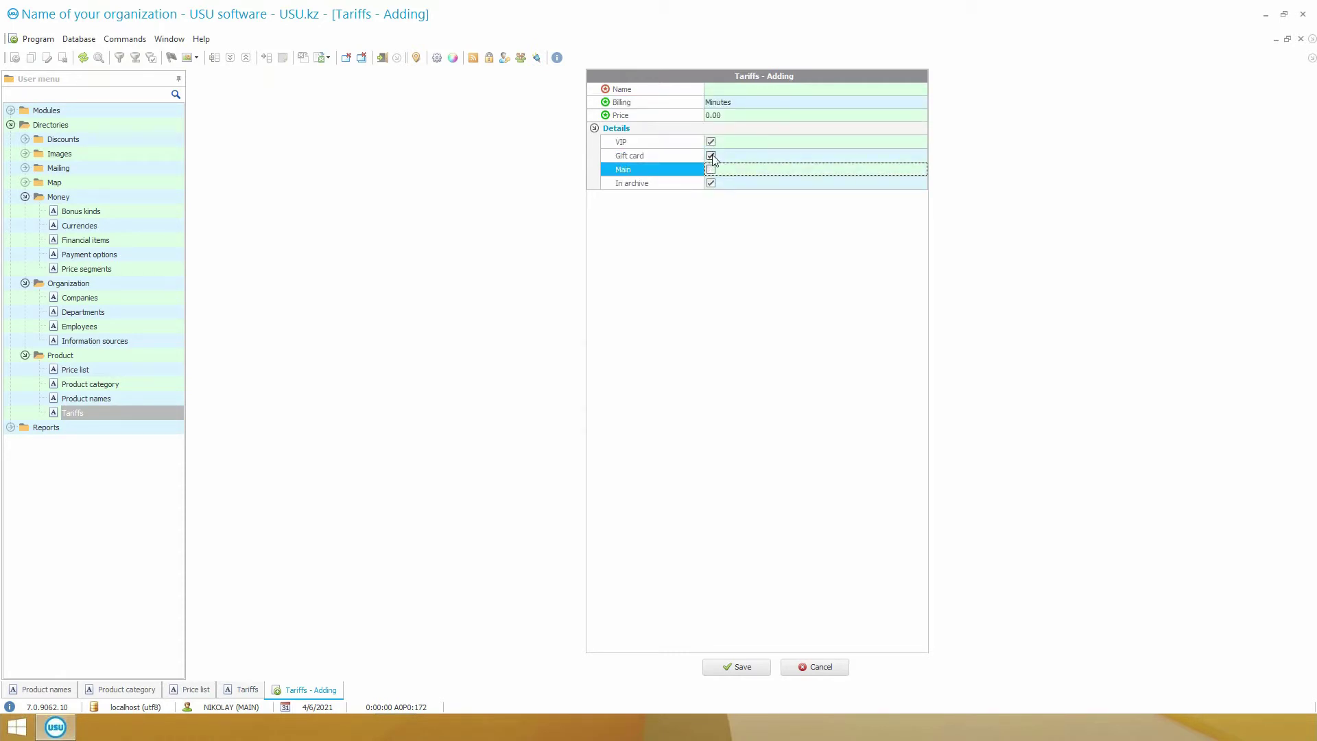
pyautogui.click(712, 156)
pyautogui.click(714, 143)
pyautogui.click(712, 182)
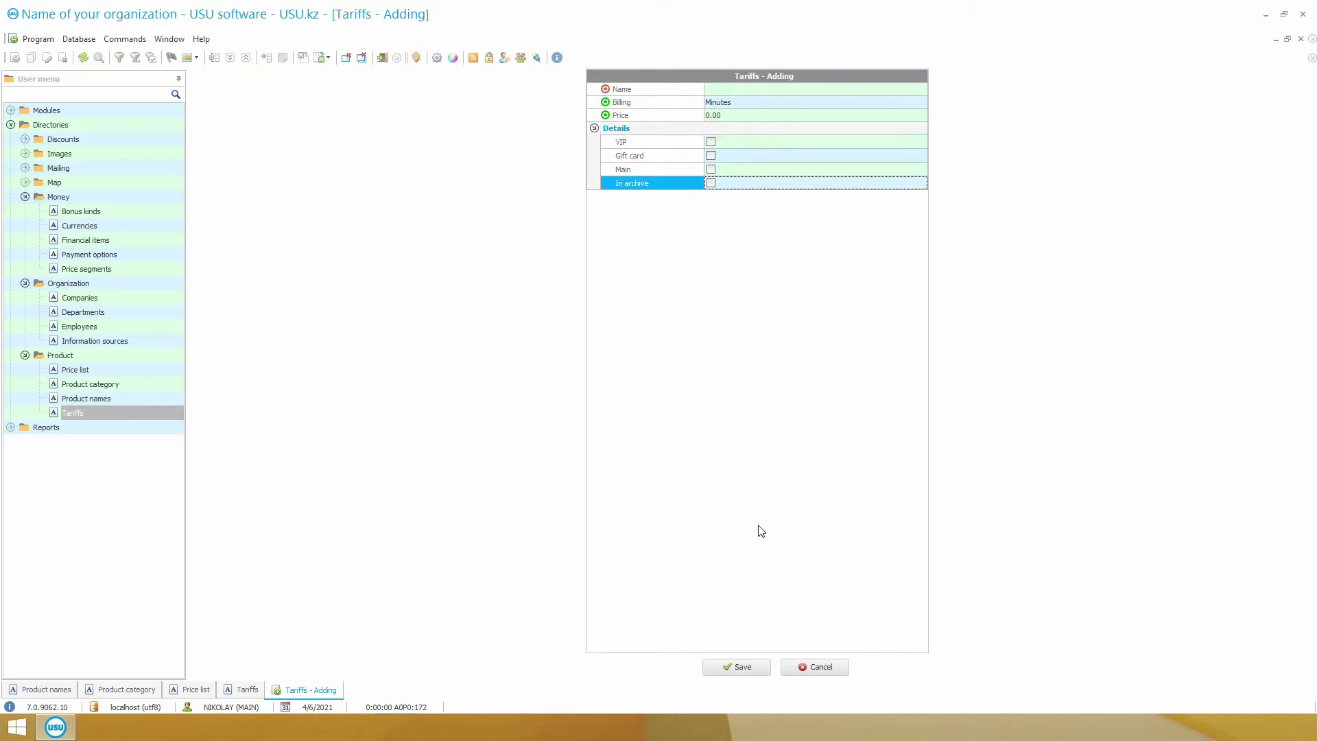
pyautogui.click(799, 667)
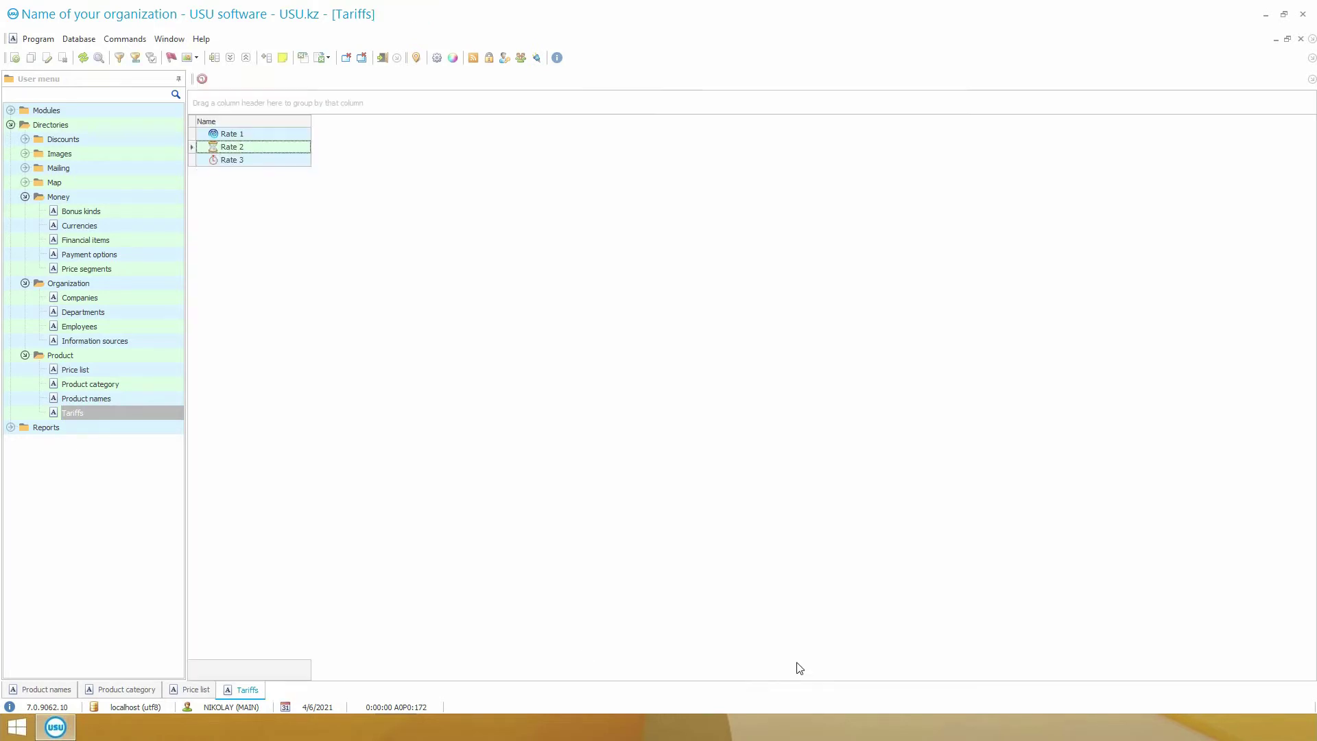
# Close all open directory windows and open the Visits module from the Organization group of Modules
pyautogui.rightClick(258, 695)
pyautogui.click(285, 663)
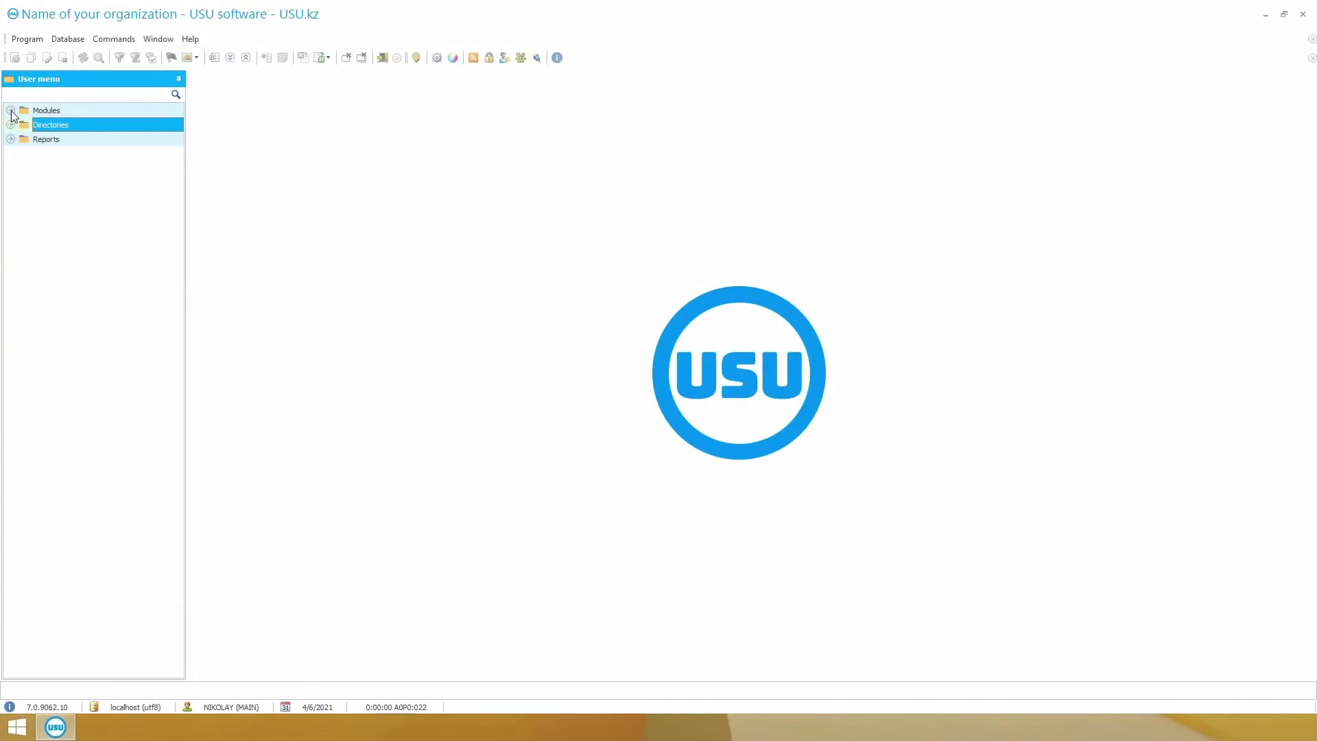
pyautogui.click(11, 111)
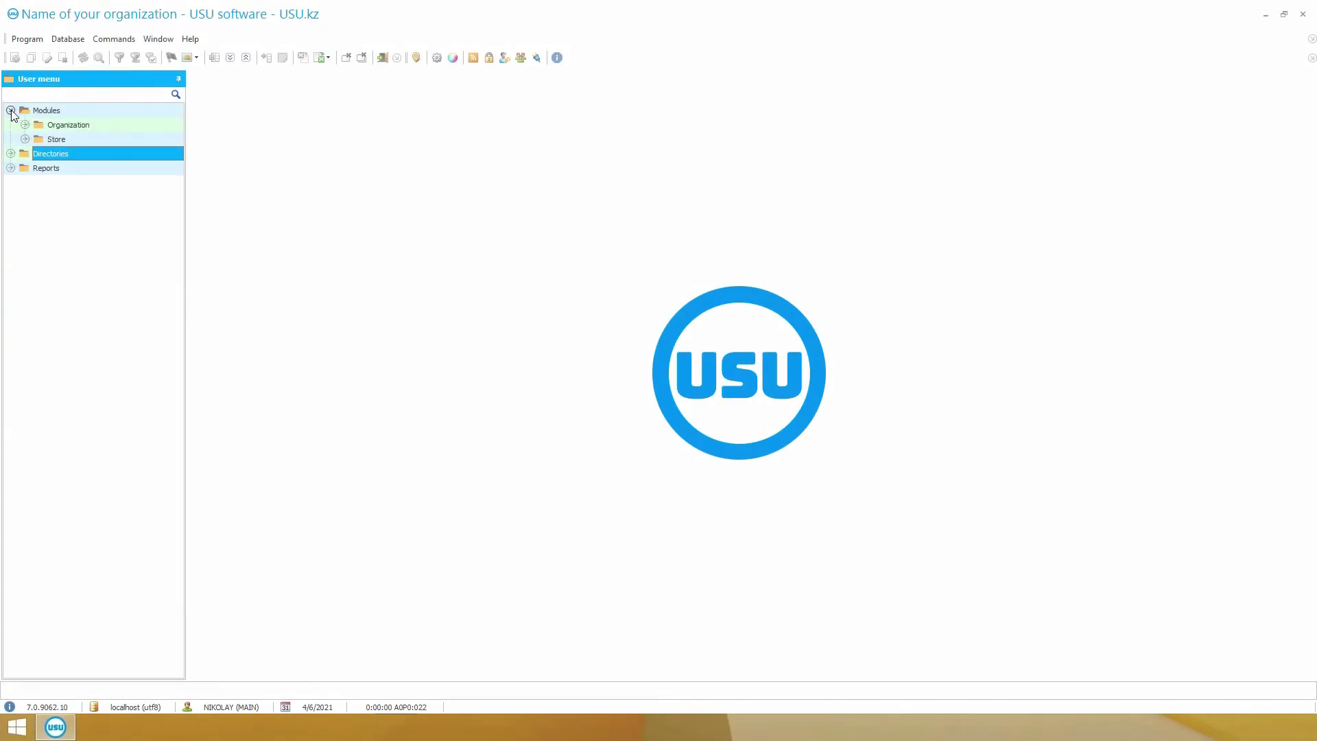
pyautogui.click(26, 125)
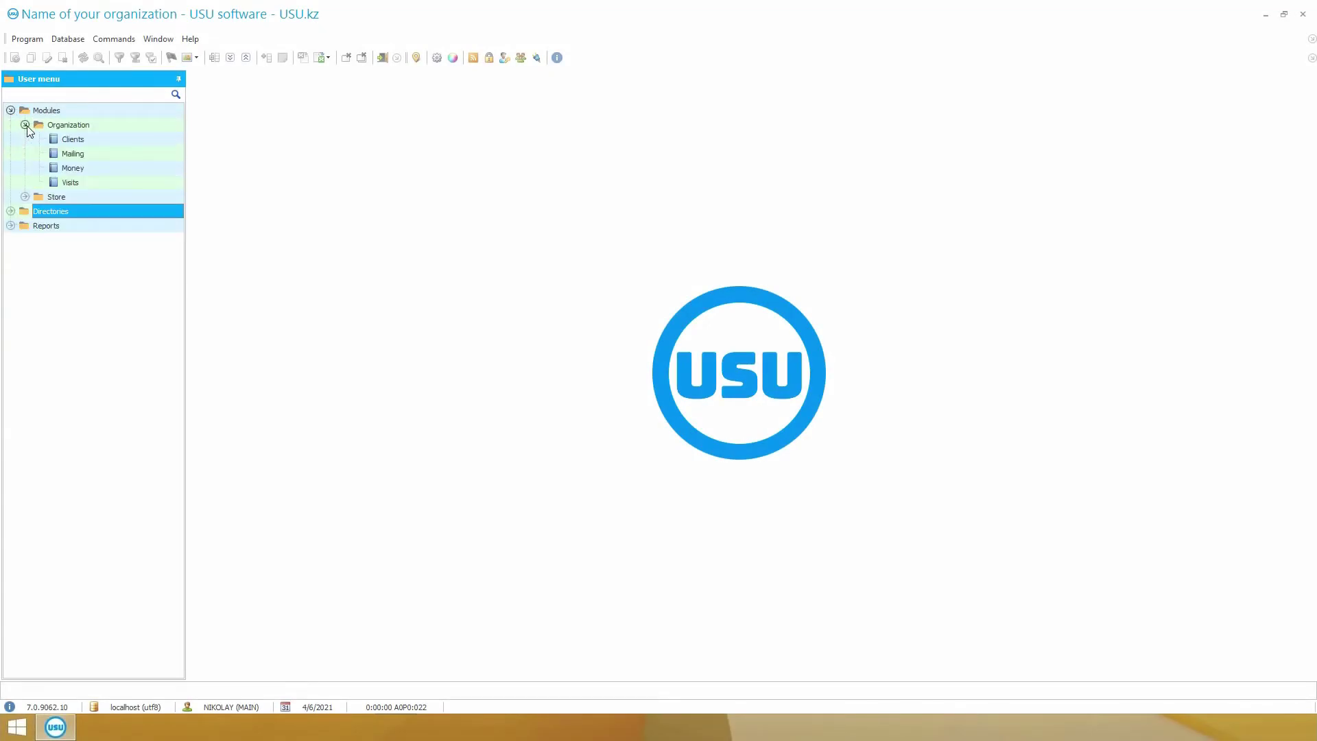
pyautogui.doubleClick(65, 182)
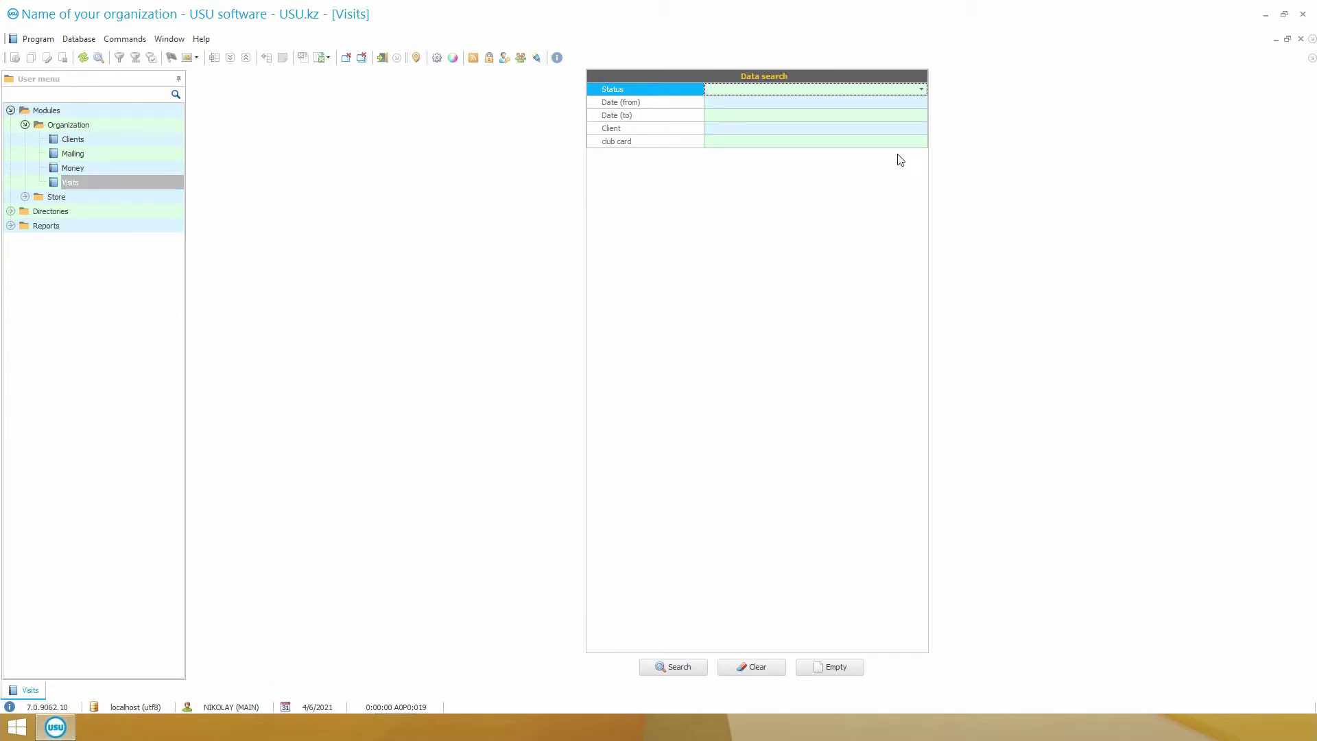
# View the Status, Date (from), Date (to) and Client search fields for visits, then search without any criteria
pyautogui.click(924, 89)
pyautogui.click(923, 88)
pyautogui.click(921, 103)
pyautogui.click(922, 103)
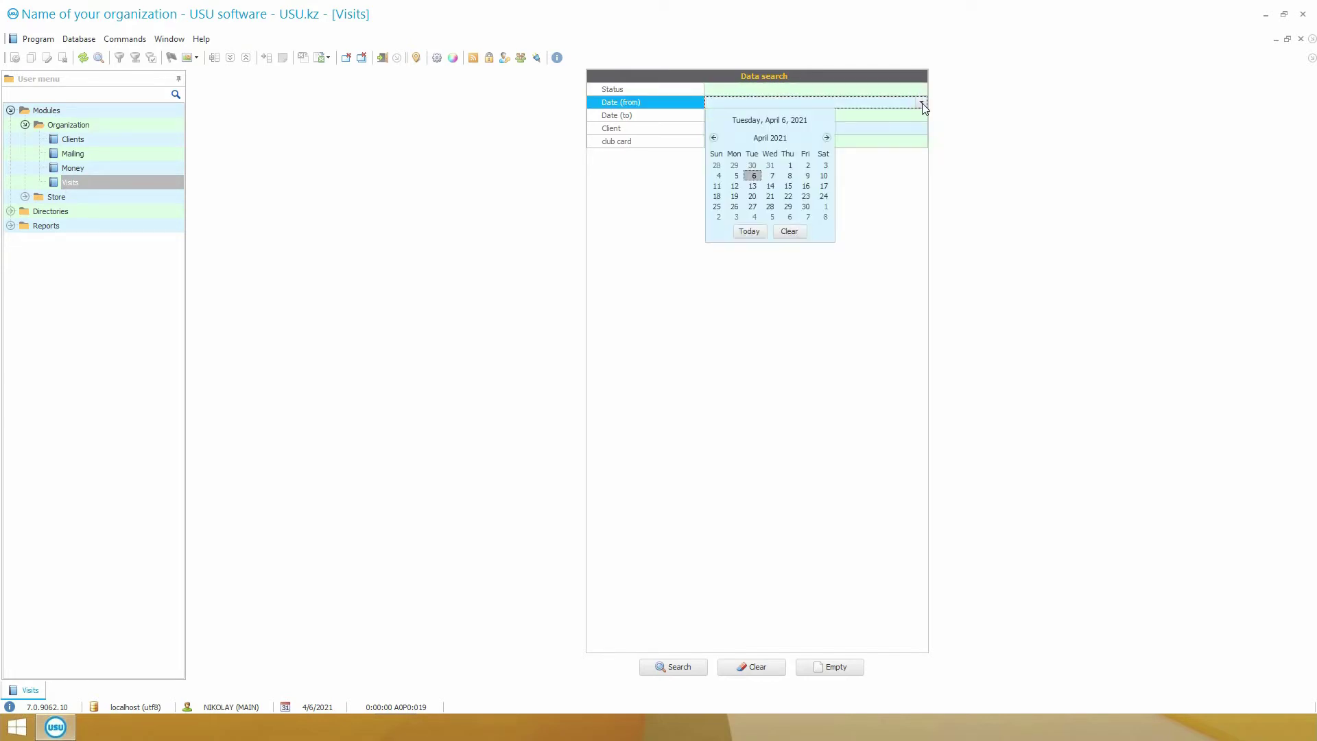
pyautogui.click(924, 116)
pyautogui.click(924, 116)
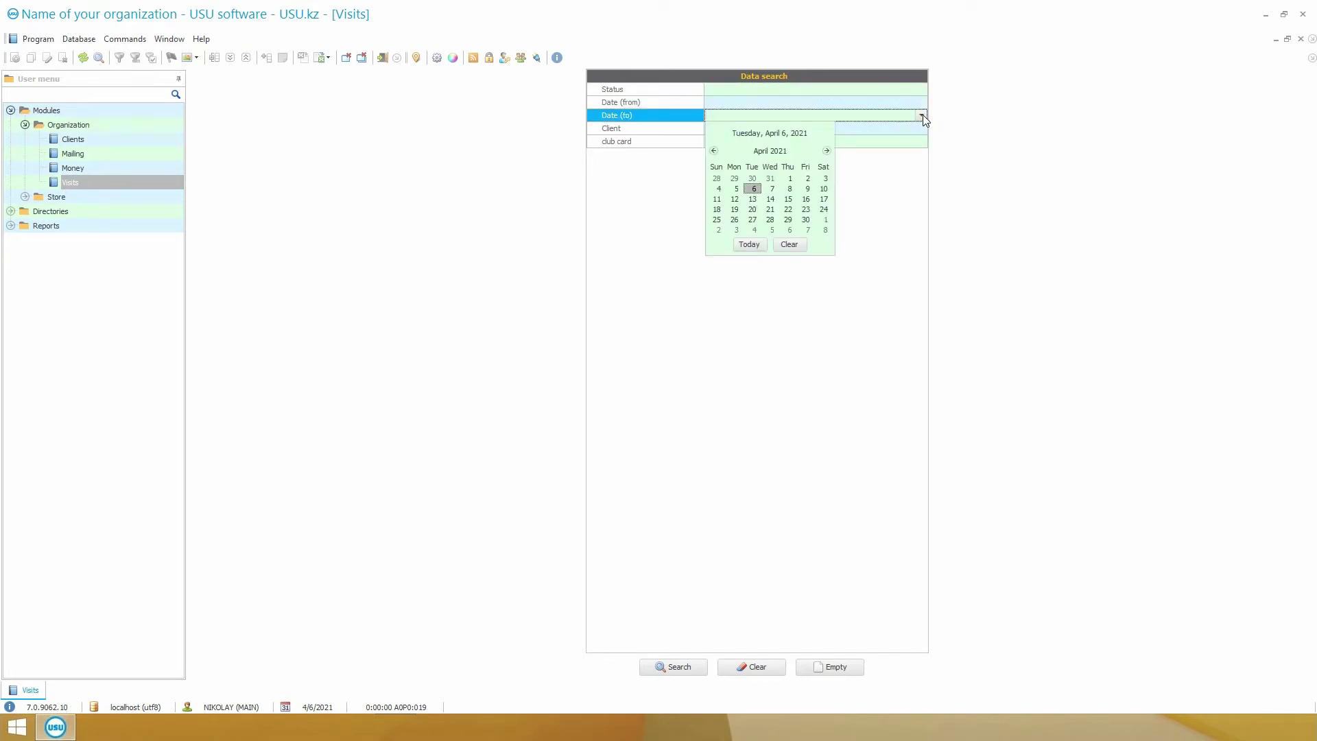
pyautogui.click(924, 115)
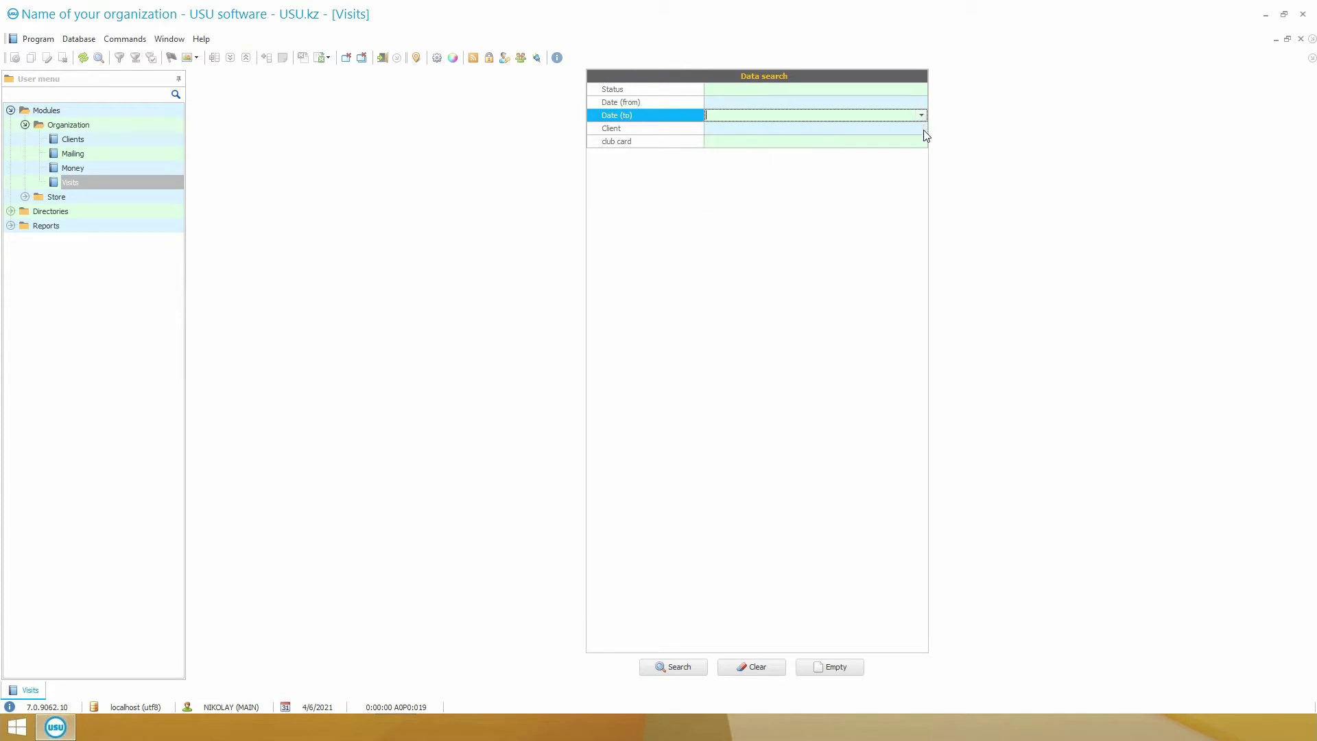
pyautogui.click(923, 129)
pyautogui.click(686, 667)
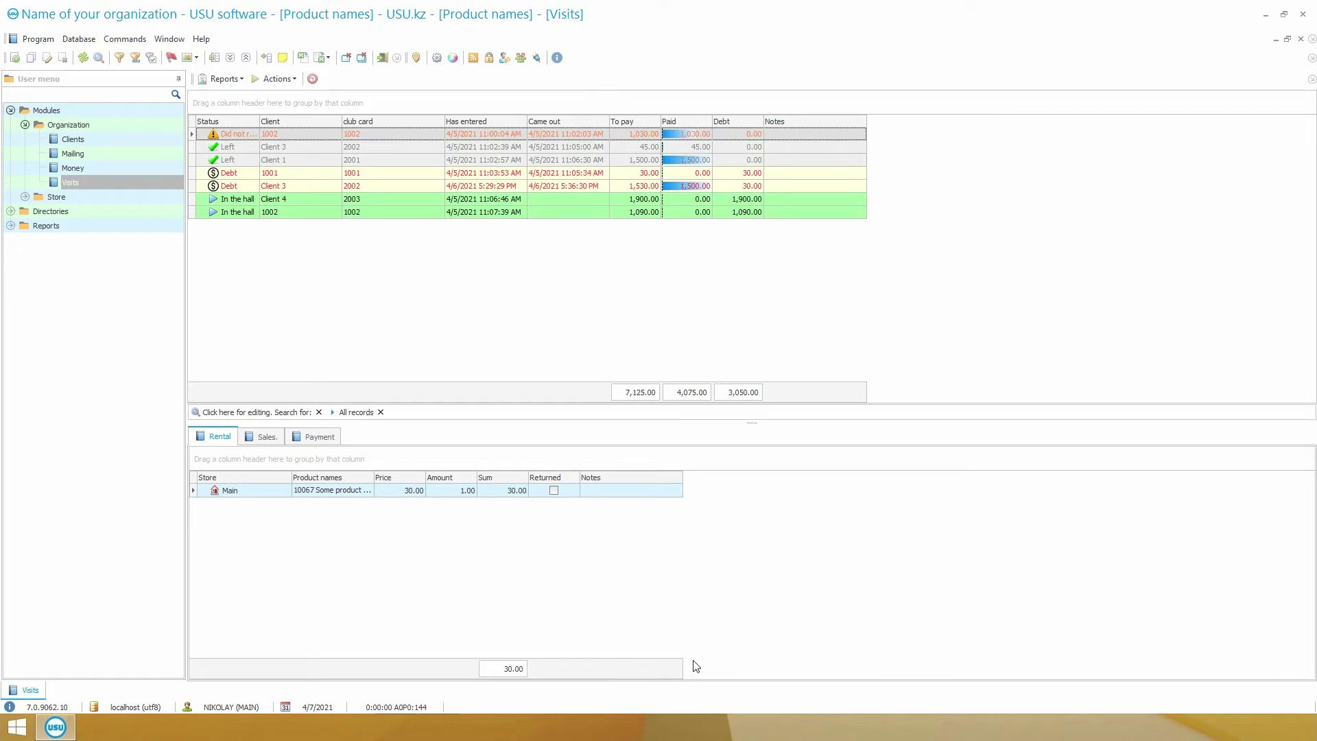
# Start adding a visit and open the client list for its Client field
pyautogui.rightClick(469, 275)
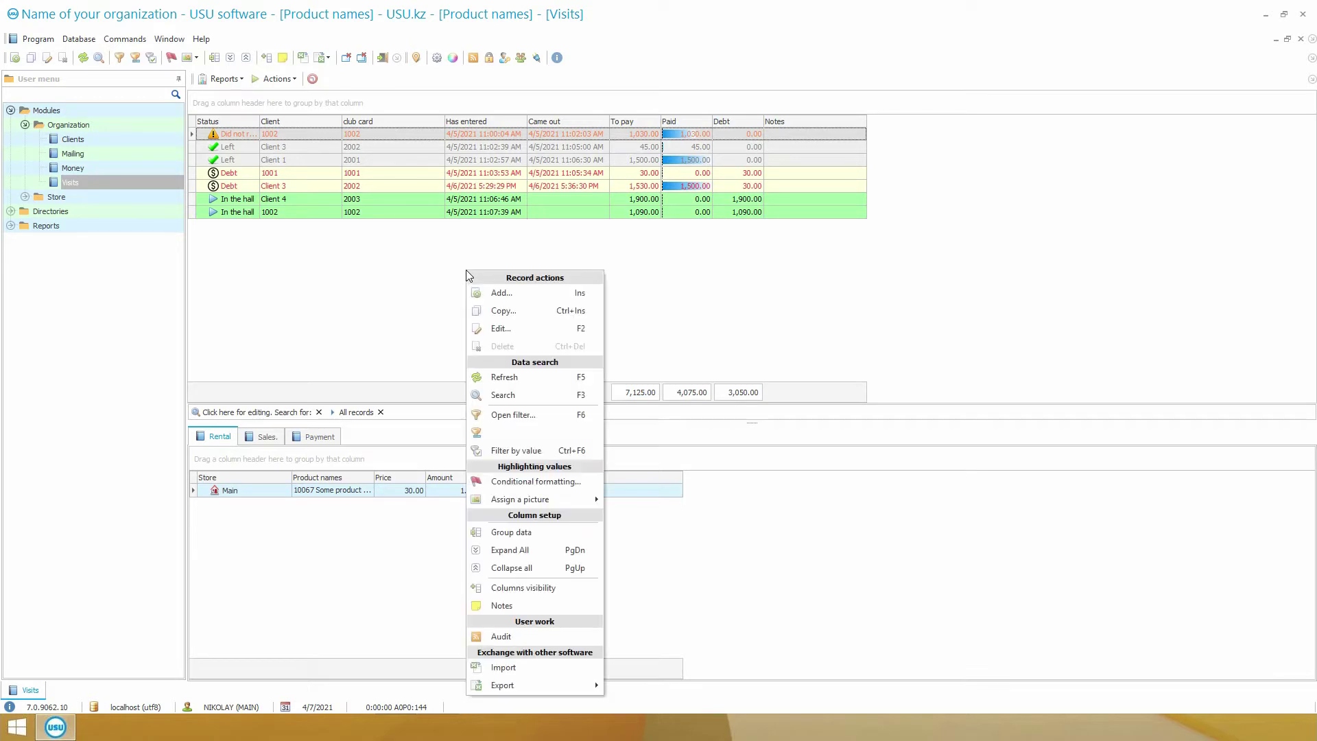
pyautogui.click(517, 294)
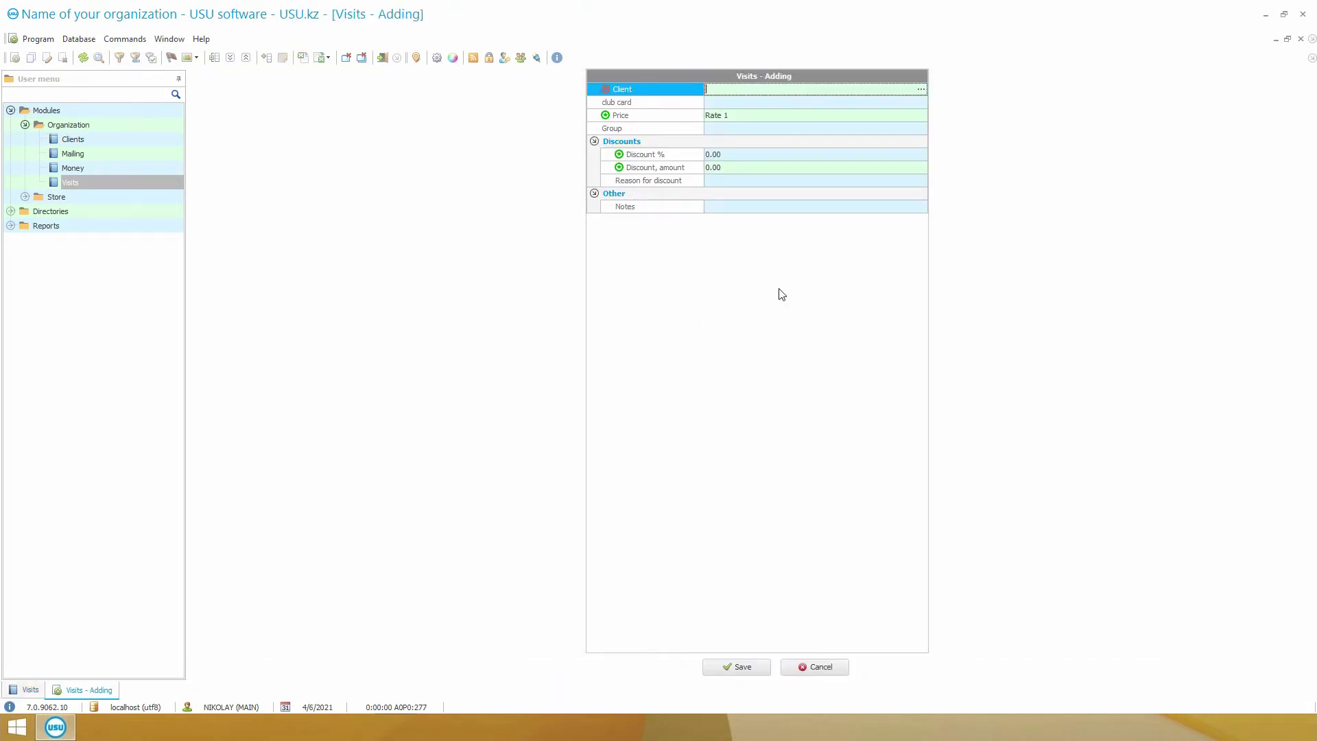
pyautogui.click(923, 89)
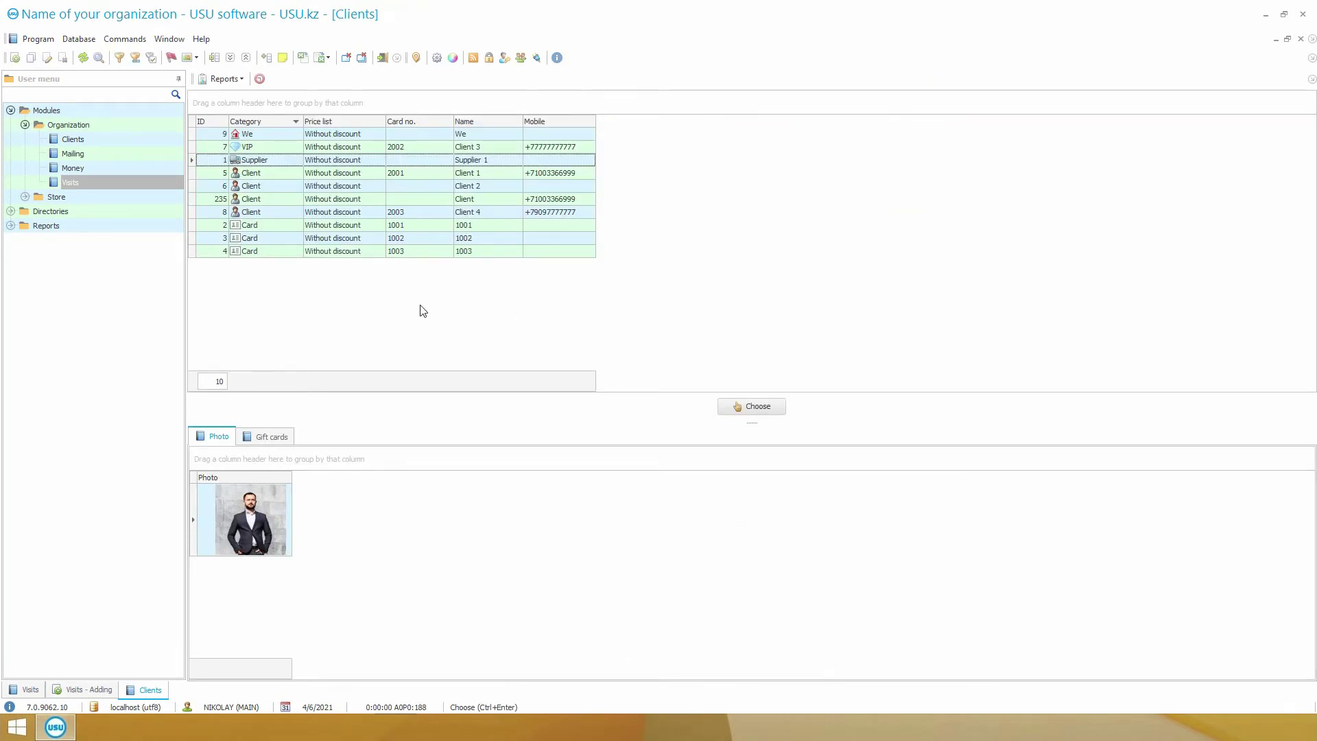
# Look up clients in the list by the start of the Name, Card no. and Mobile values
pyautogui.click(459, 135)
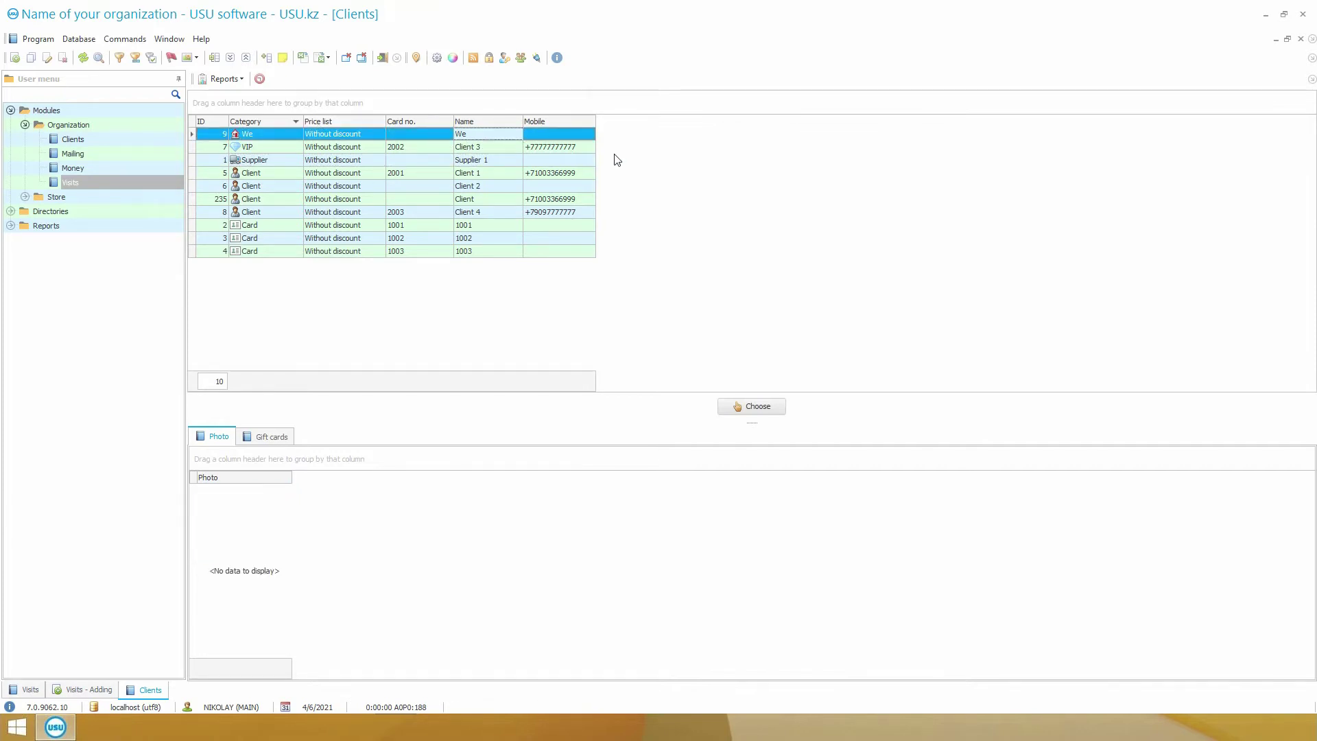
pyautogui.press('Down')
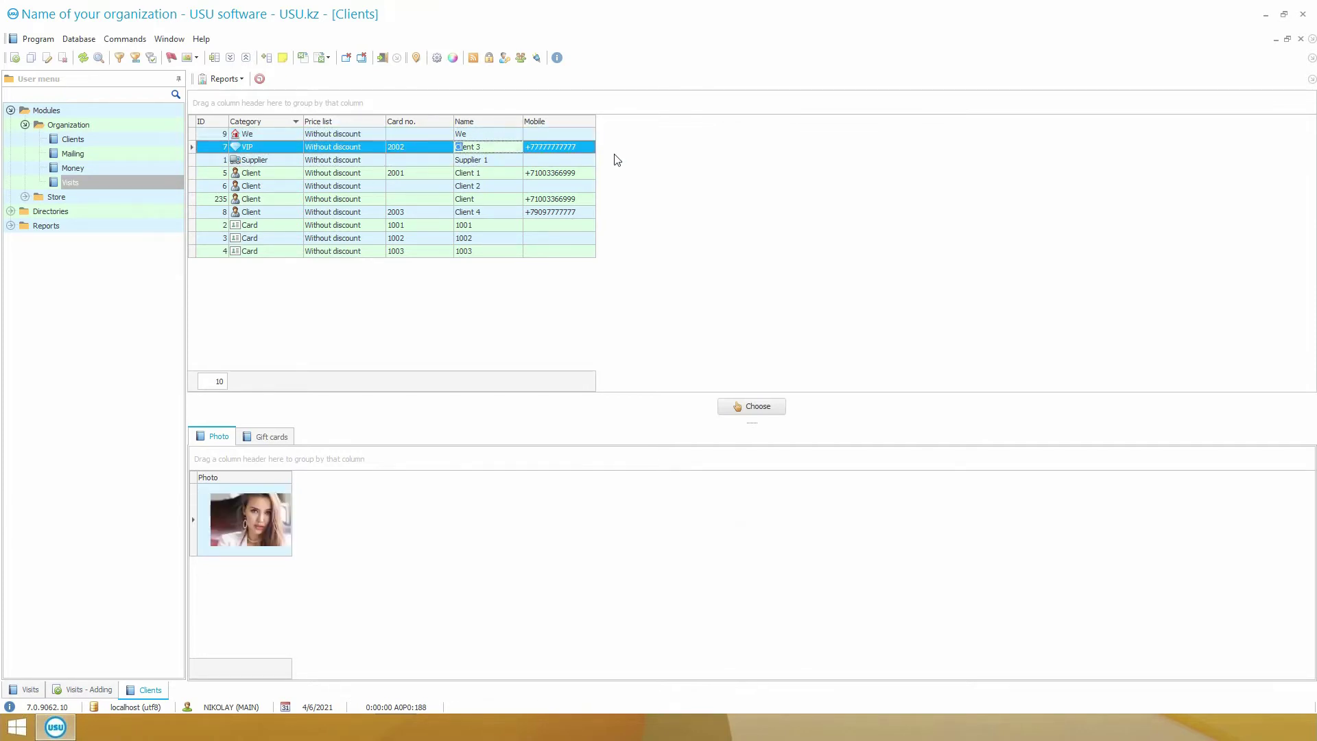
pyautogui.click(415, 134)
pyautogui.write('100')
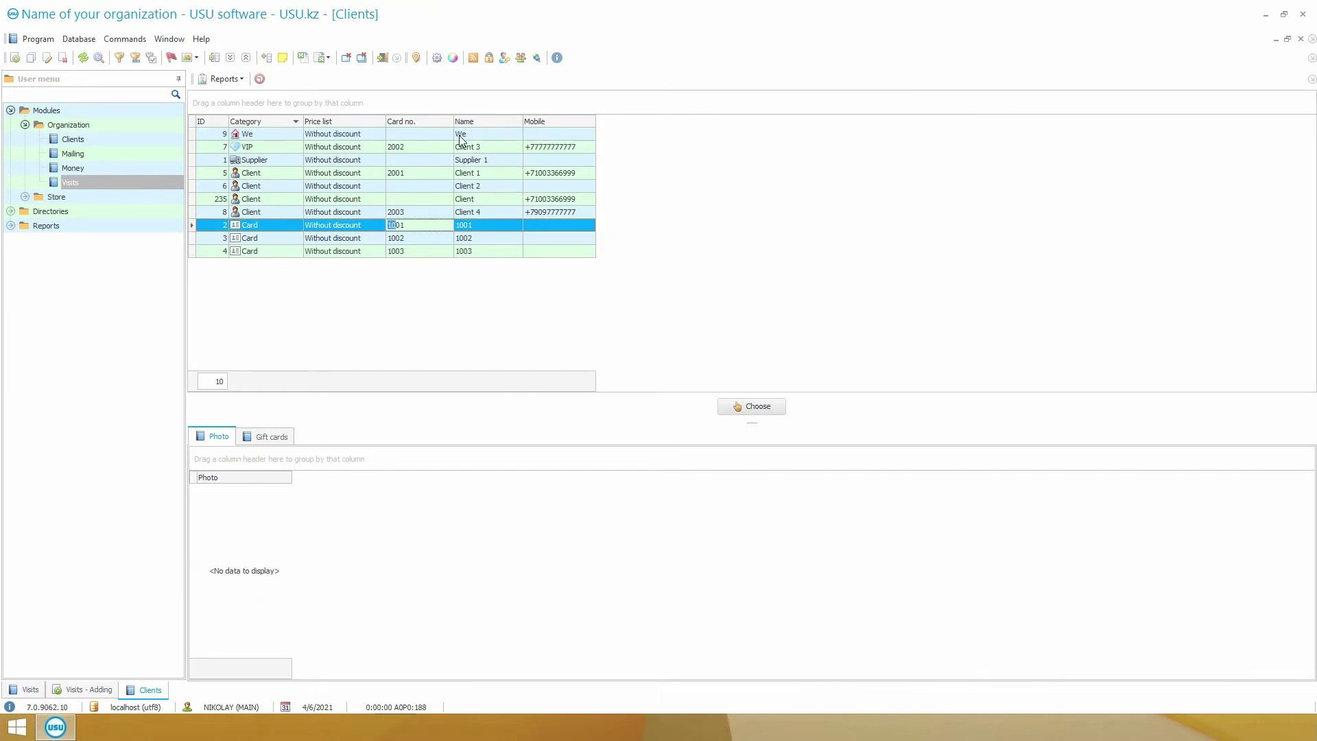
pyautogui.click(561, 136)
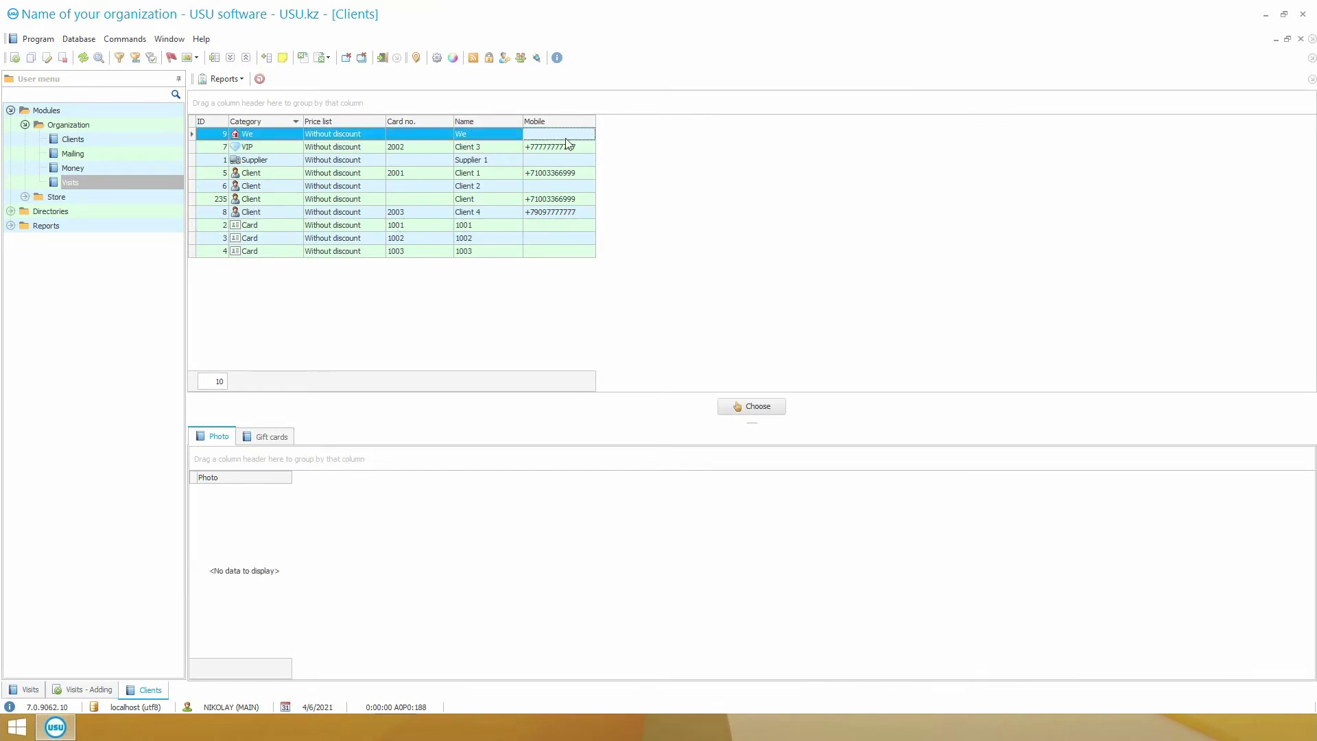
pyautogui.write('+710')
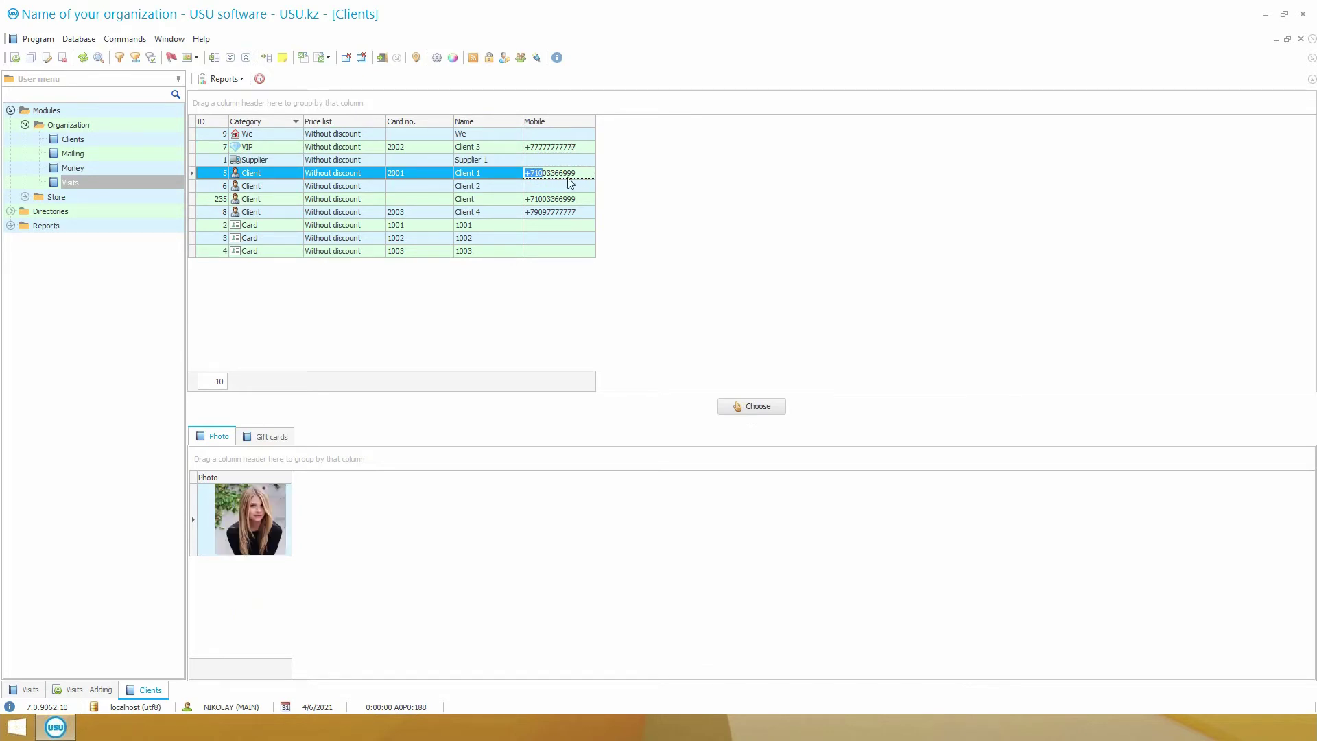
# Start adding a client, view the Bonus type, Price list and Information source fields, and cancel adding it
pyautogui.rightClick(513, 303)
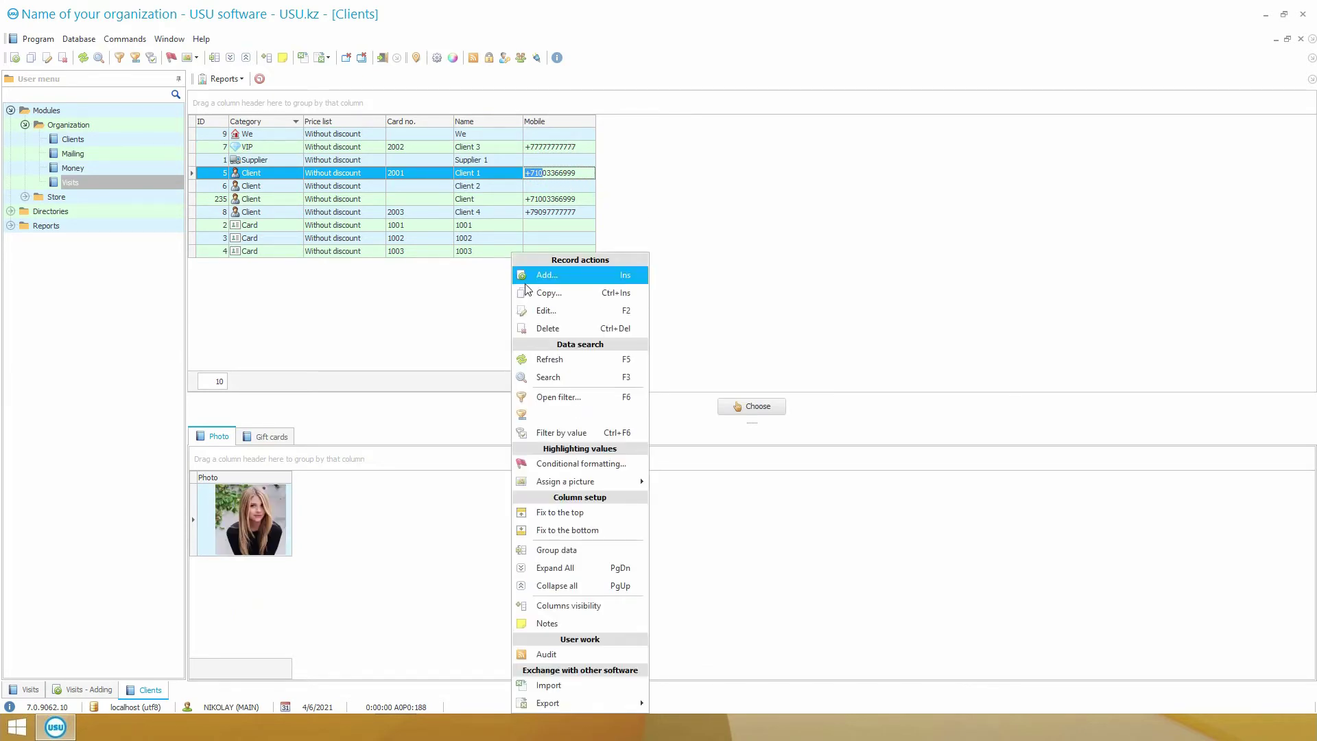
pyautogui.click(542, 277)
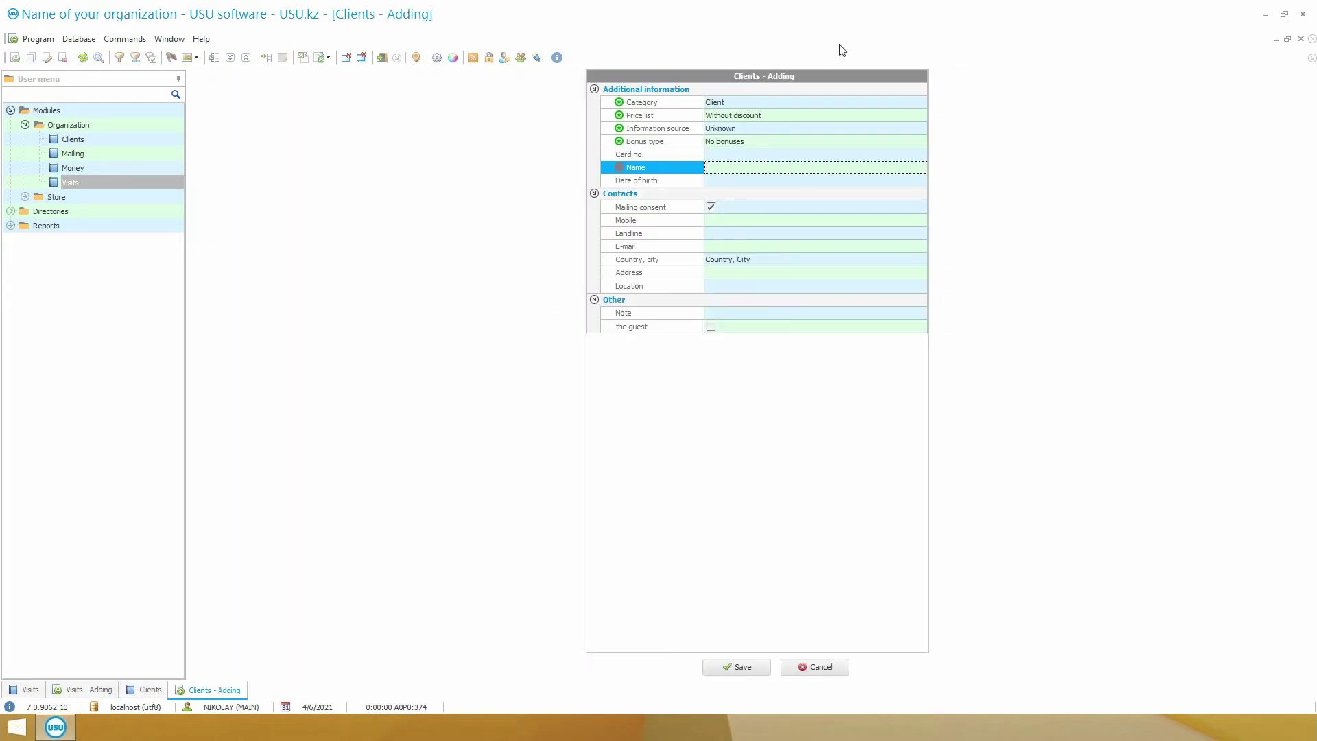
pyautogui.click(919, 141)
pyautogui.click(923, 142)
pyautogui.click(922, 115)
pyautogui.click(922, 115)
pyautogui.click(922, 115)
pyautogui.click(923, 127)
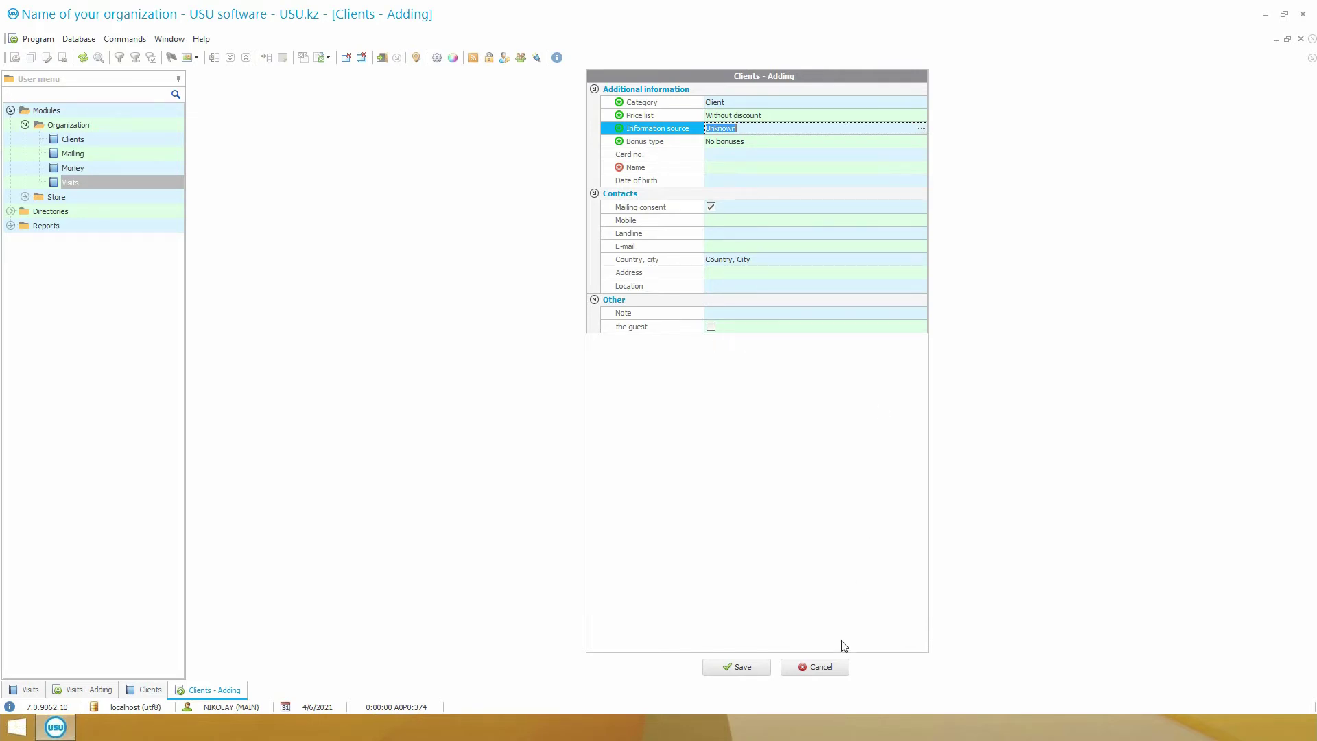
pyautogui.click(826, 669)
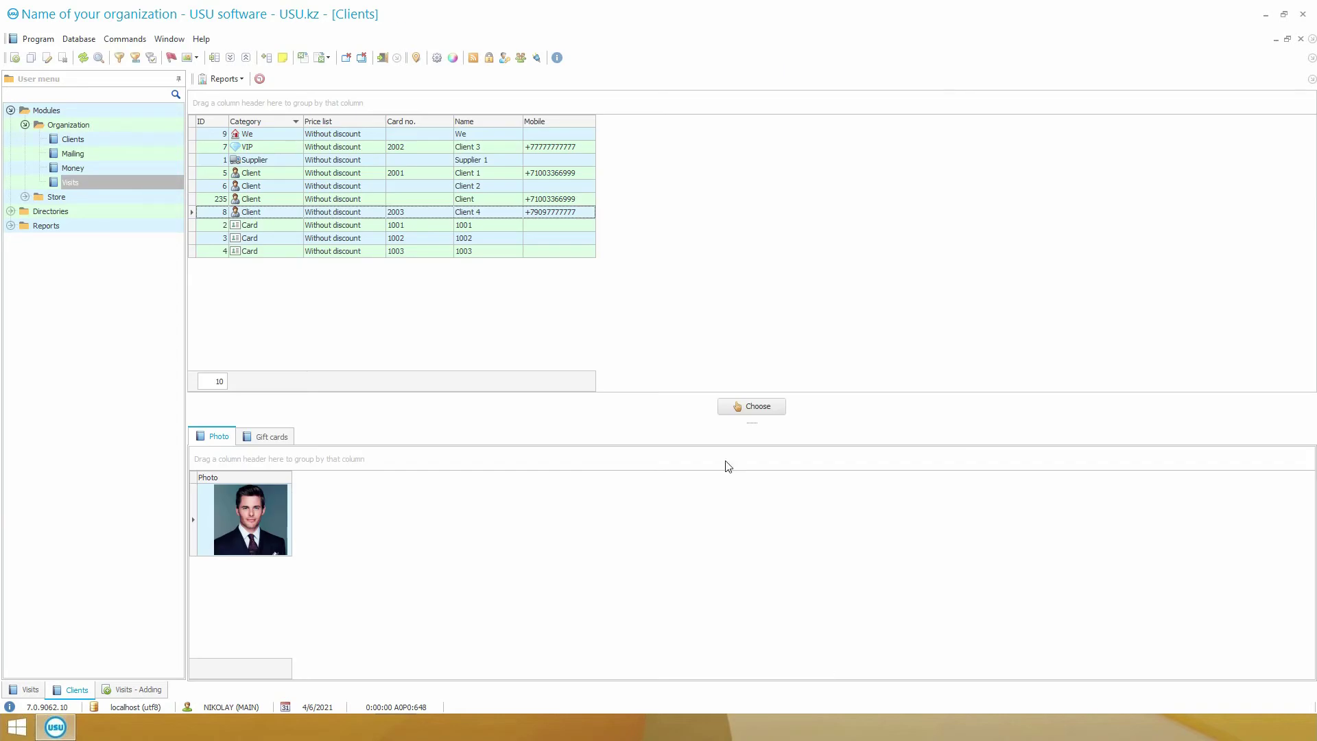
# Choose Client 3 for the visit, view the Price and Group fields keeping Rate 1, and save the visit
pyautogui.doubleClick(514, 149)
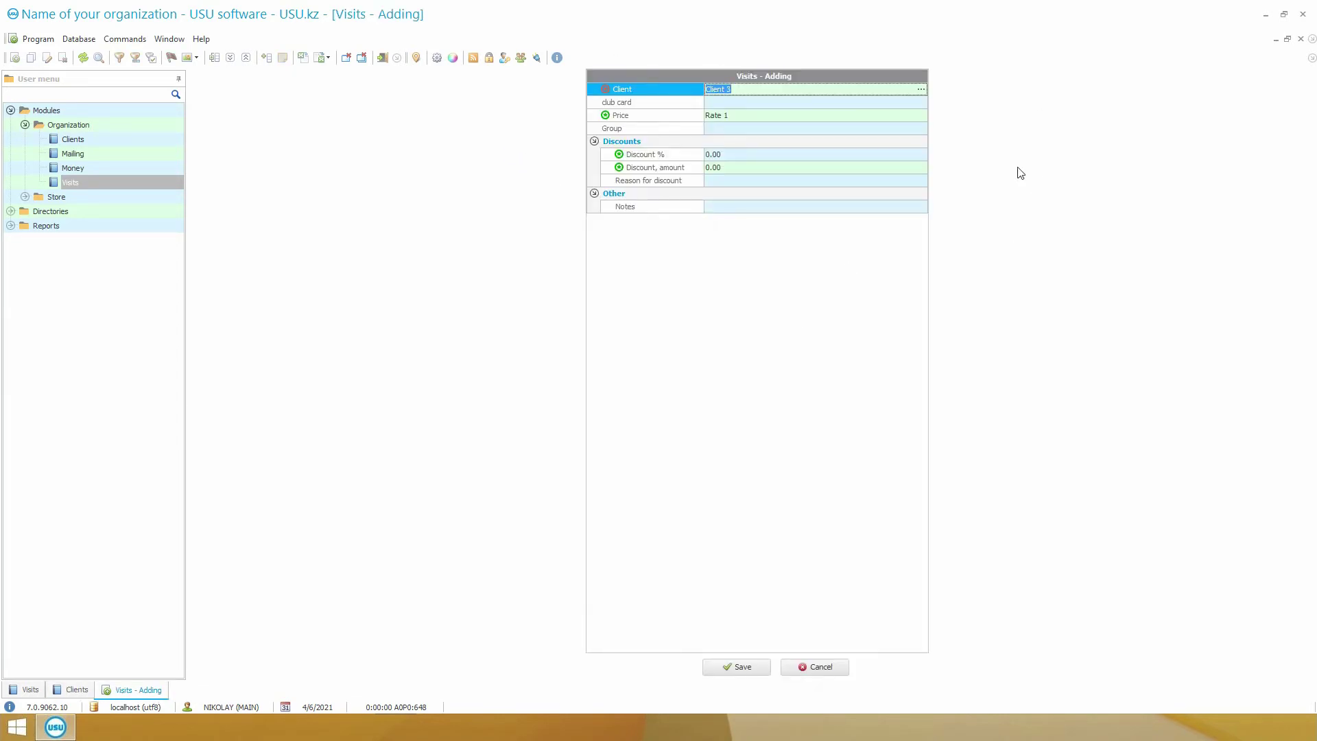
pyautogui.click(920, 115)
pyautogui.click(921, 116)
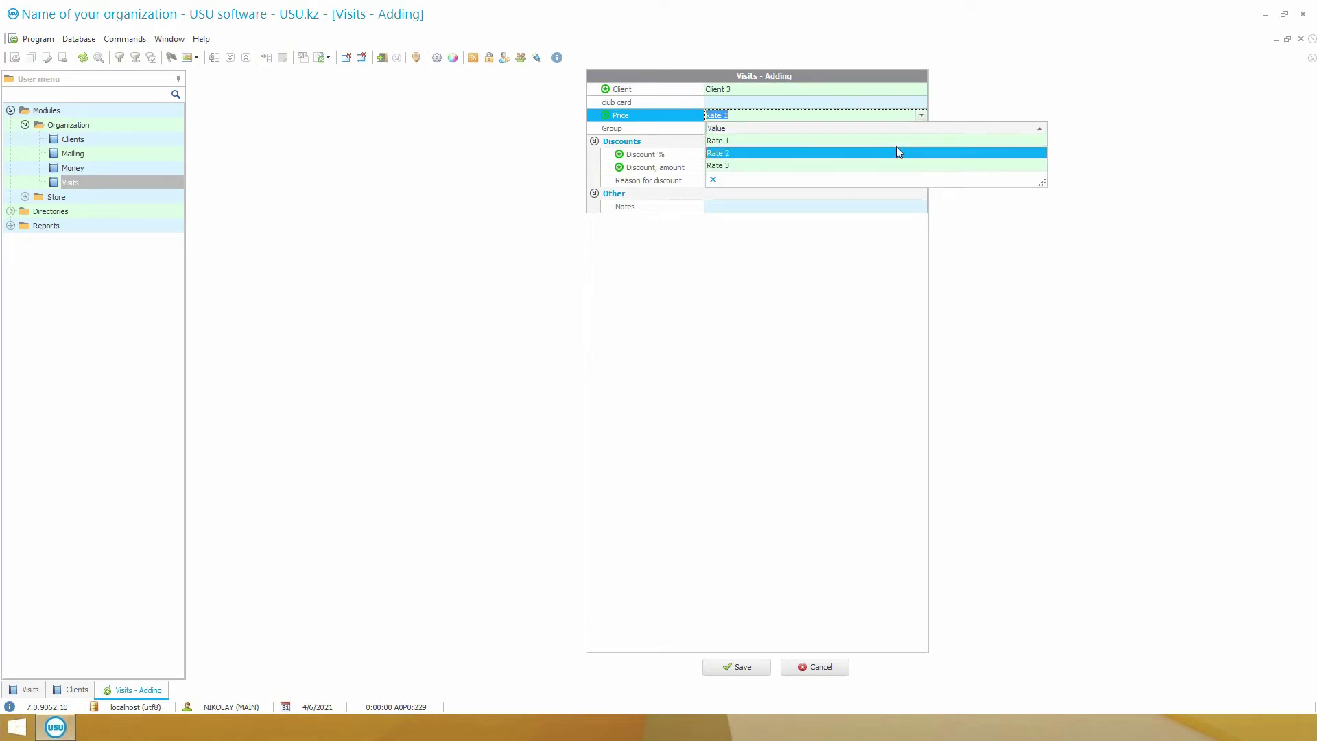
pyautogui.click(921, 116)
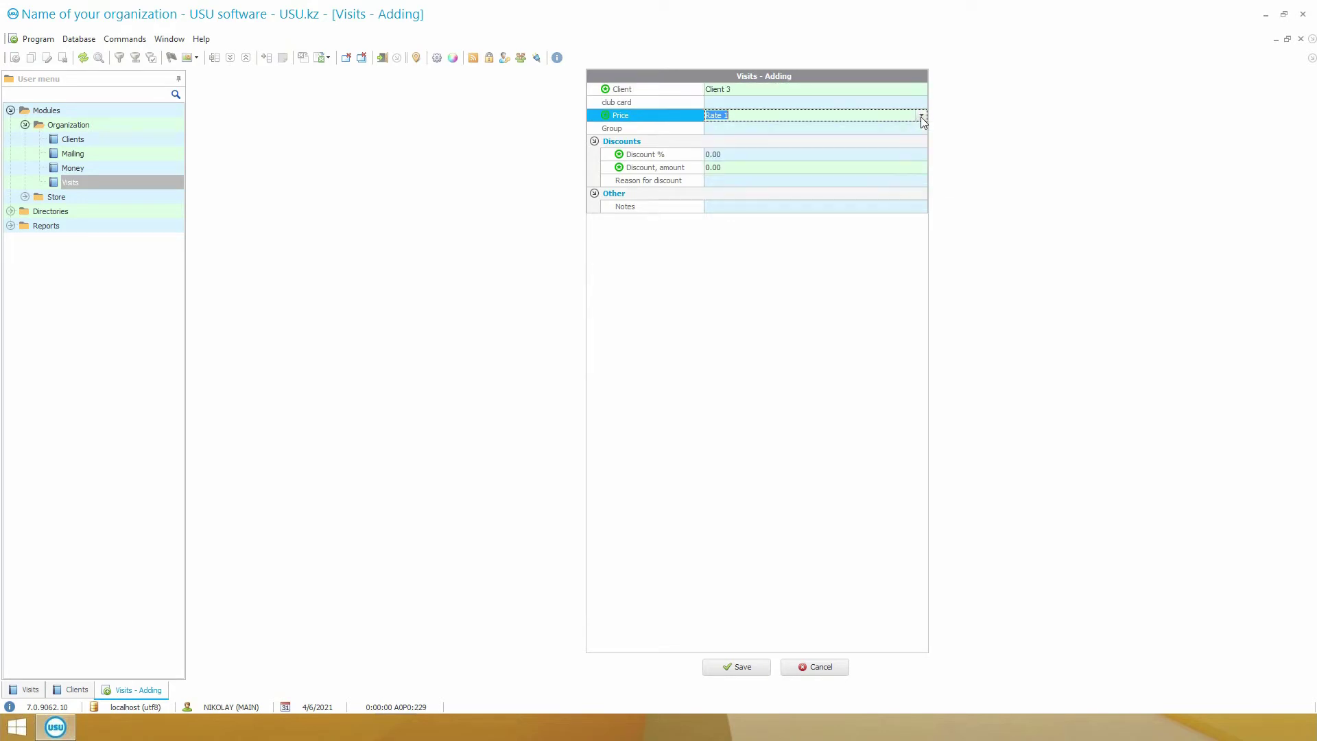
pyautogui.click(920, 131)
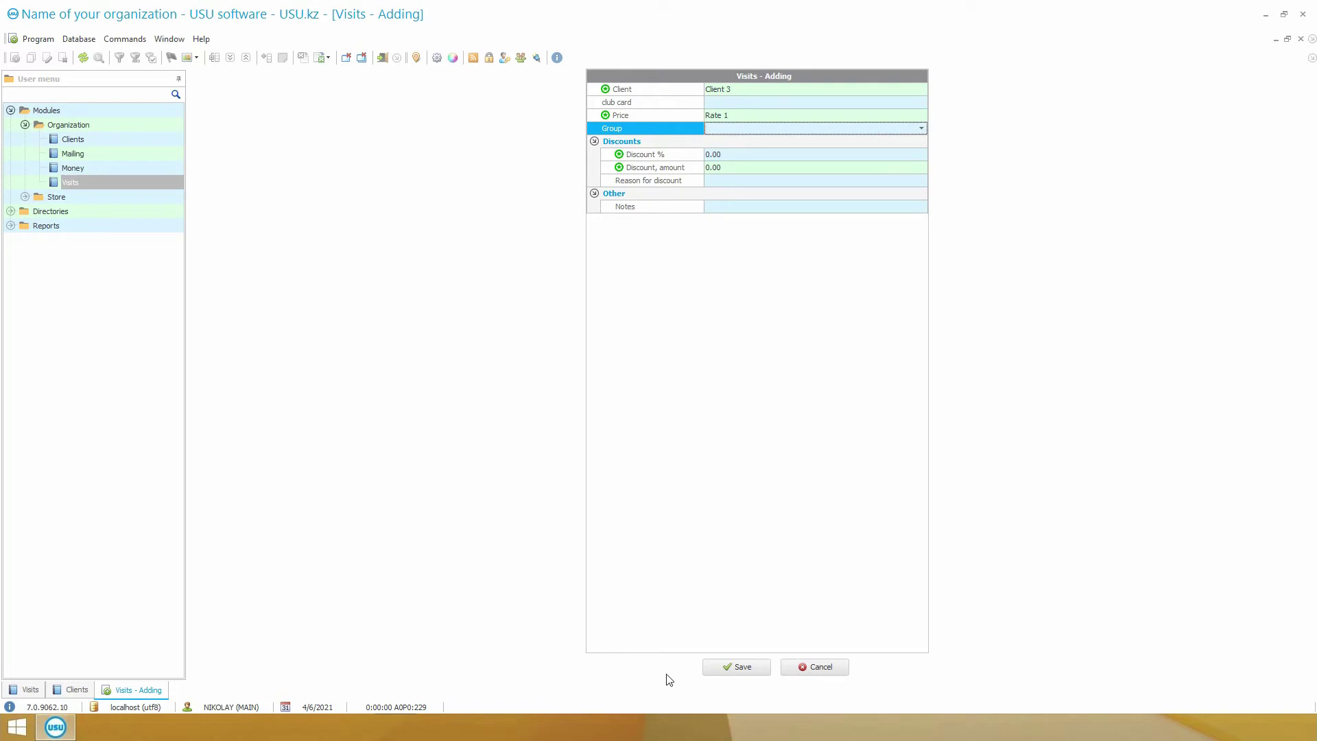
pyautogui.click(729, 677)
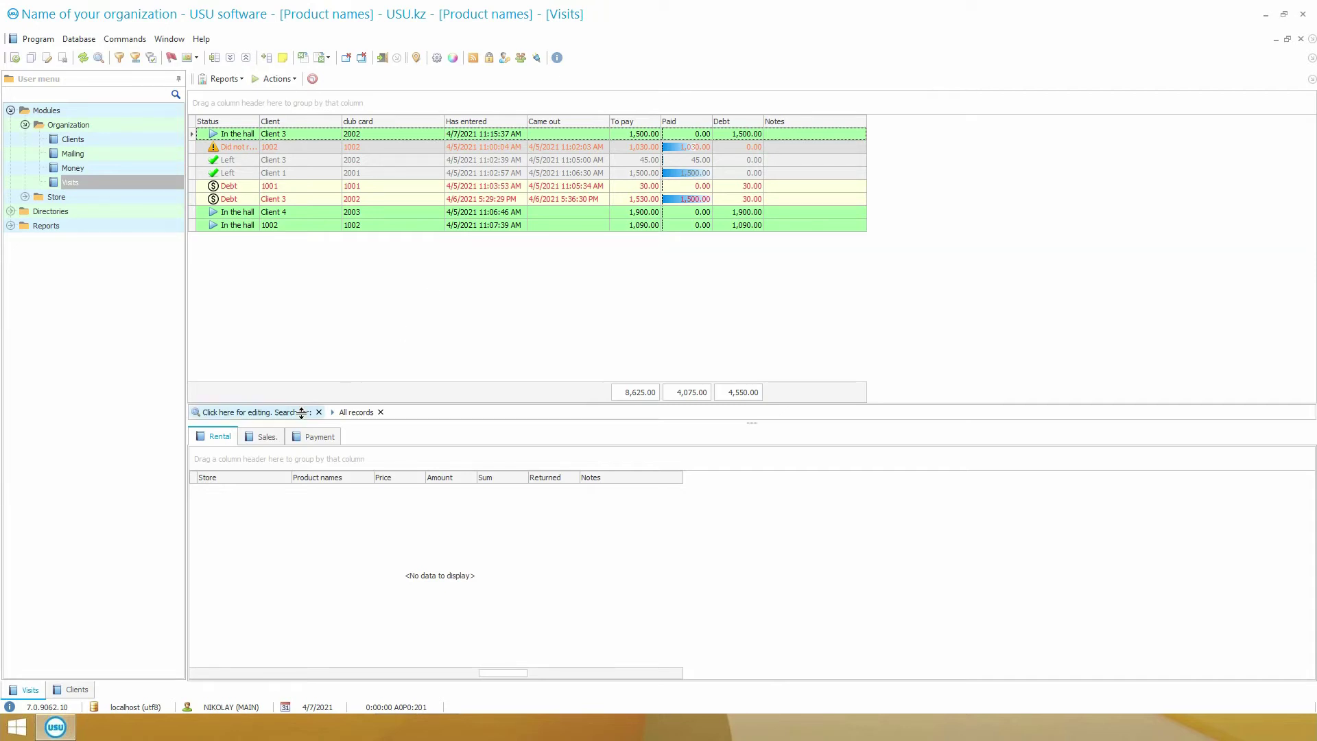
# Add a rental of one Some product 4 (10067) from Product Subcategory 3 to the Client 3 visit and save it
pyautogui.rightClick(285, 540)
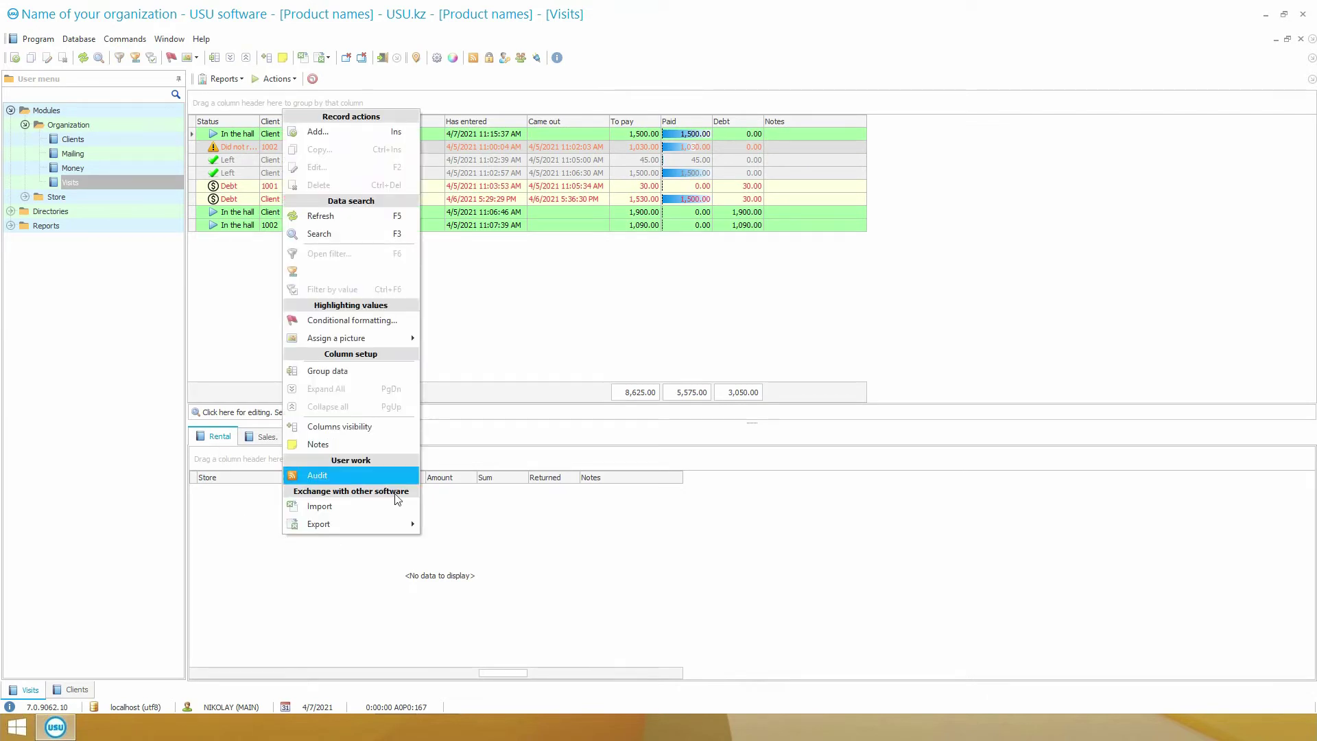
pyautogui.click(358, 142)
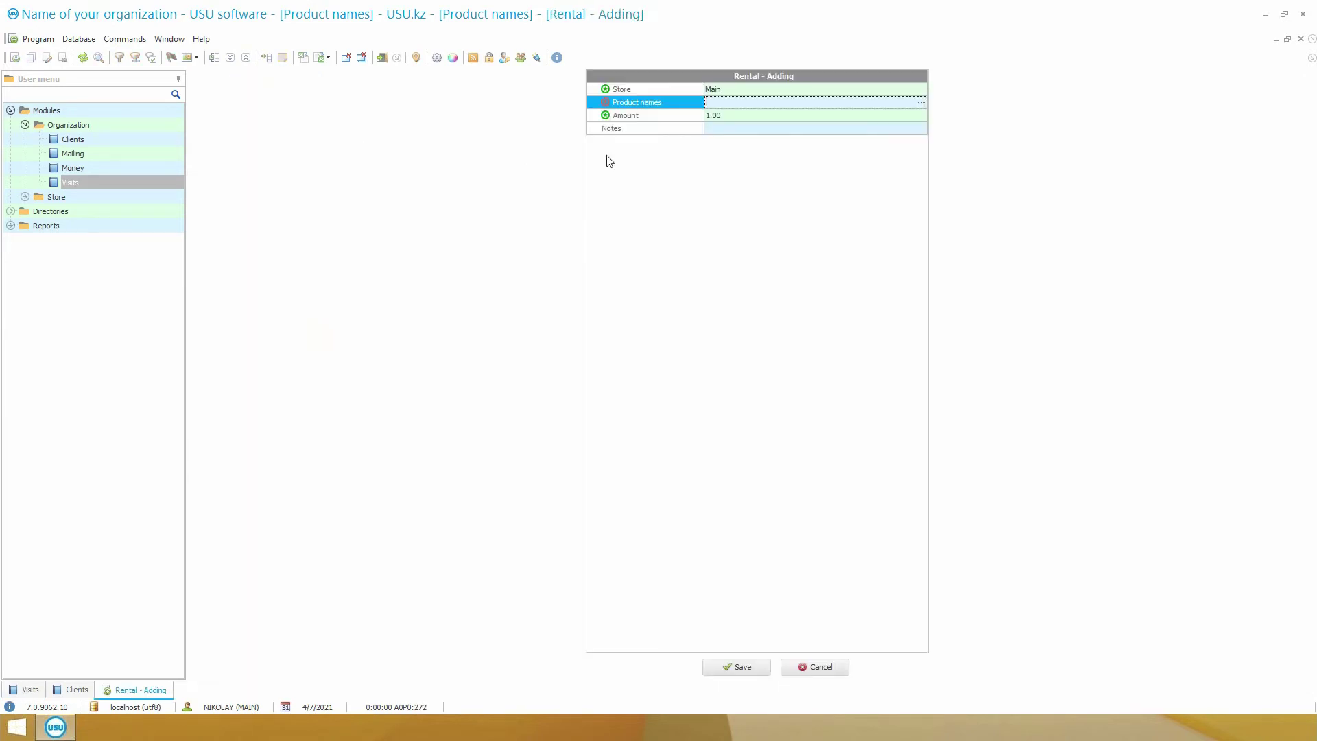
pyautogui.click(921, 102)
pyautogui.click(203, 148)
pyautogui.click(224, 162)
pyautogui.click(204, 175)
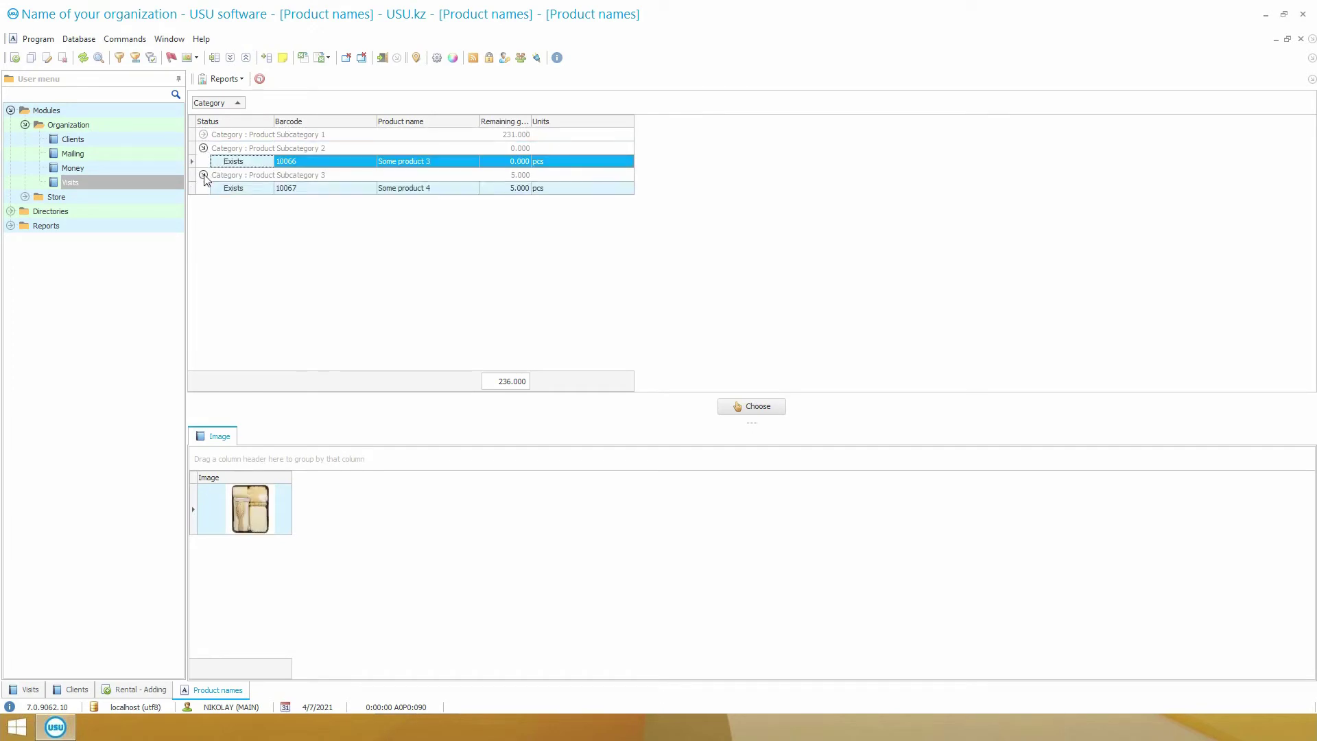
pyautogui.click(248, 189)
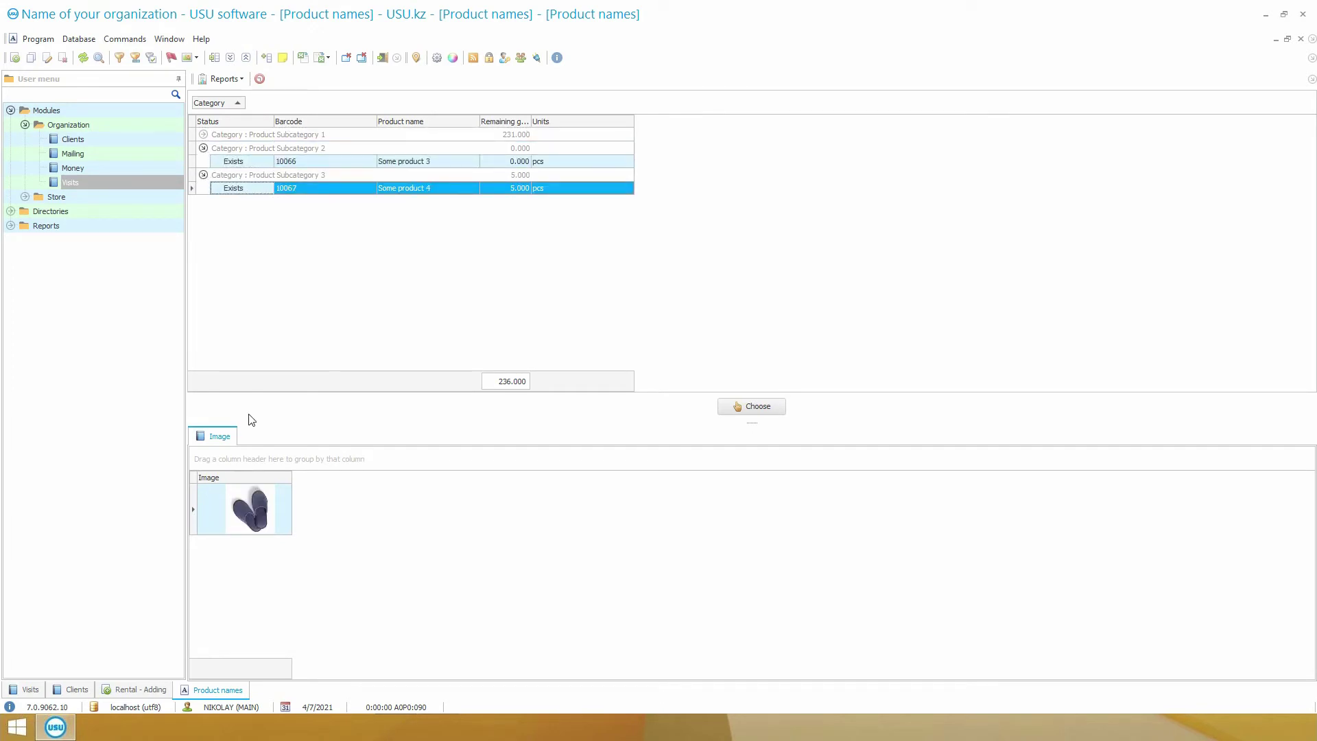
pyautogui.doubleClick(358, 186)
pyautogui.click(734, 666)
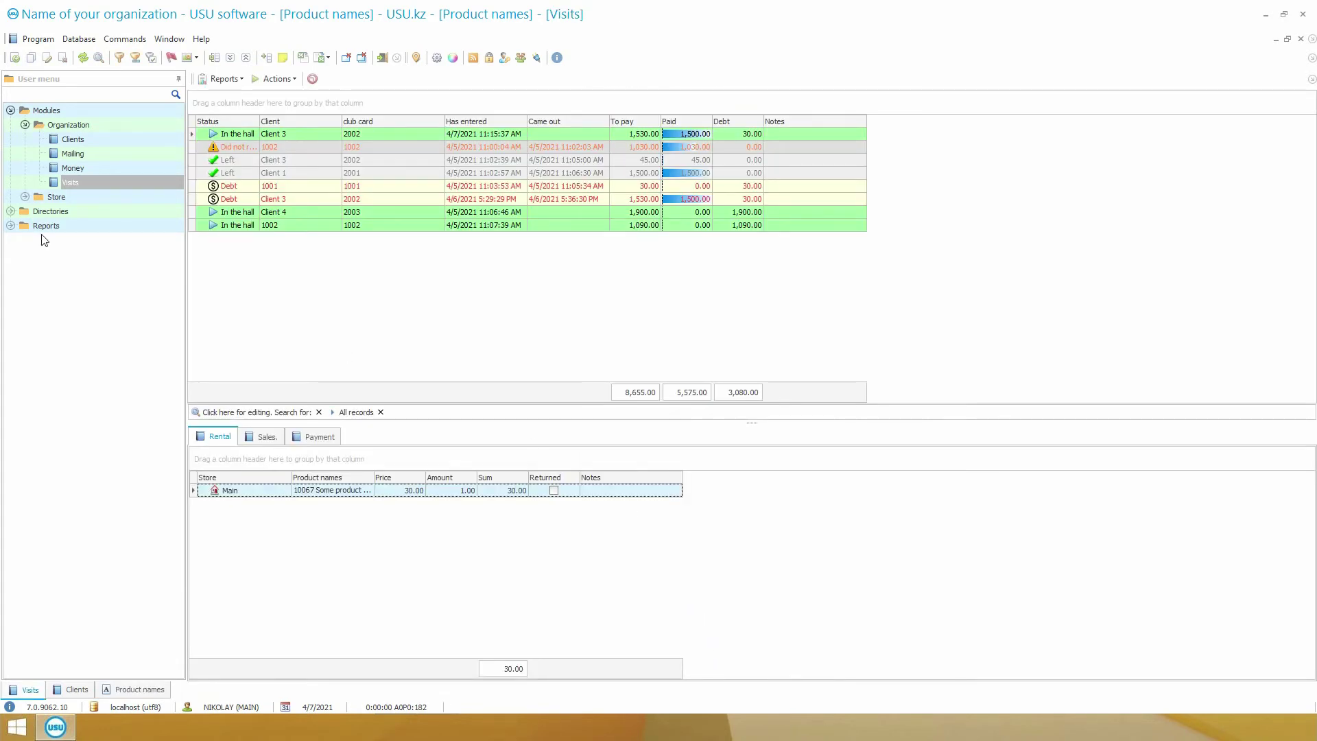
# Open the Sales module from the Store group and start the Sell action
pyautogui.click(25, 197)
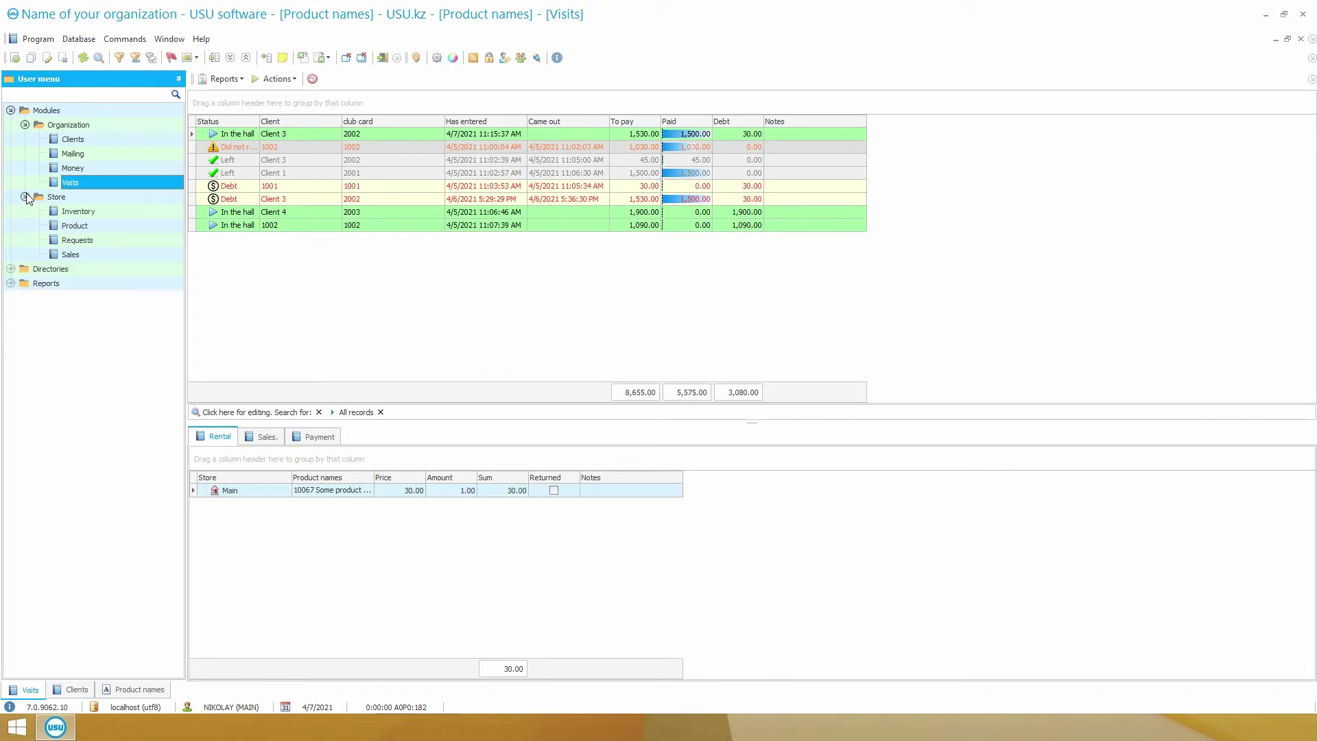
pyautogui.click(71, 254)
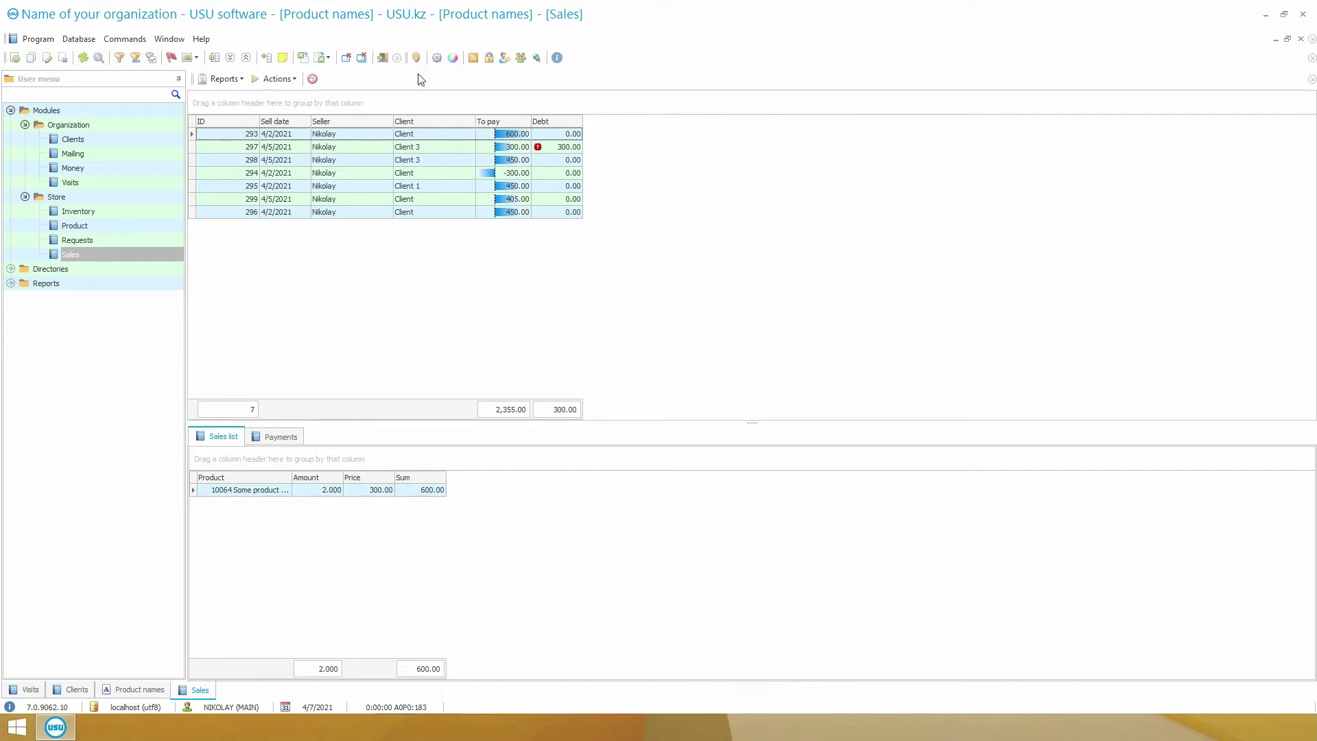
pyautogui.click(282, 79)
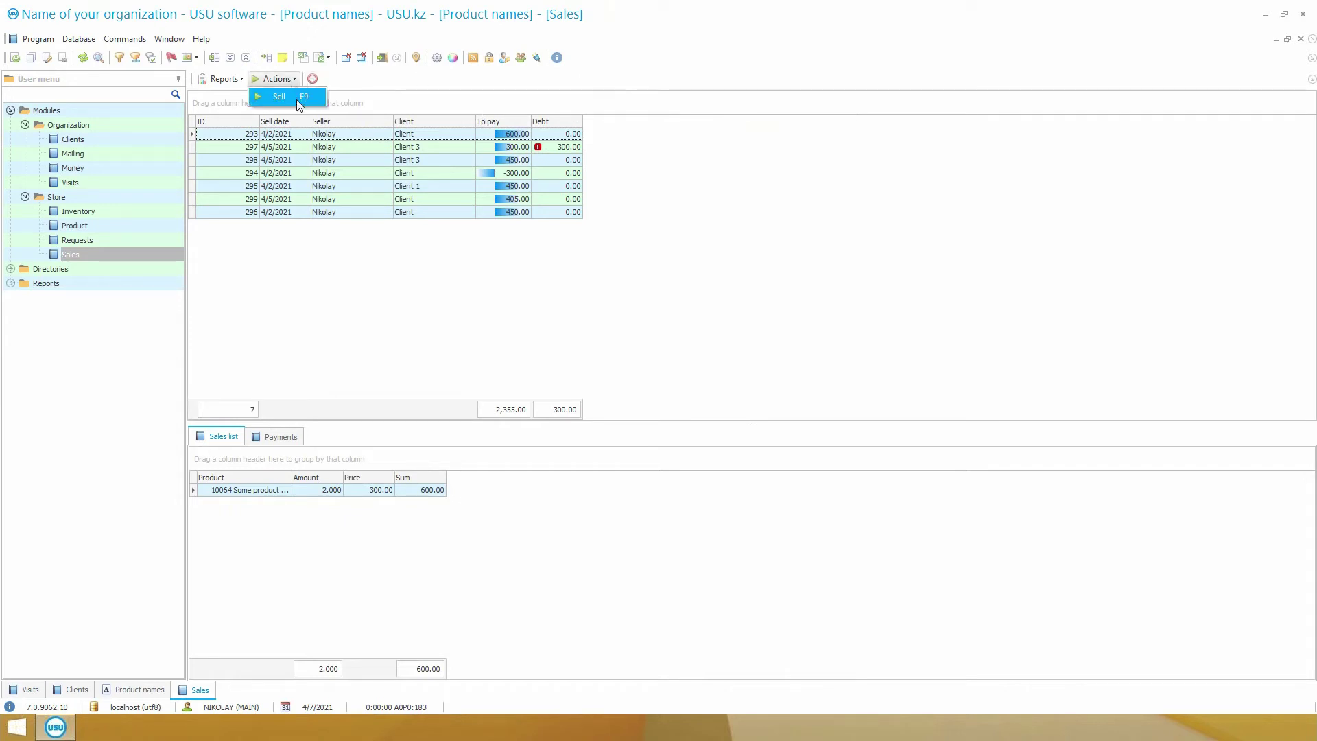
pyautogui.click(296, 97)
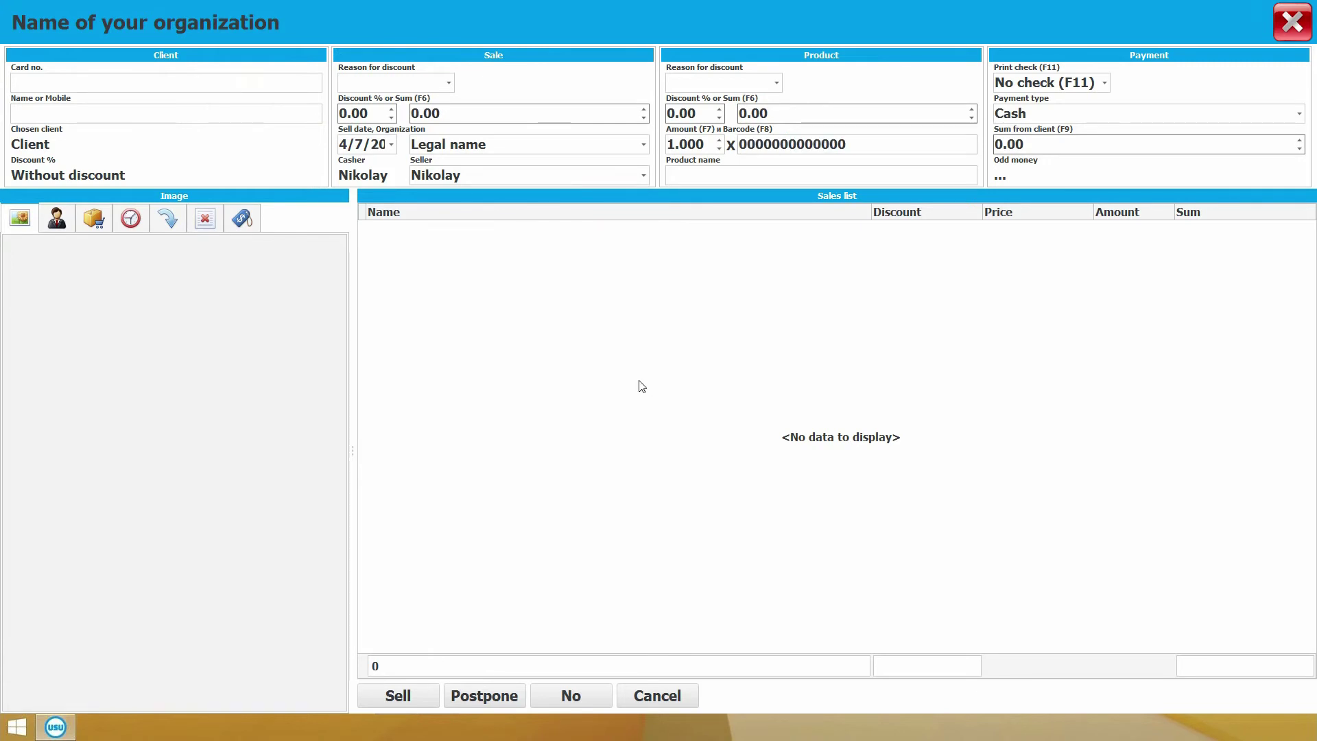
# Add Some product 1 (10064) and Some product 2 (10065) from the product selection to the sales list
pyautogui.click(93, 219)
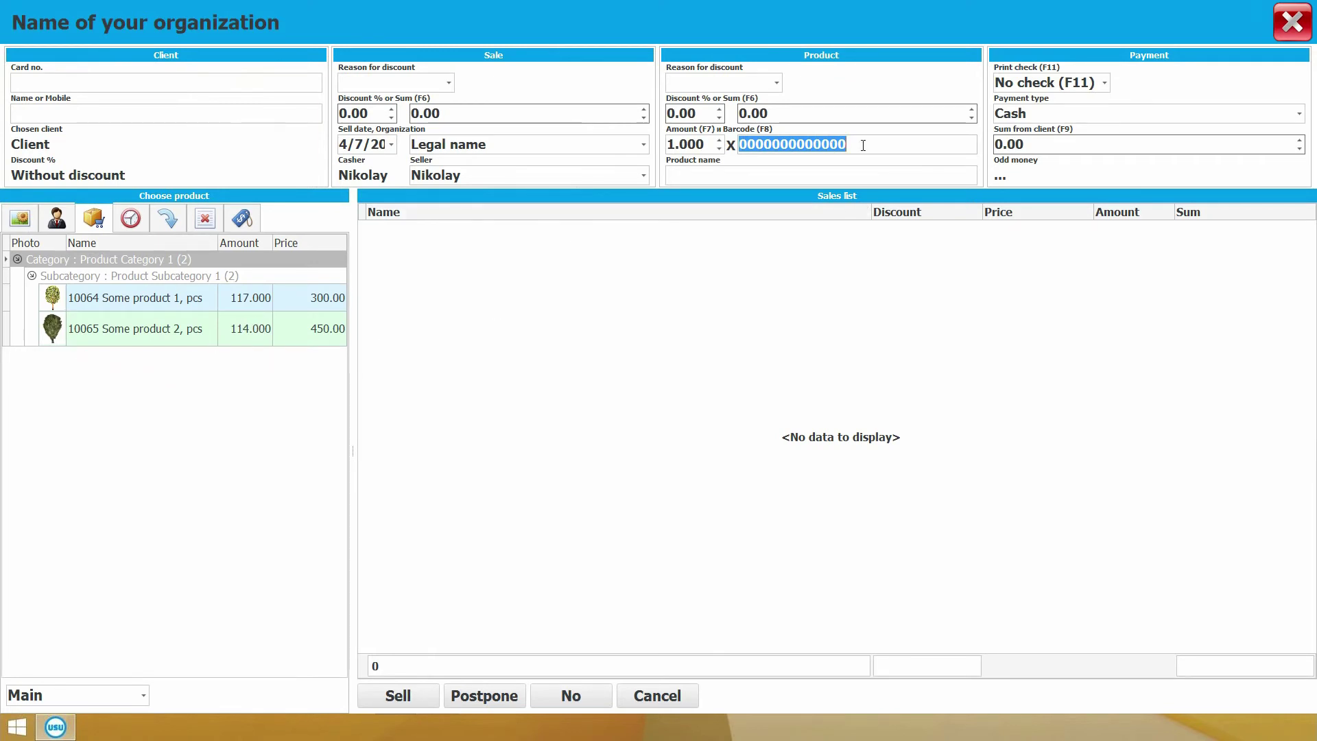
pyautogui.click(699, 173)
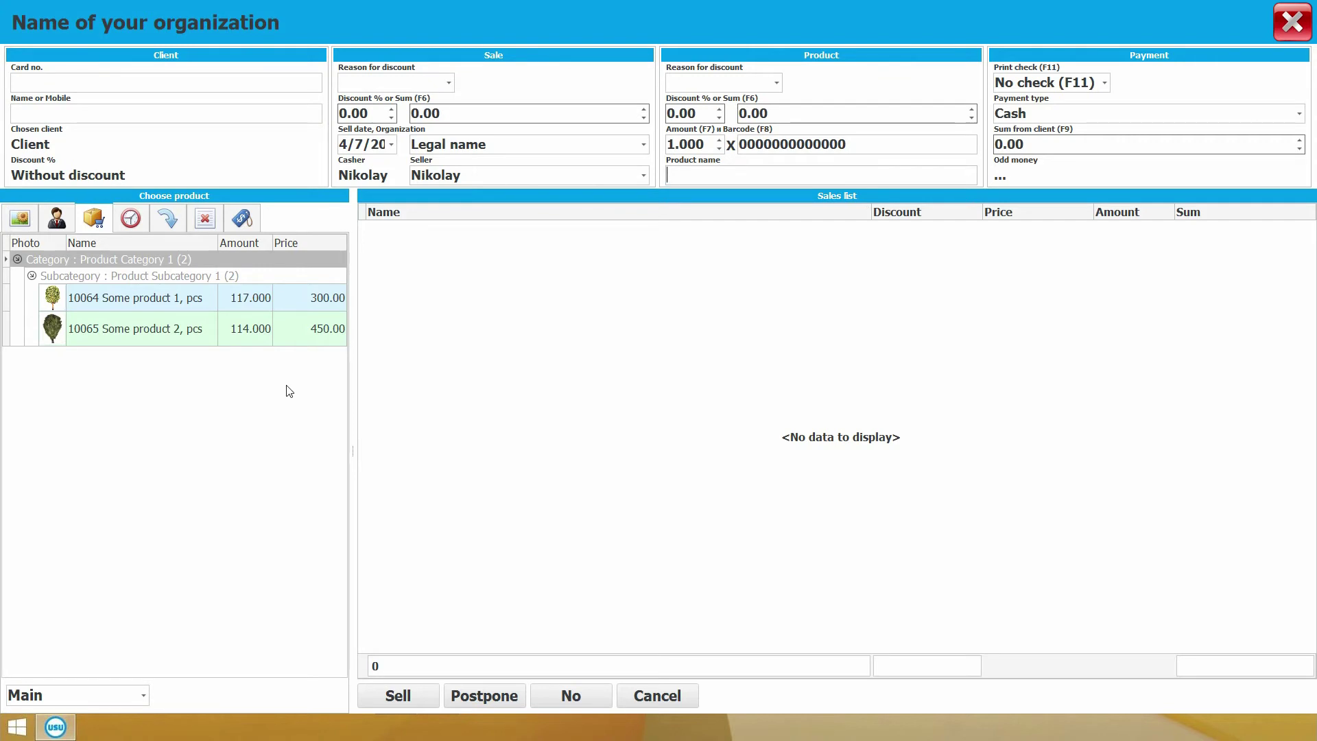
pyautogui.doubleClick(255, 308)
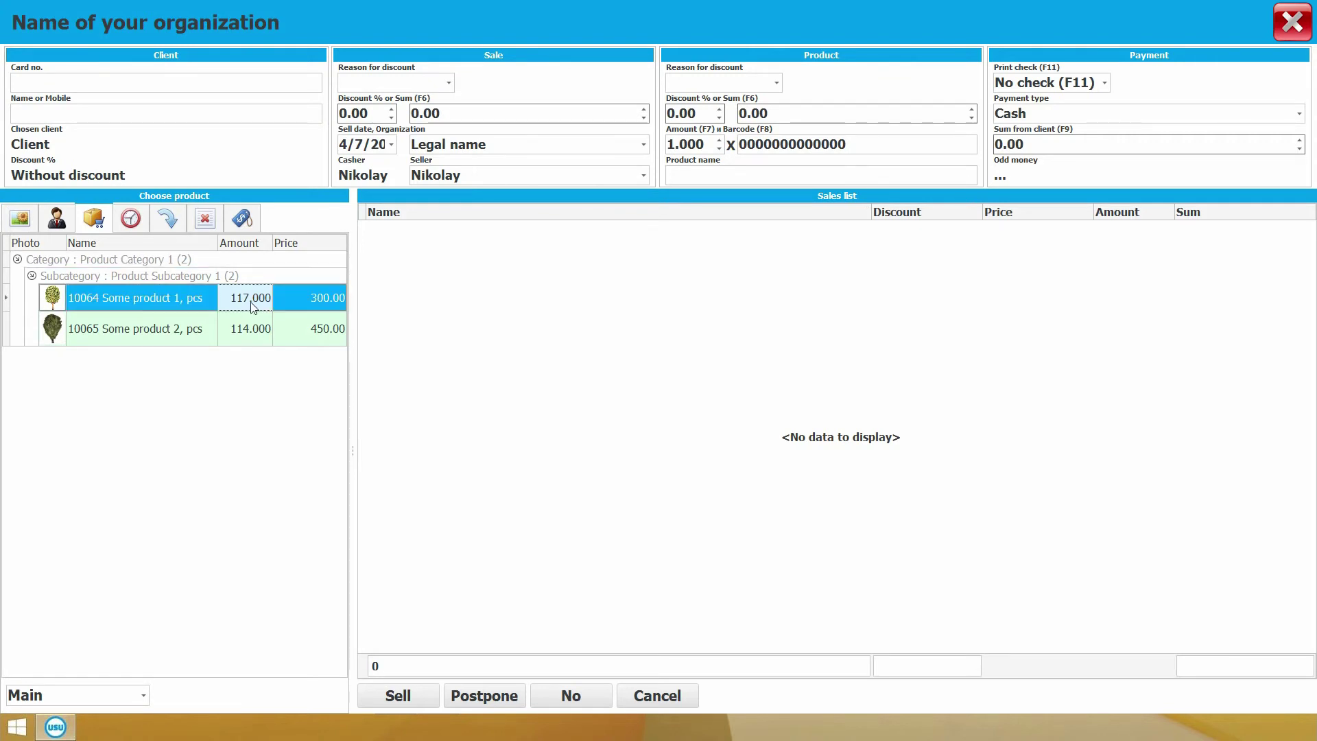
pyautogui.doubleClick(283, 339)
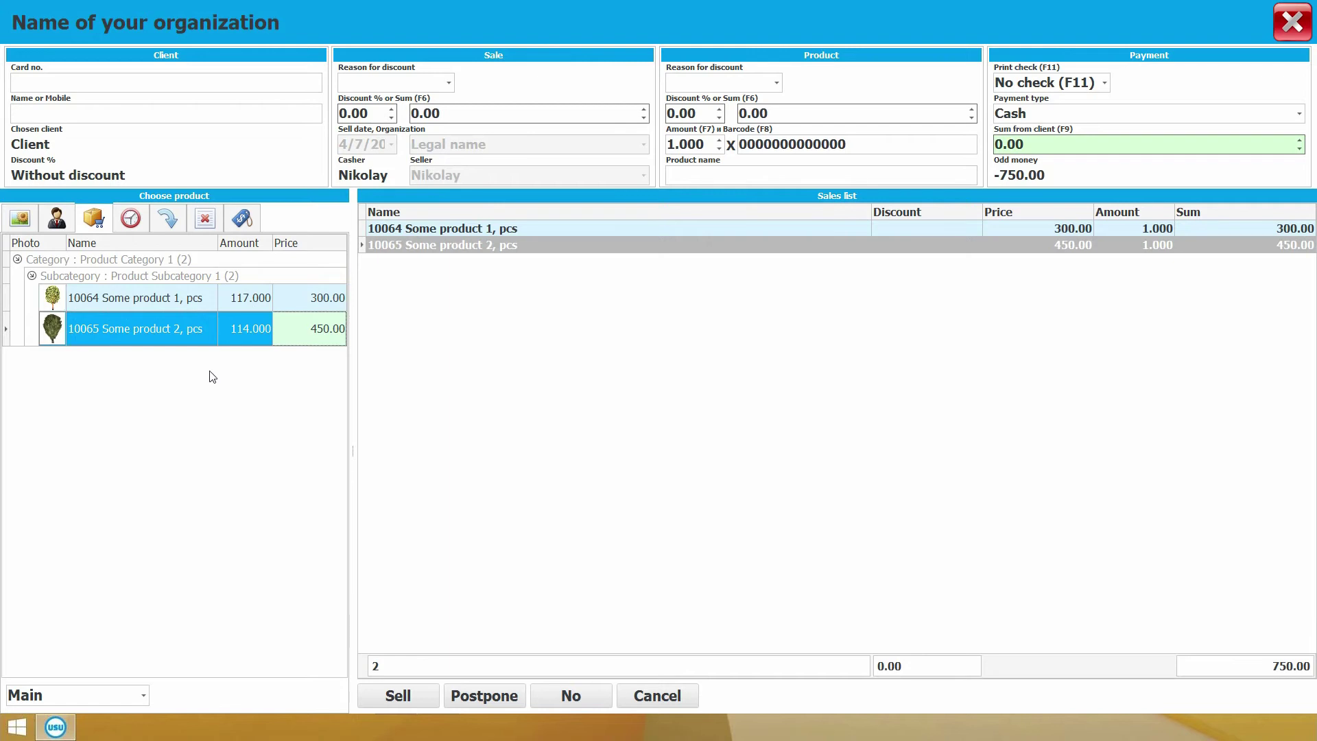
# View the returns and postponed sales lists, then postpone the current sale and reopen it from the postponed ones
pyautogui.click(201, 221)
pyautogui.click(172, 221)
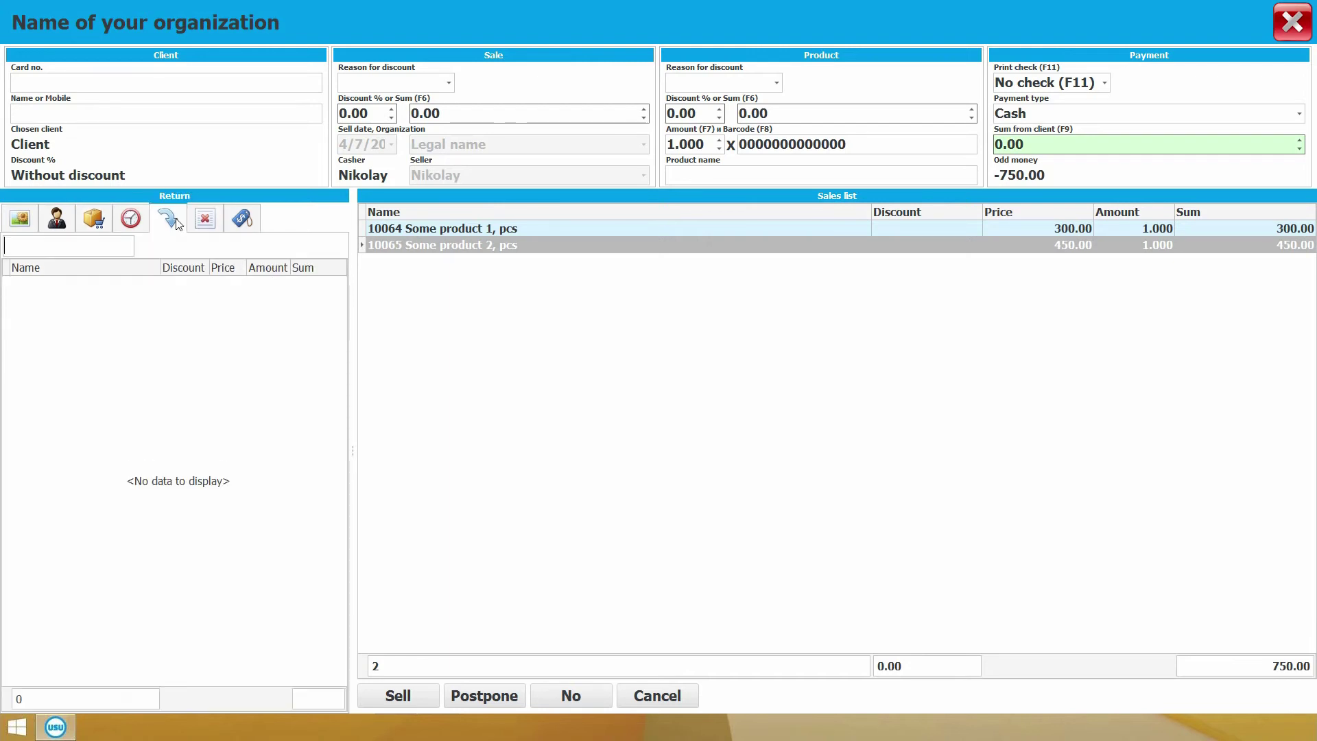
pyautogui.click(133, 220)
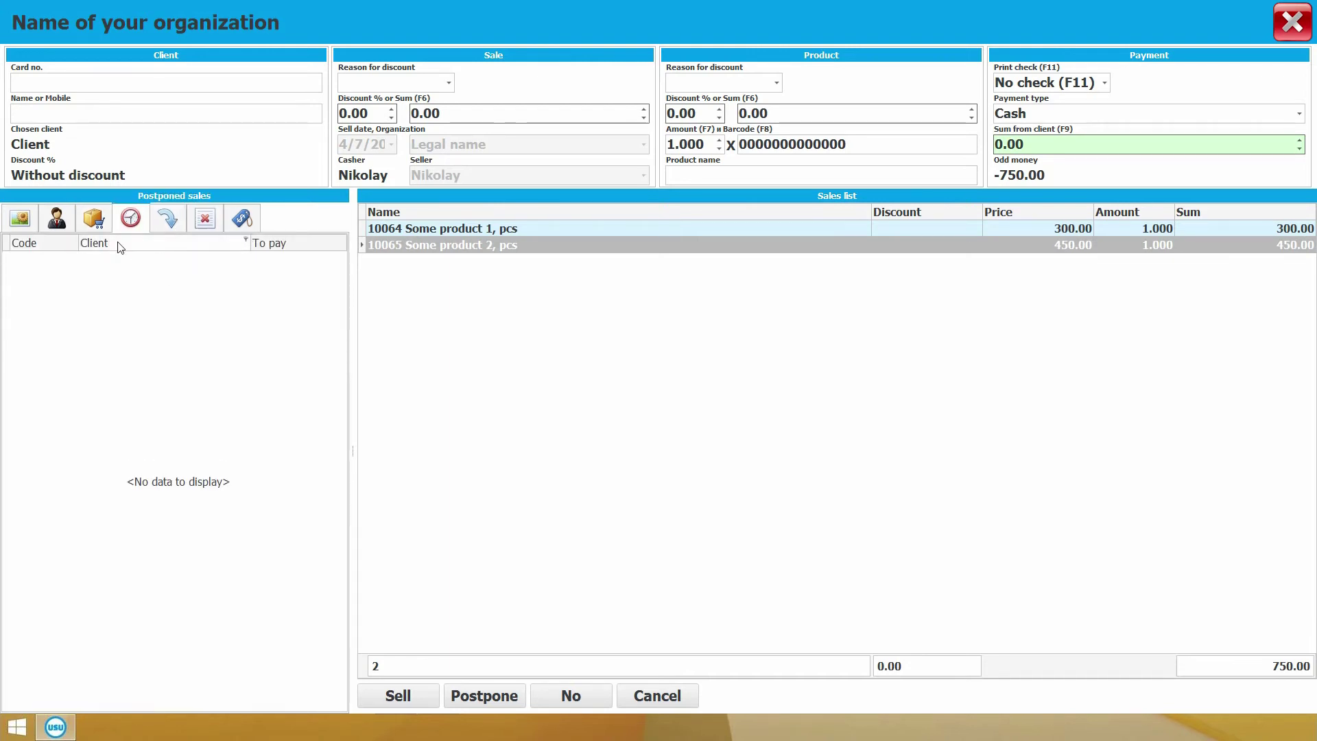
pyautogui.click(505, 696)
pyautogui.doubleClick(246, 260)
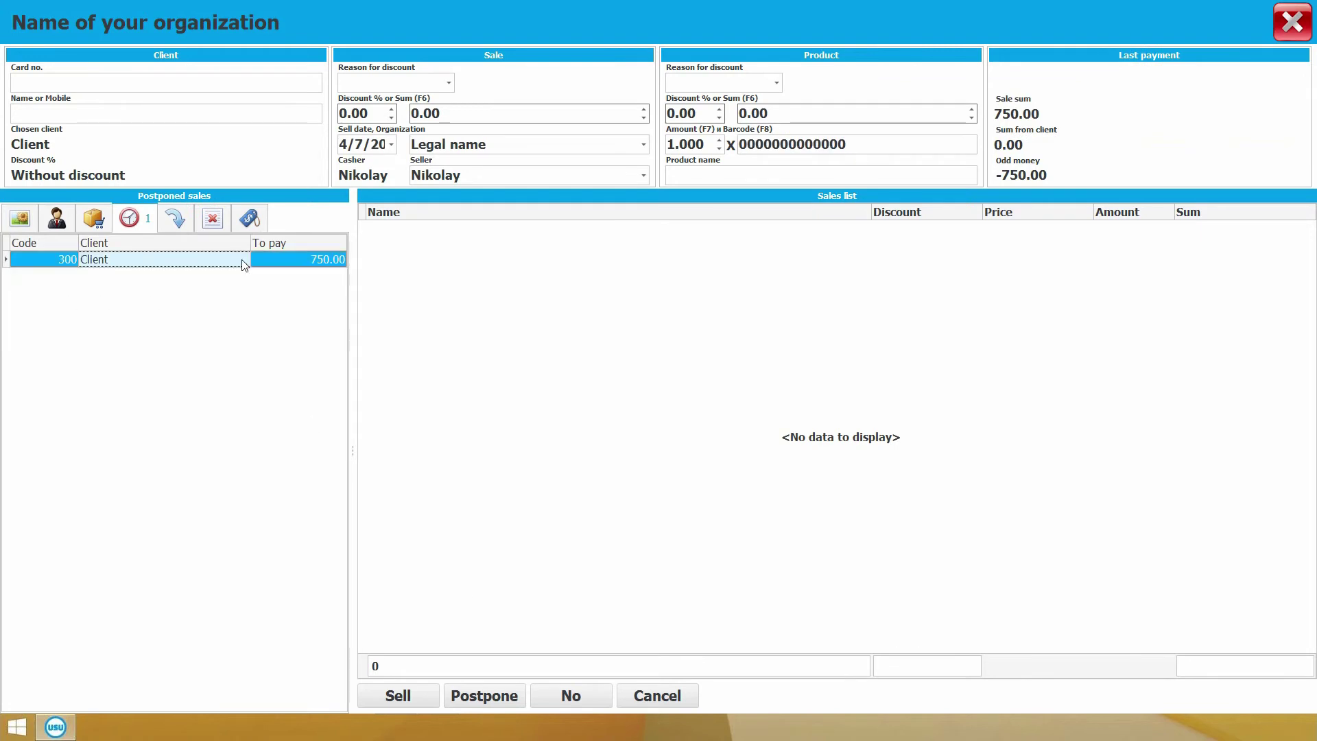
# Complete the reopened sale with 1000 received from the client and close the Sell window
pyautogui.write('1000')
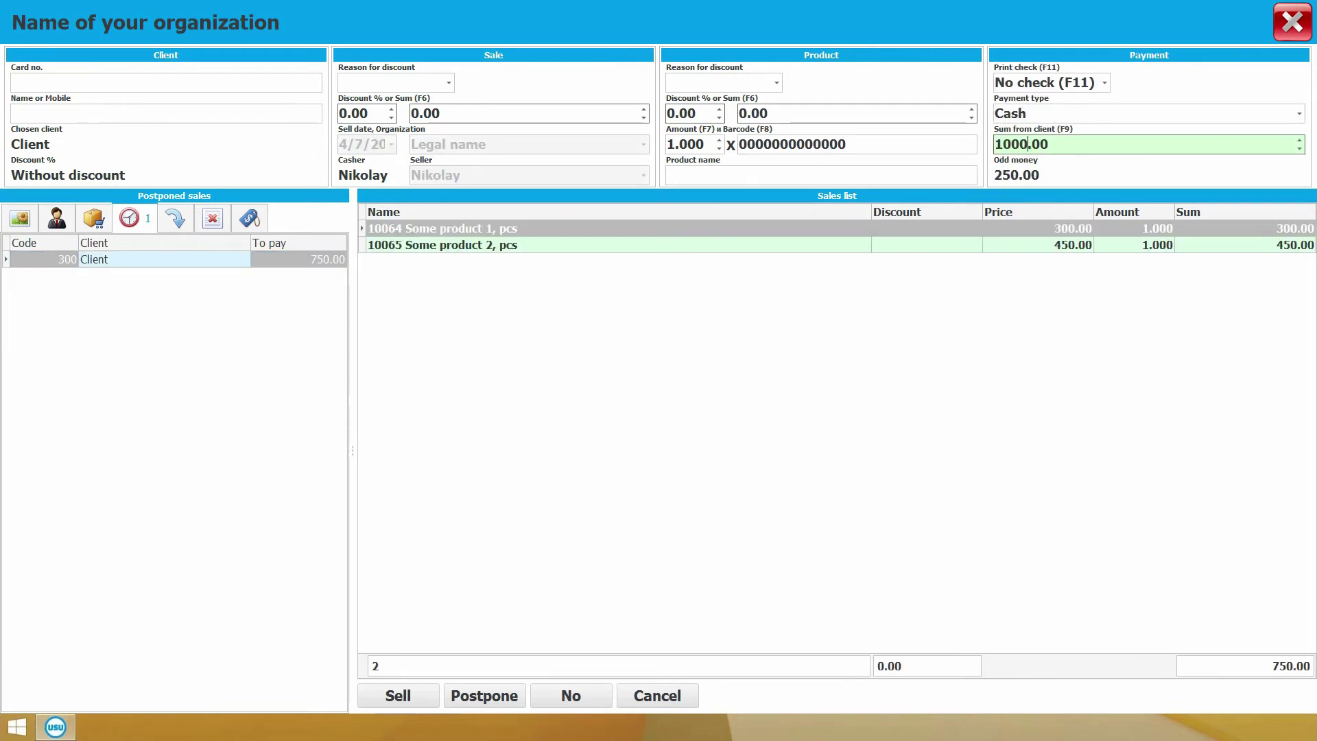
pyautogui.press('Return')
pyautogui.click(1293, 22)
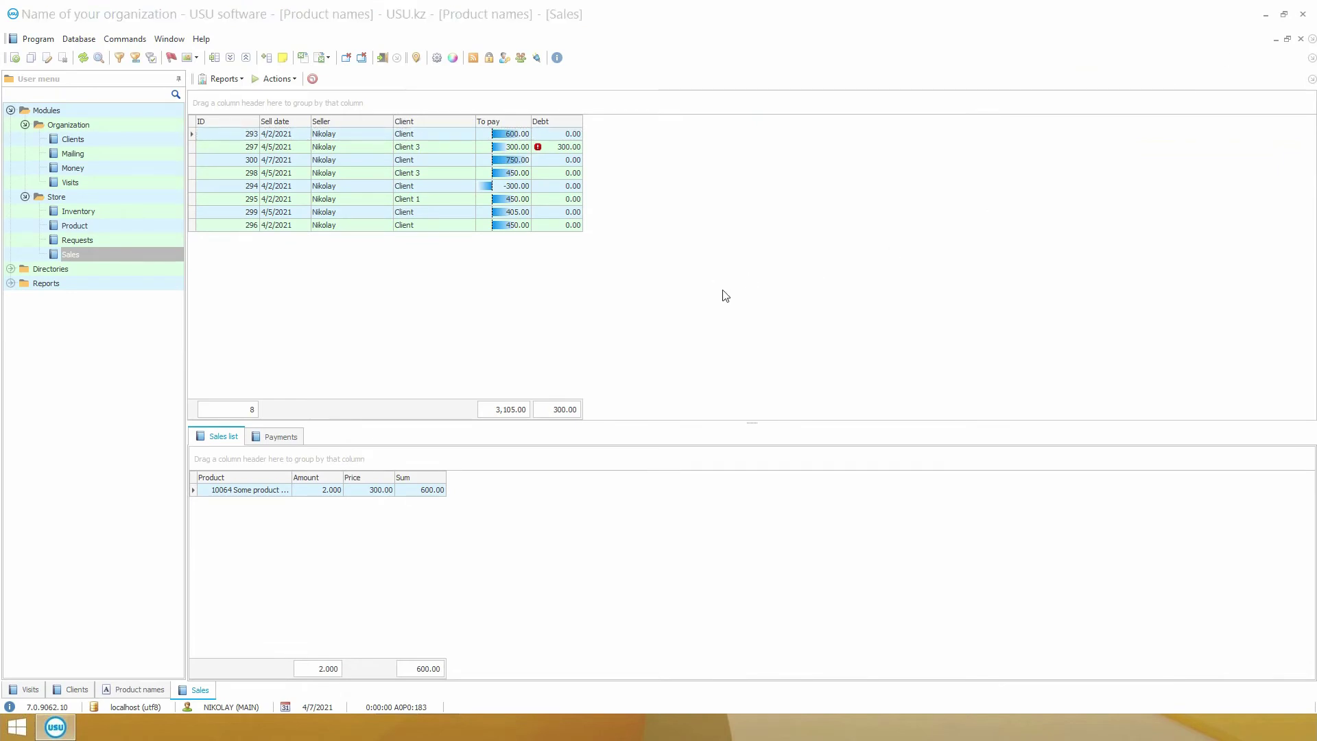
# Open the Visits module and register the exit of Client 3 for the visit entered on 4/7/2021
pyautogui.click(87, 177)
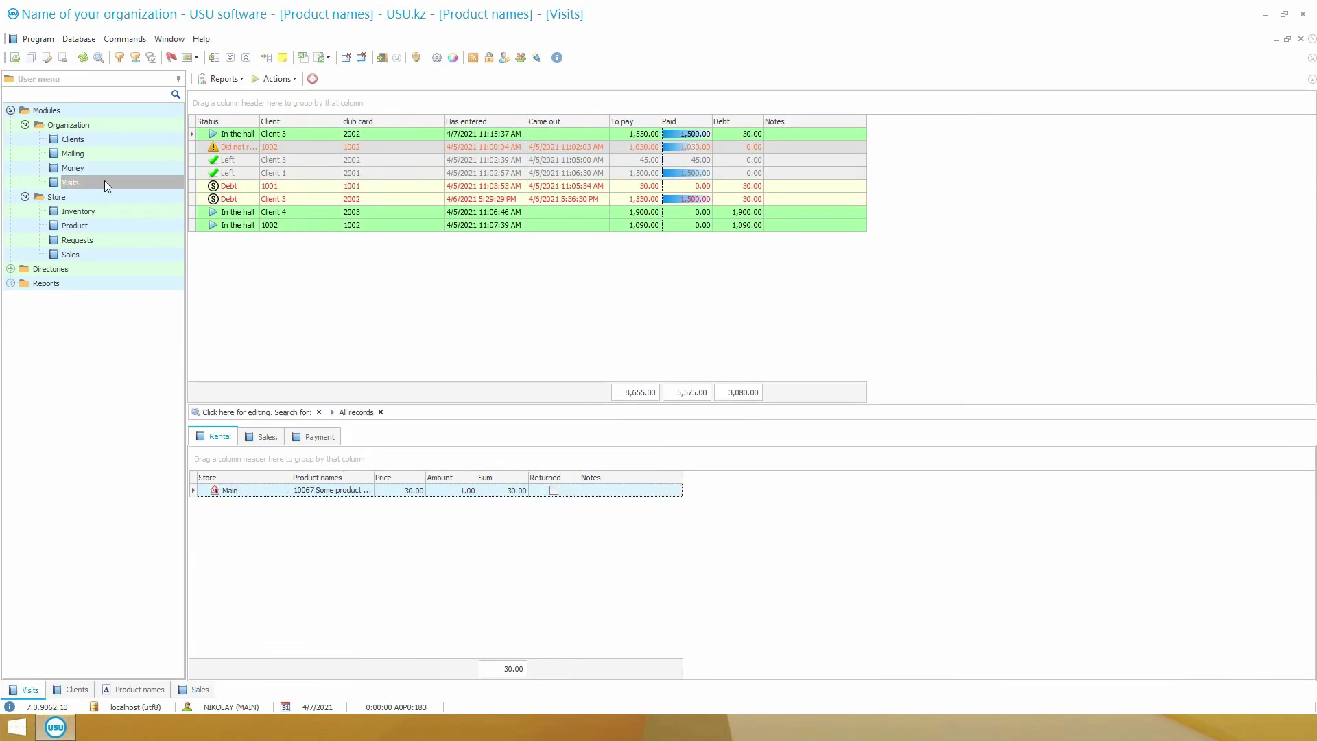
pyautogui.click(501, 138)
pyautogui.click(276, 78)
pyautogui.click(323, 114)
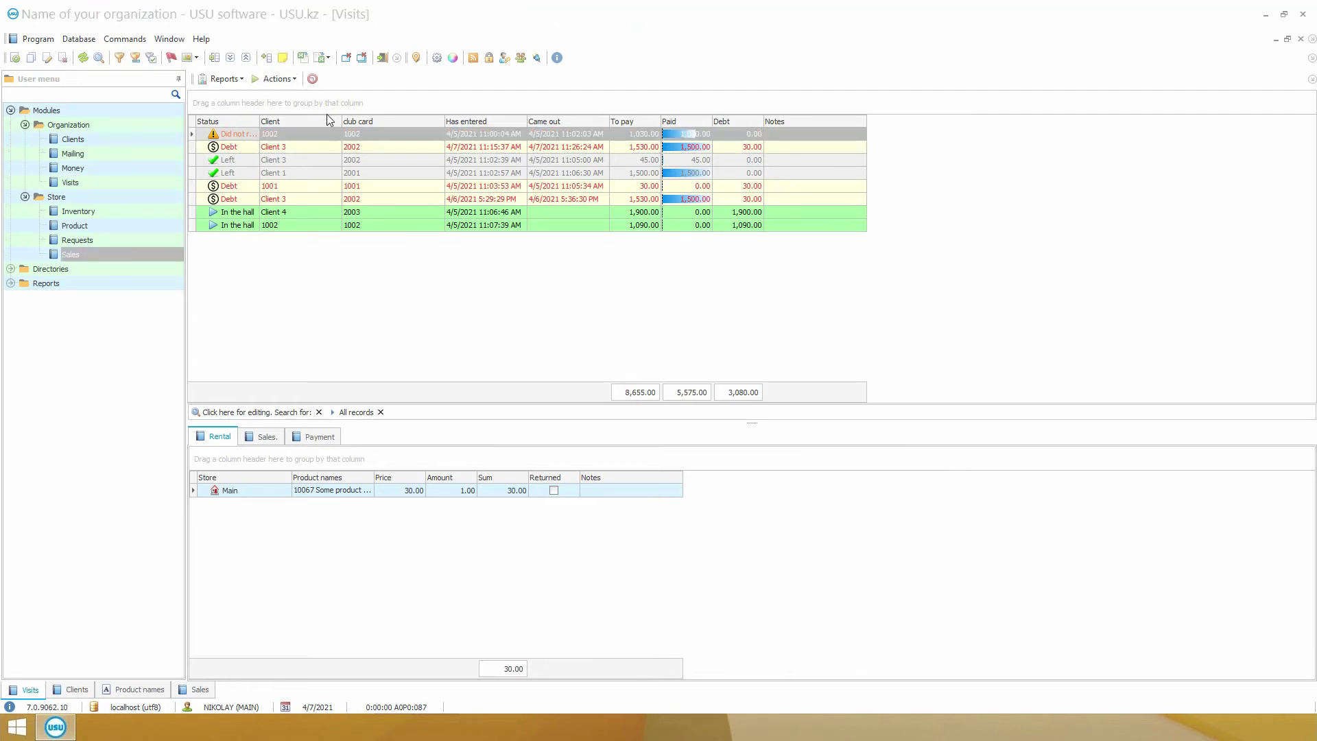
# Examine the stock receipts in the Product module and the records in the Inventory and Requests modules
pyautogui.click(72, 225)
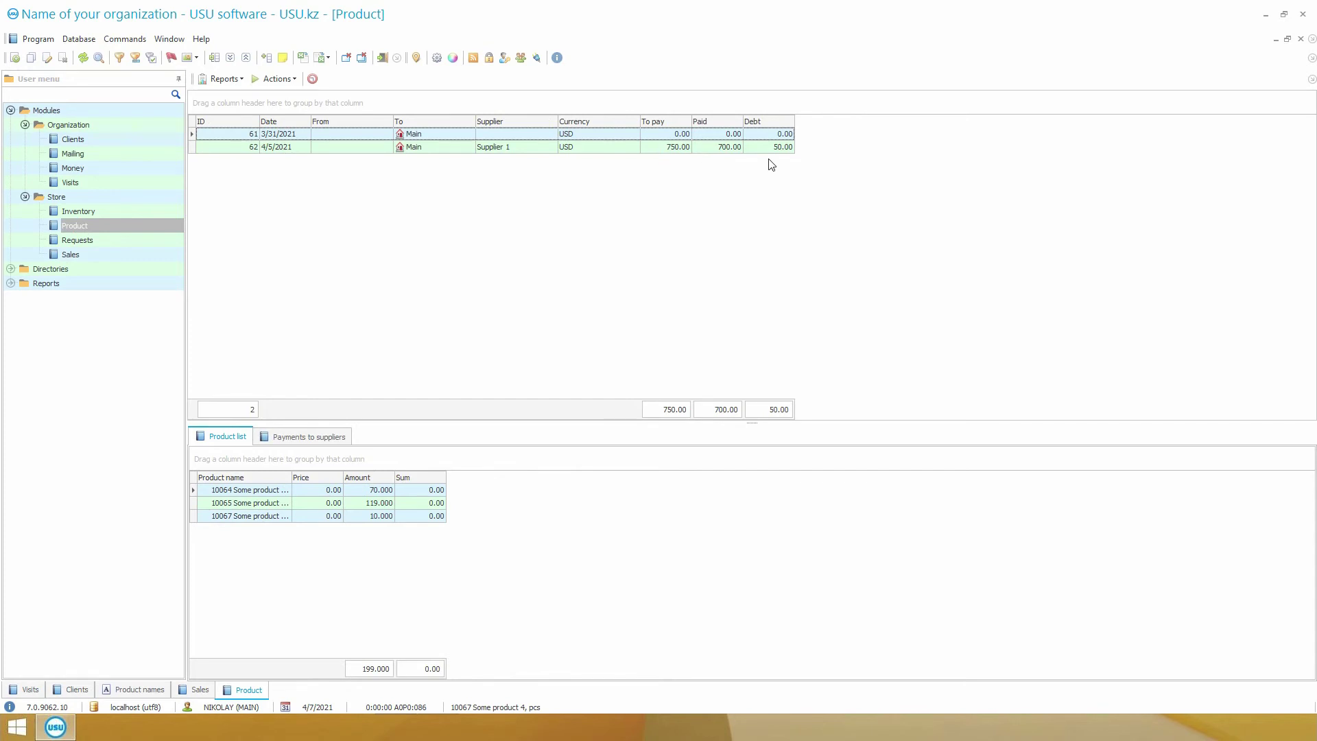
pyautogui.click(357, 135)
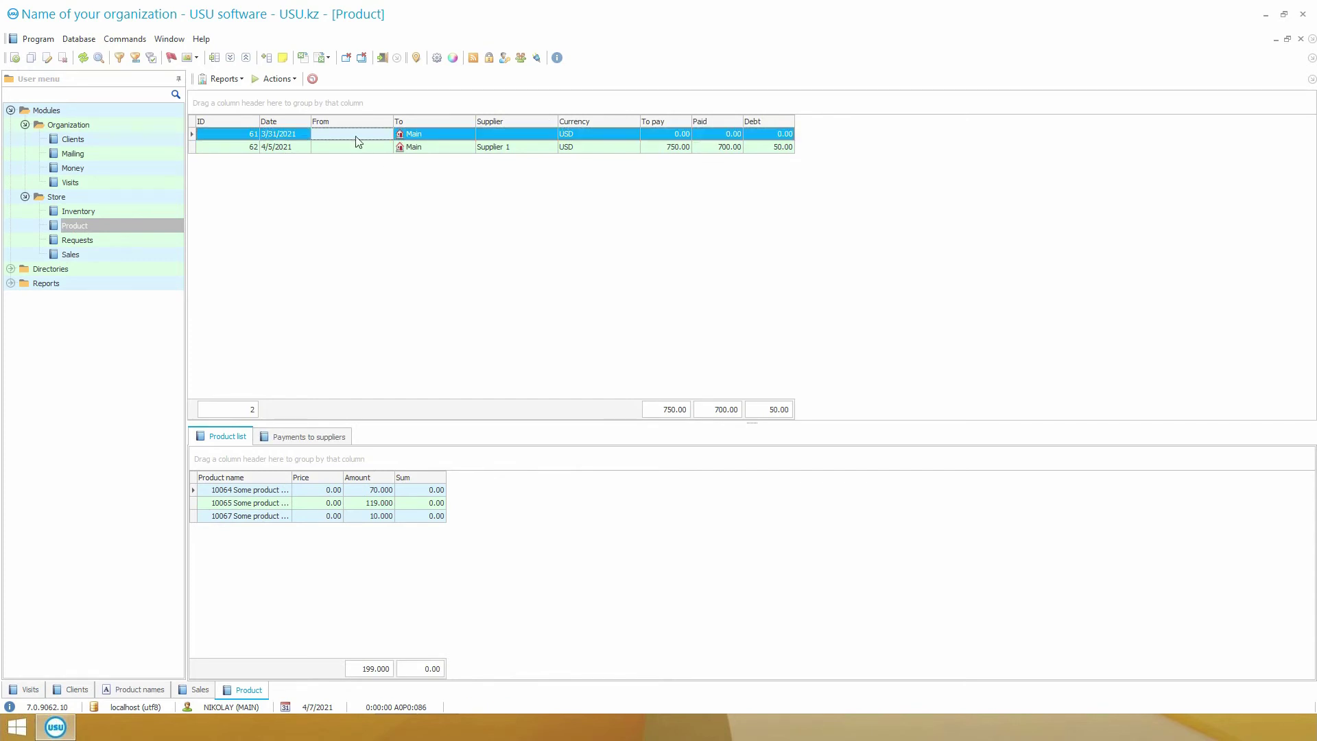
pyautogui.click(432, 137)
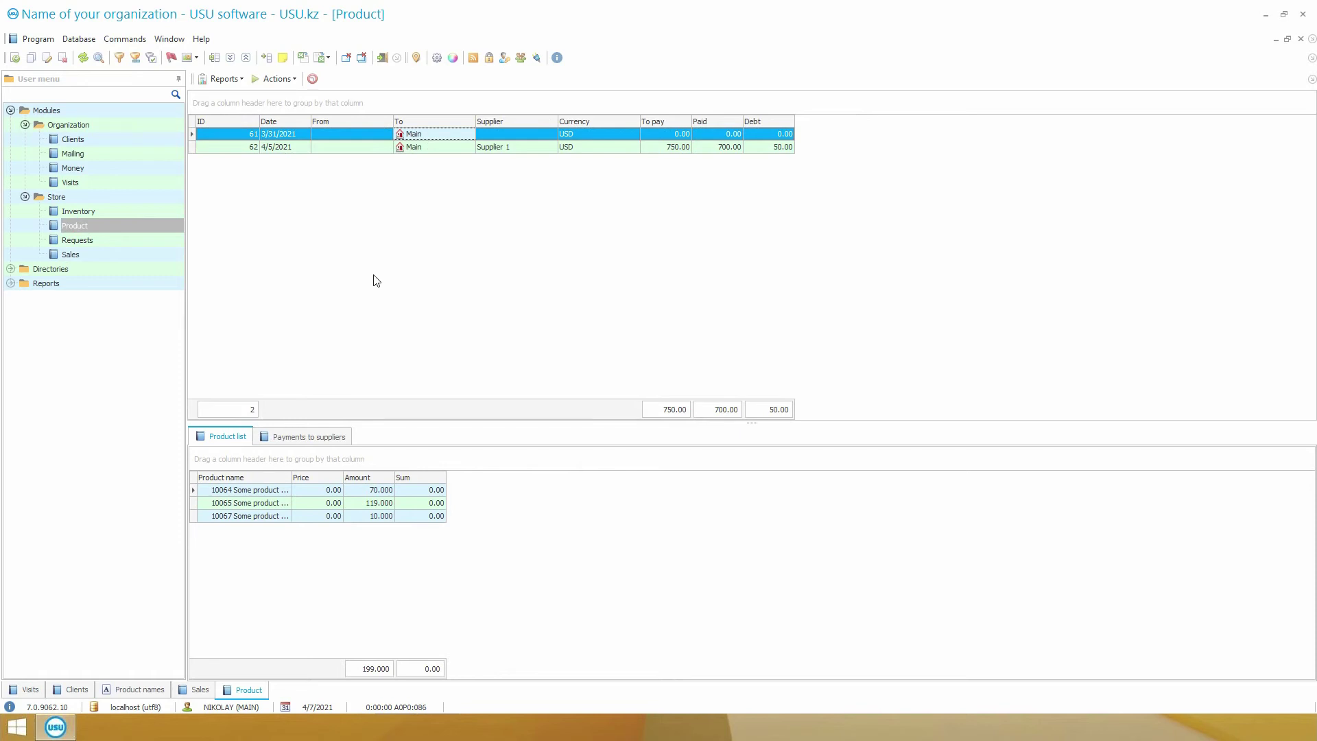
pyautogui.click(101, 213)
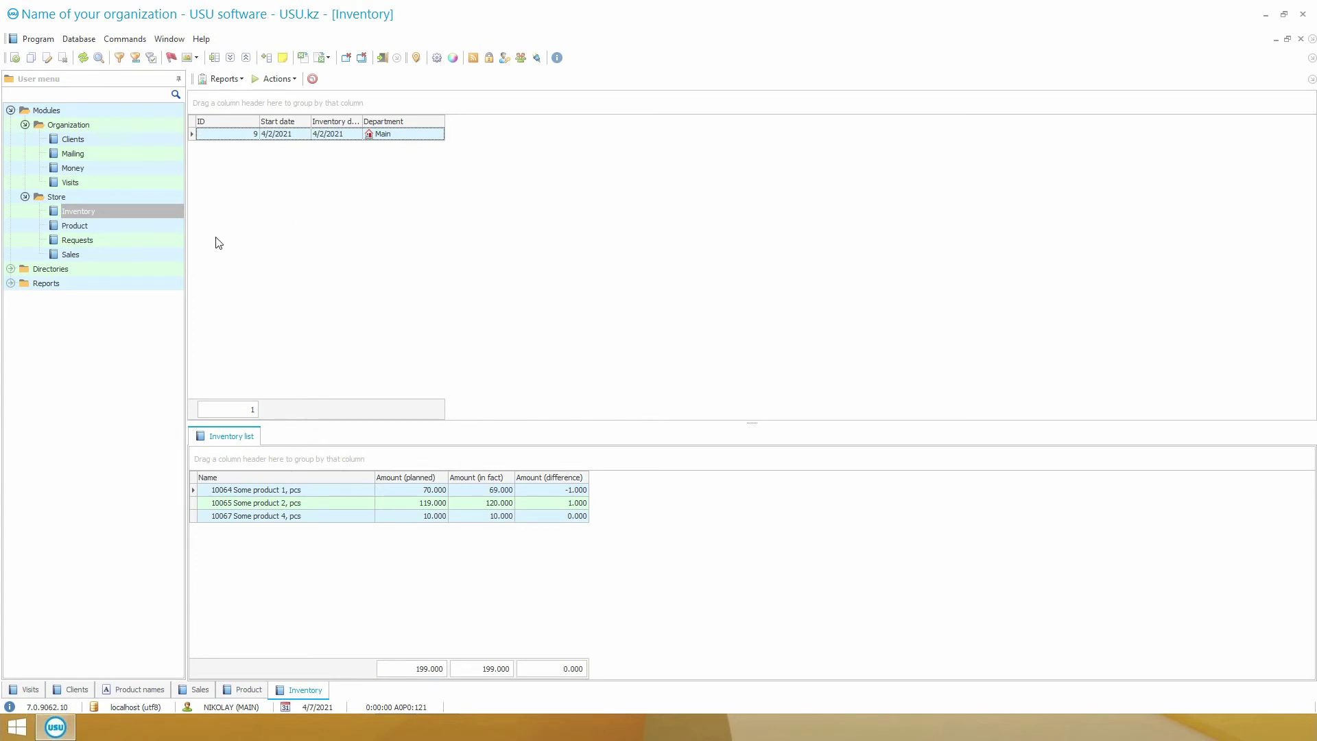
pyautogui.click(92, 242)
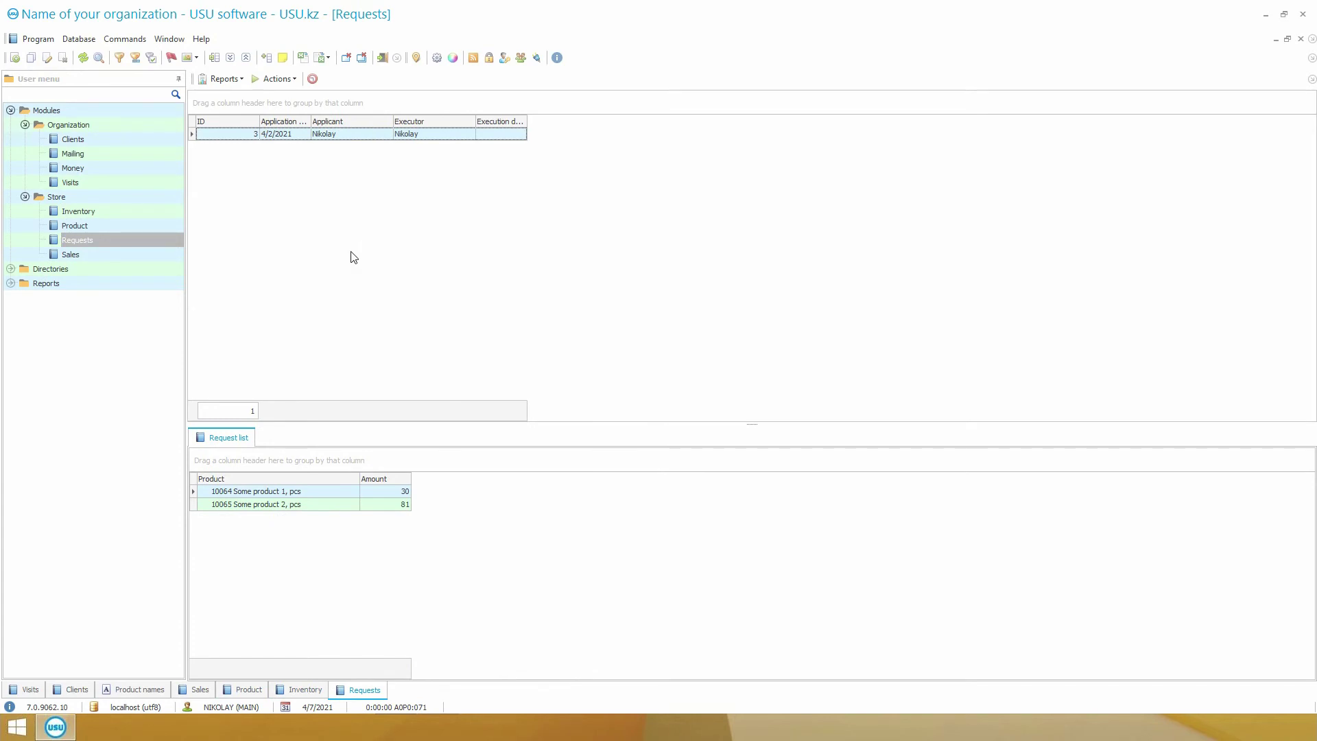
# Open the Money module and examine the Rent, Utilities and Money transaction entries
pyautogui.click(78, 170)
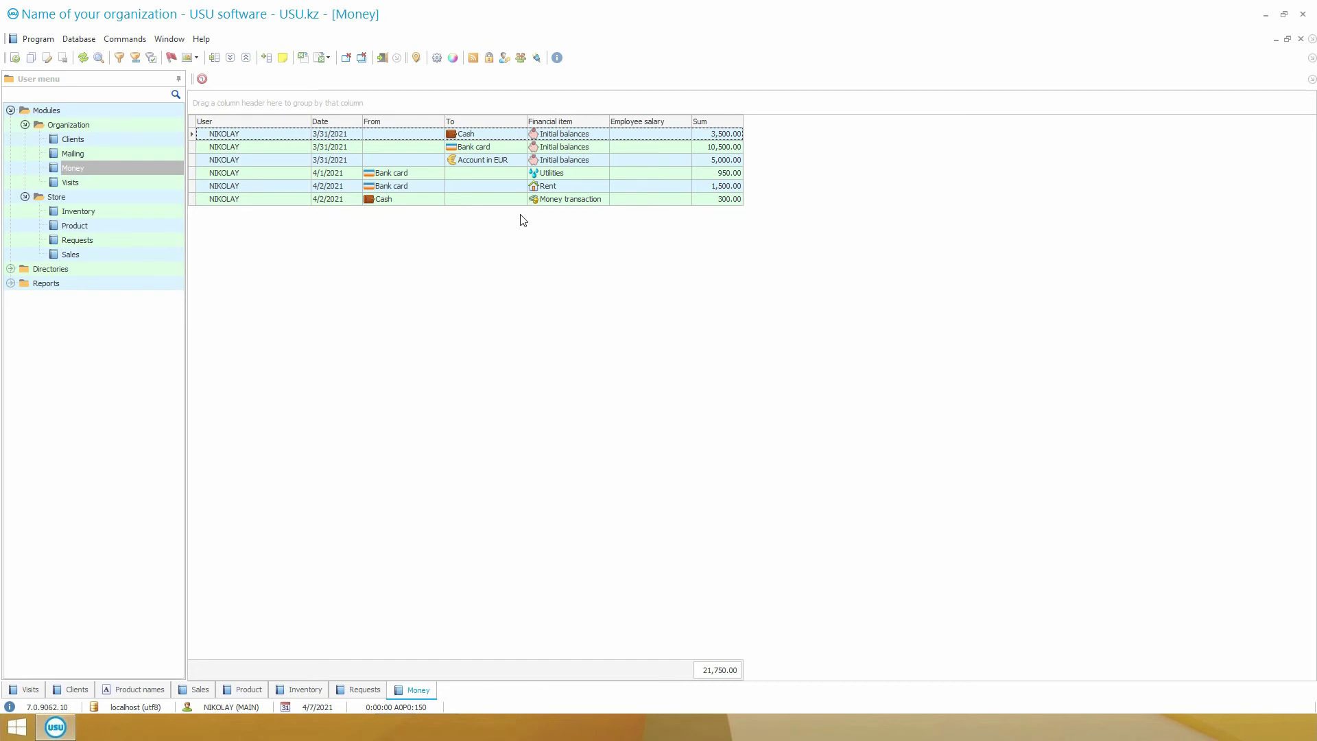
pyautogui.click(564, 187)
pyautogui.click(576, 174)
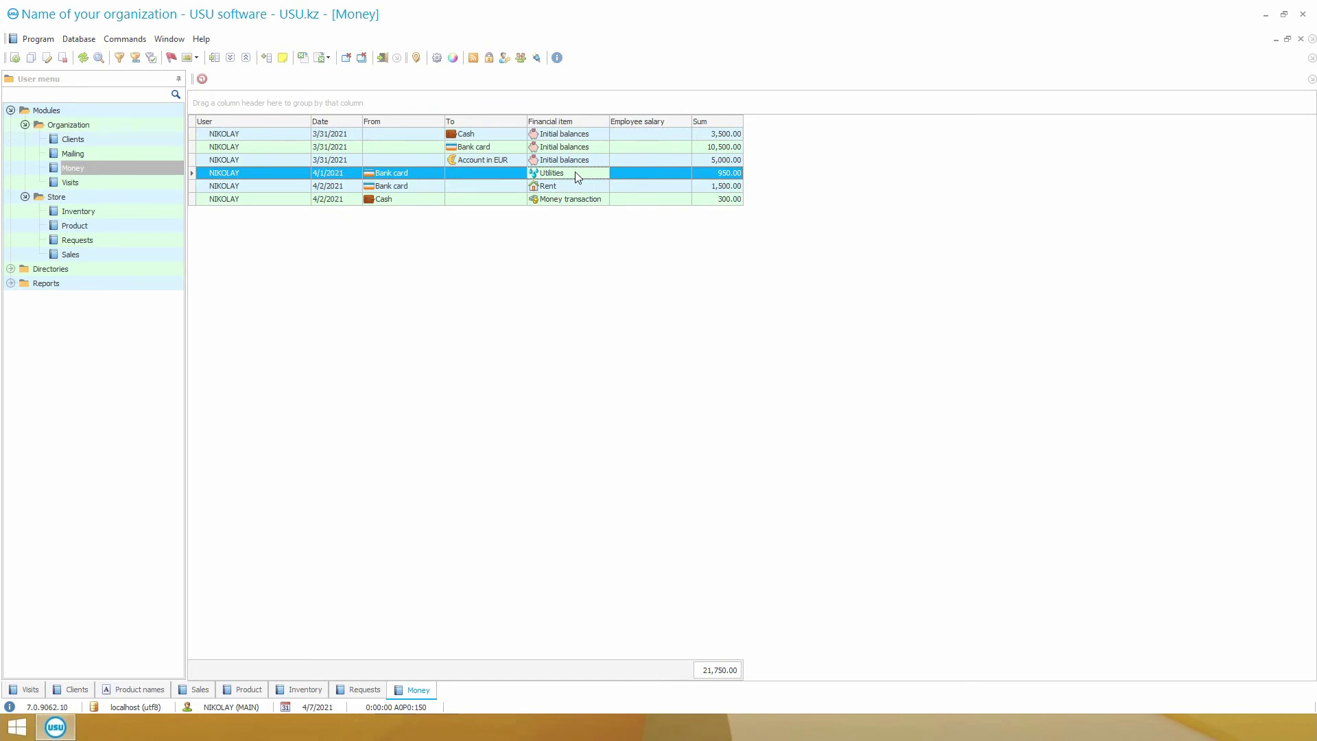
pyautogui.click(573, 203)
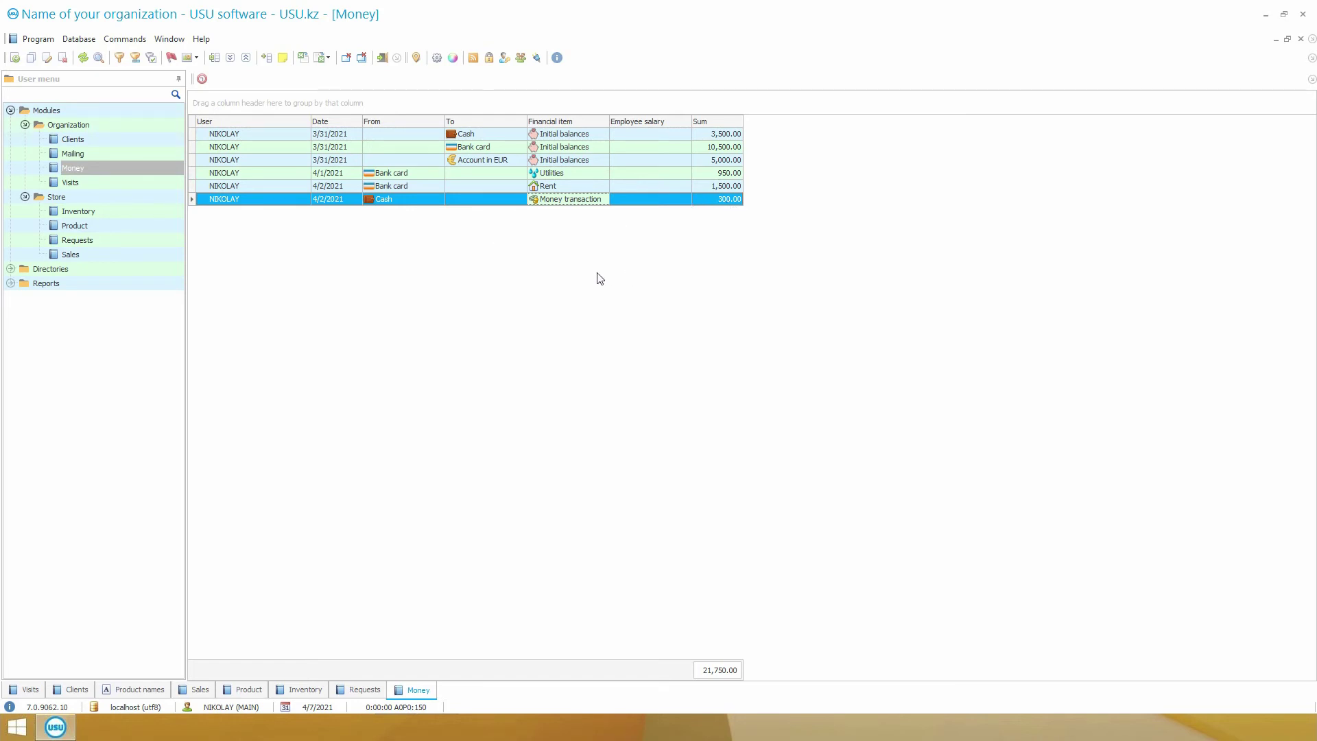
# Open the Mailing module with all records listed and select the first SMS message
pyautogui.click(94, 153)
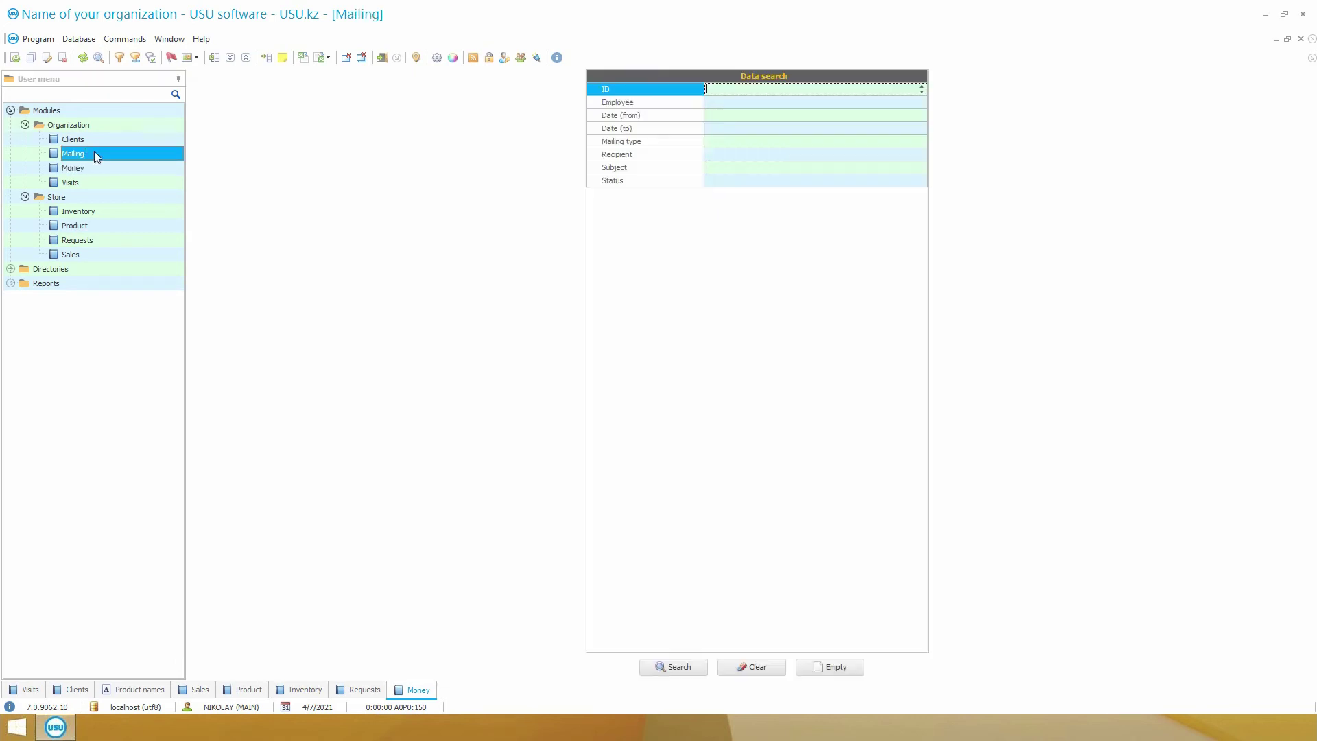
pyautogui.click(696, 667)
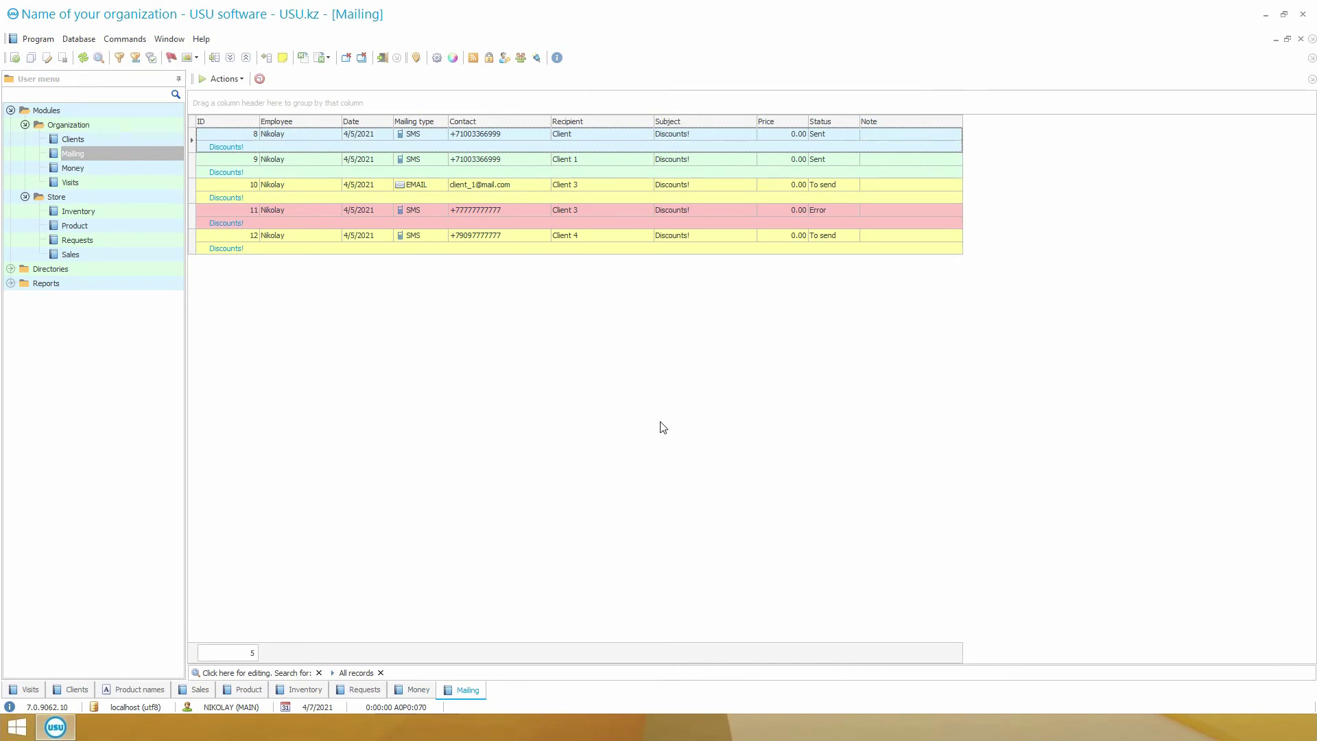
pyautogui.click(594, 136)
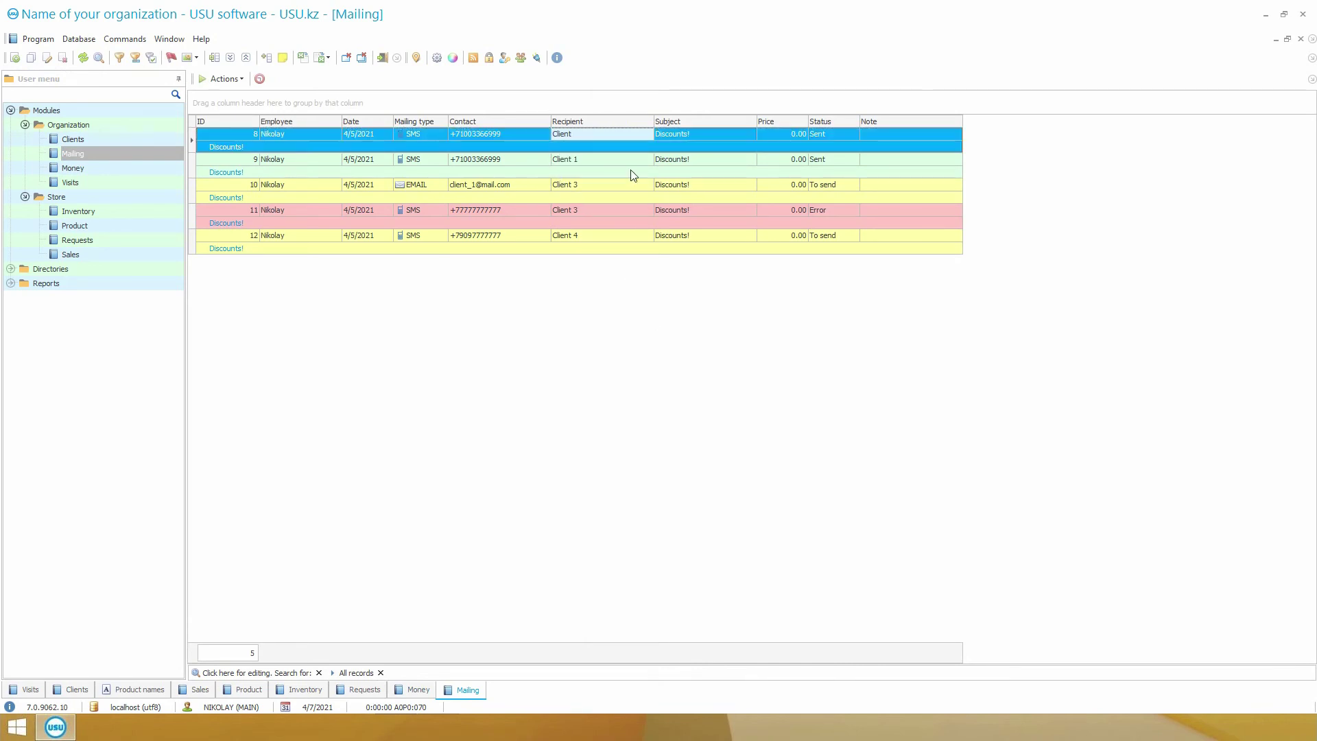
# Open the Run mailing window through the Send action, review its options and exit without sending
pyautogui.click(229, 77)
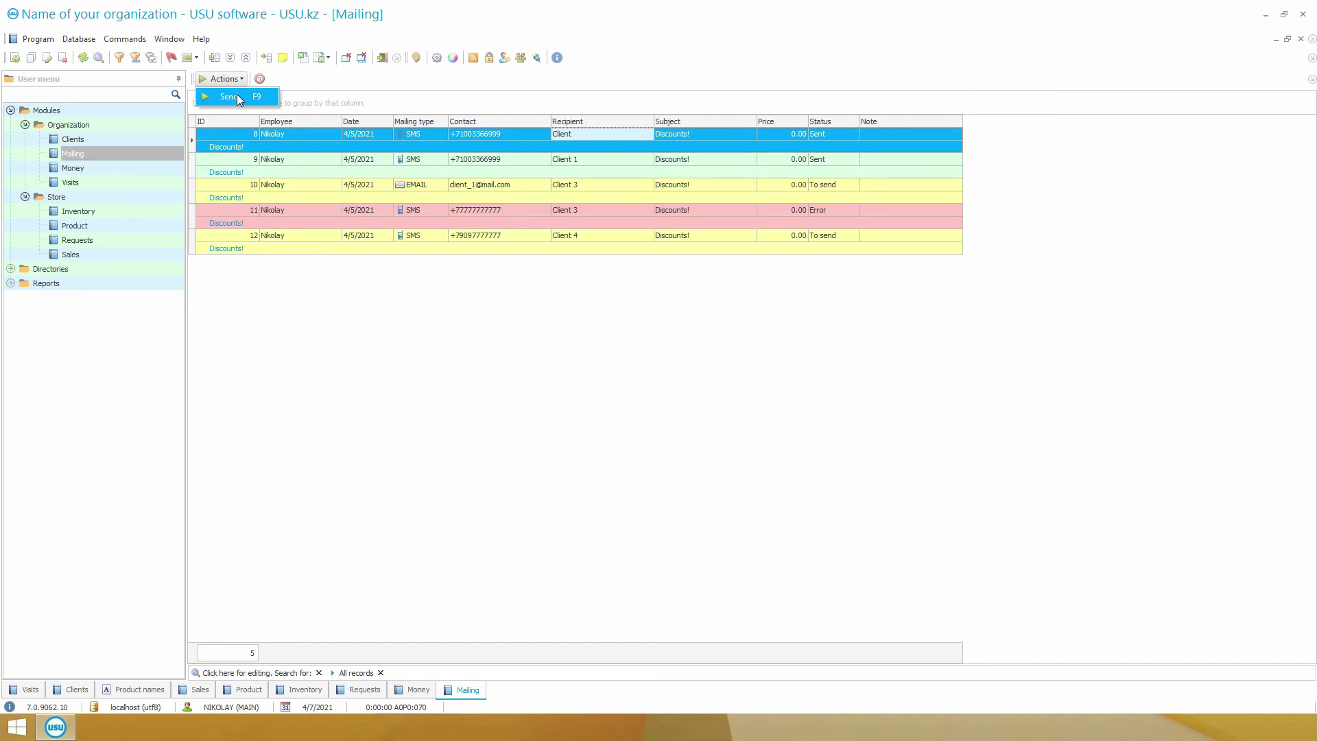
pyautogui.click(237, 97)
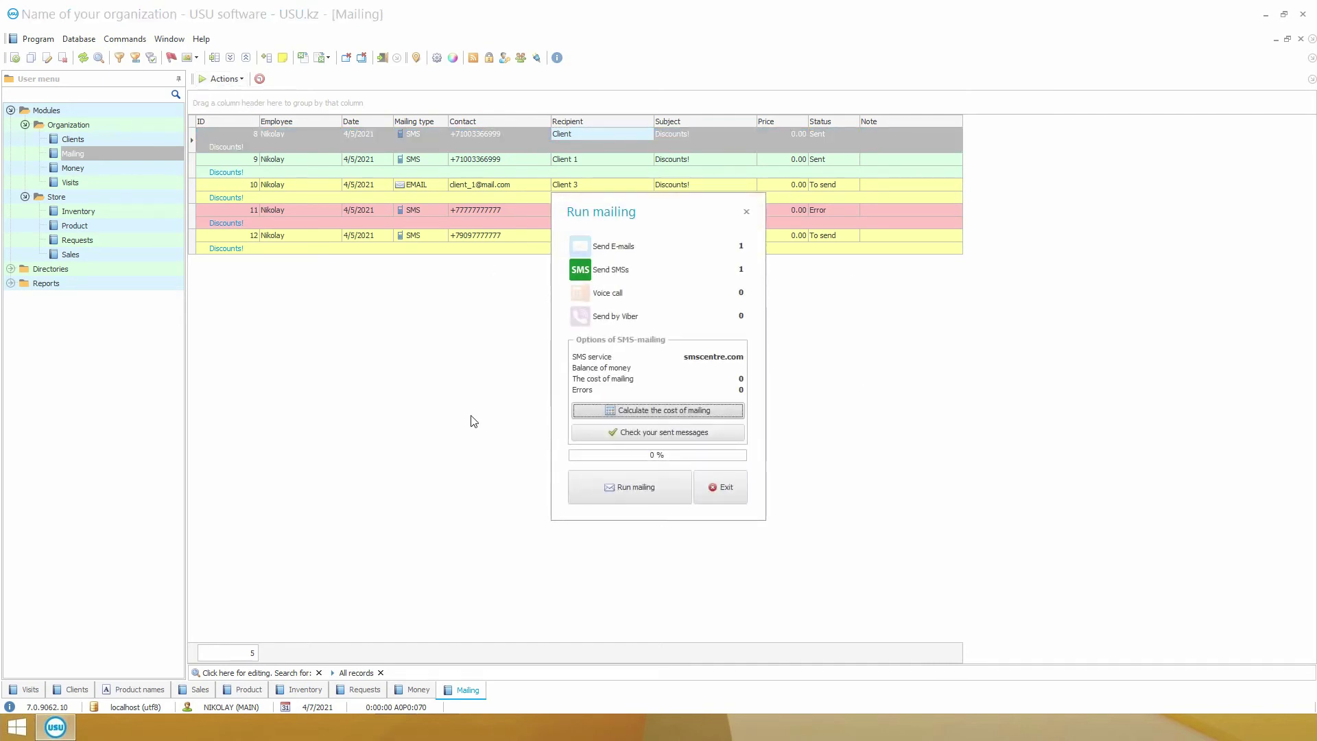
pyautogui.click(726, 489)
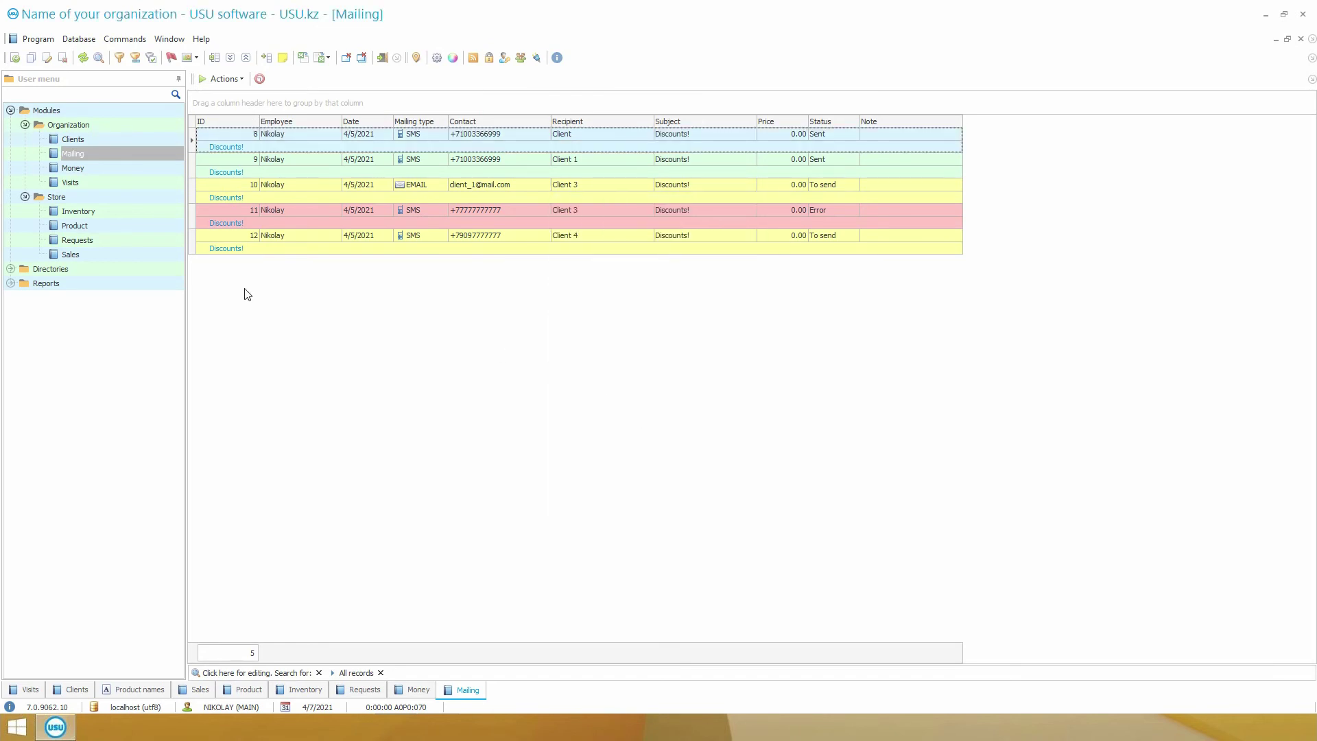
# Expand the Reports folder together with its Store, Money and Mailing groups
pyautogui.doubleClick(74, 284)
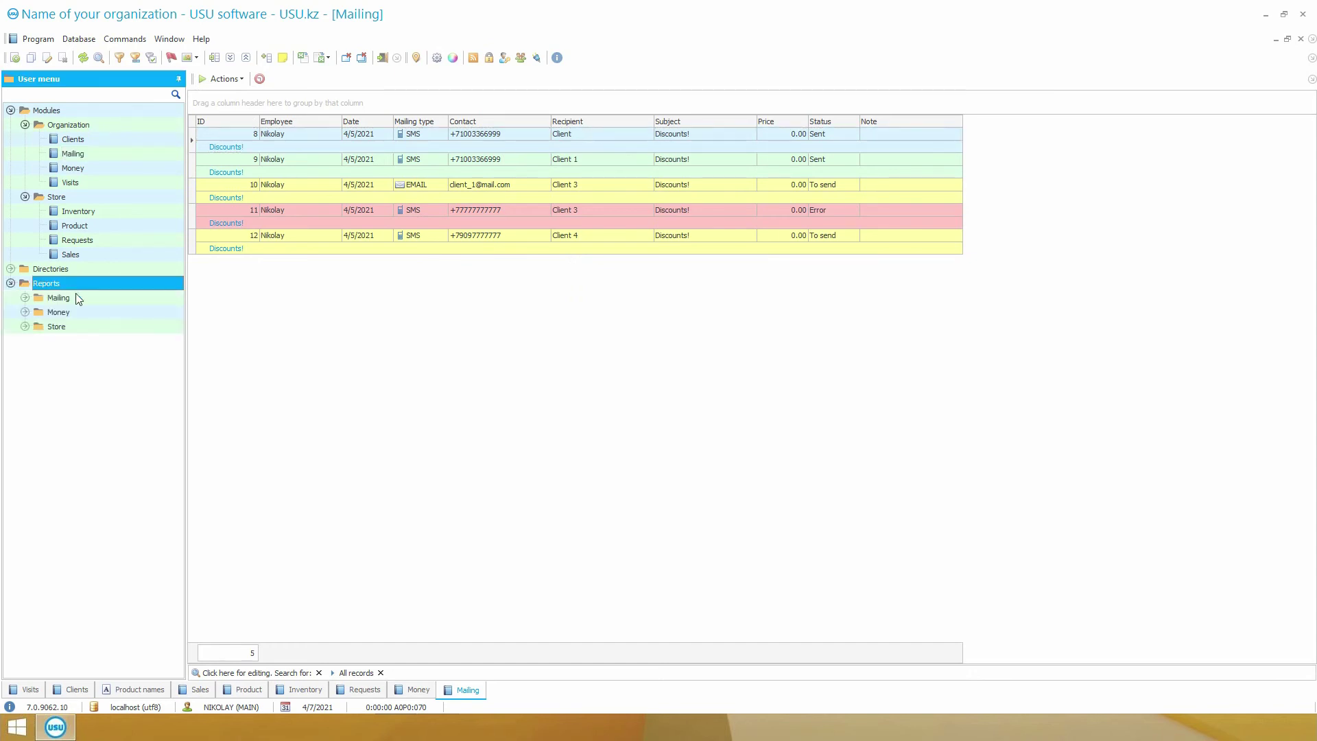
pyautogui.click(24, 327)
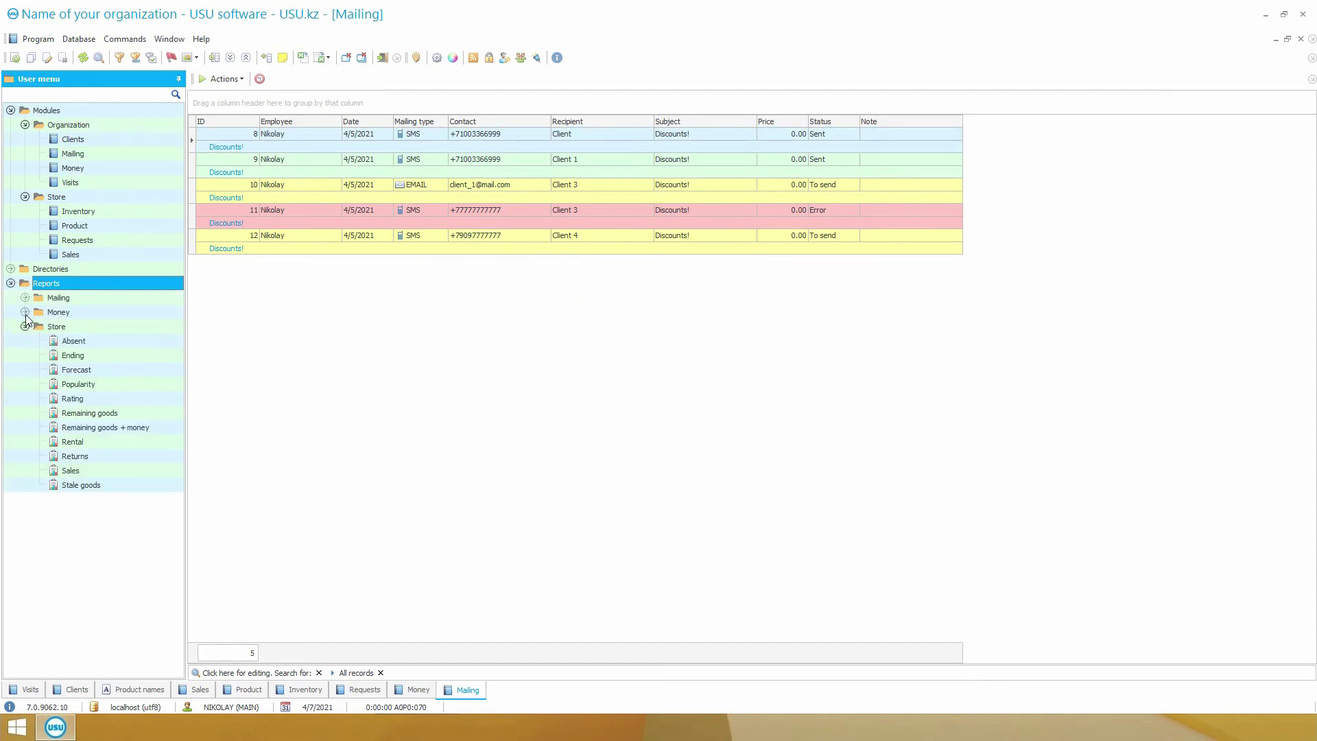
pyautogui.click(25, 313)
pyautogui.click(25, 298)
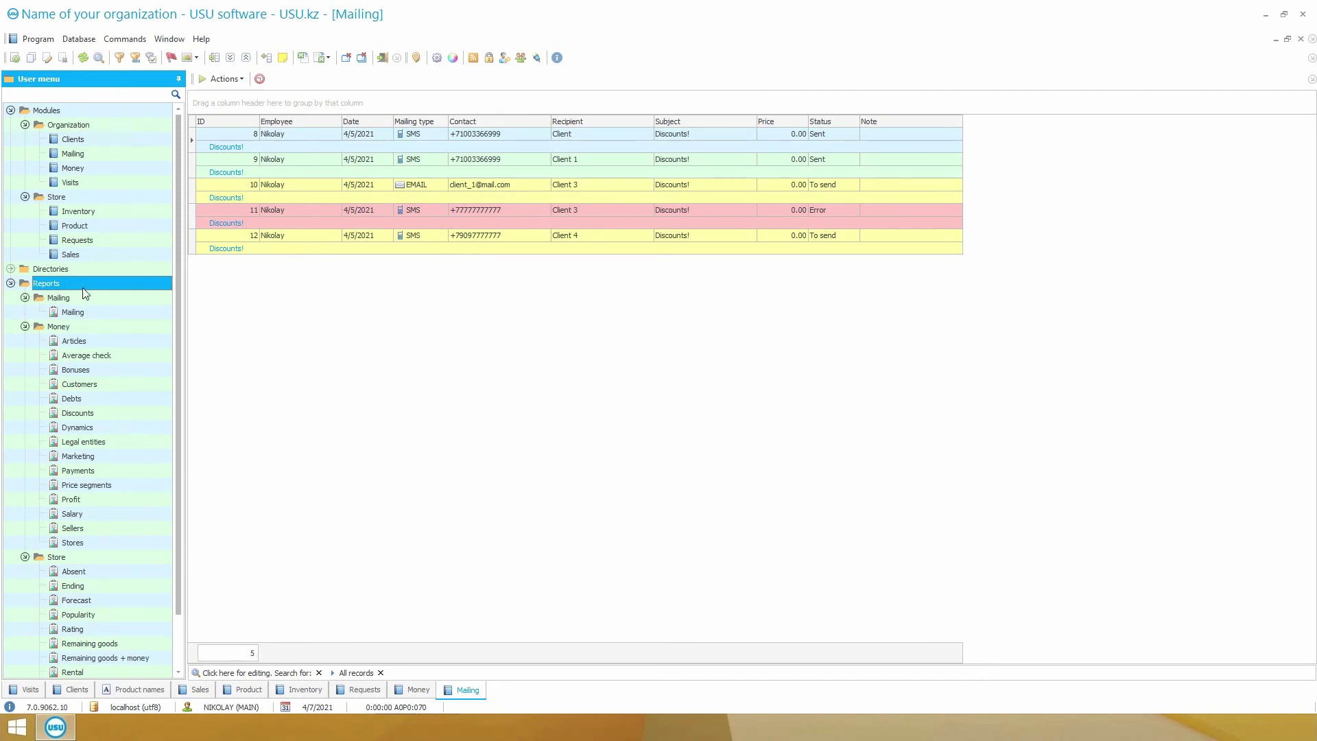
# Generate the Salary report for 1/1/2010 to 1/1/2030 and the Debts report from the Money group
pyautogui.doubleClick(75, 516)
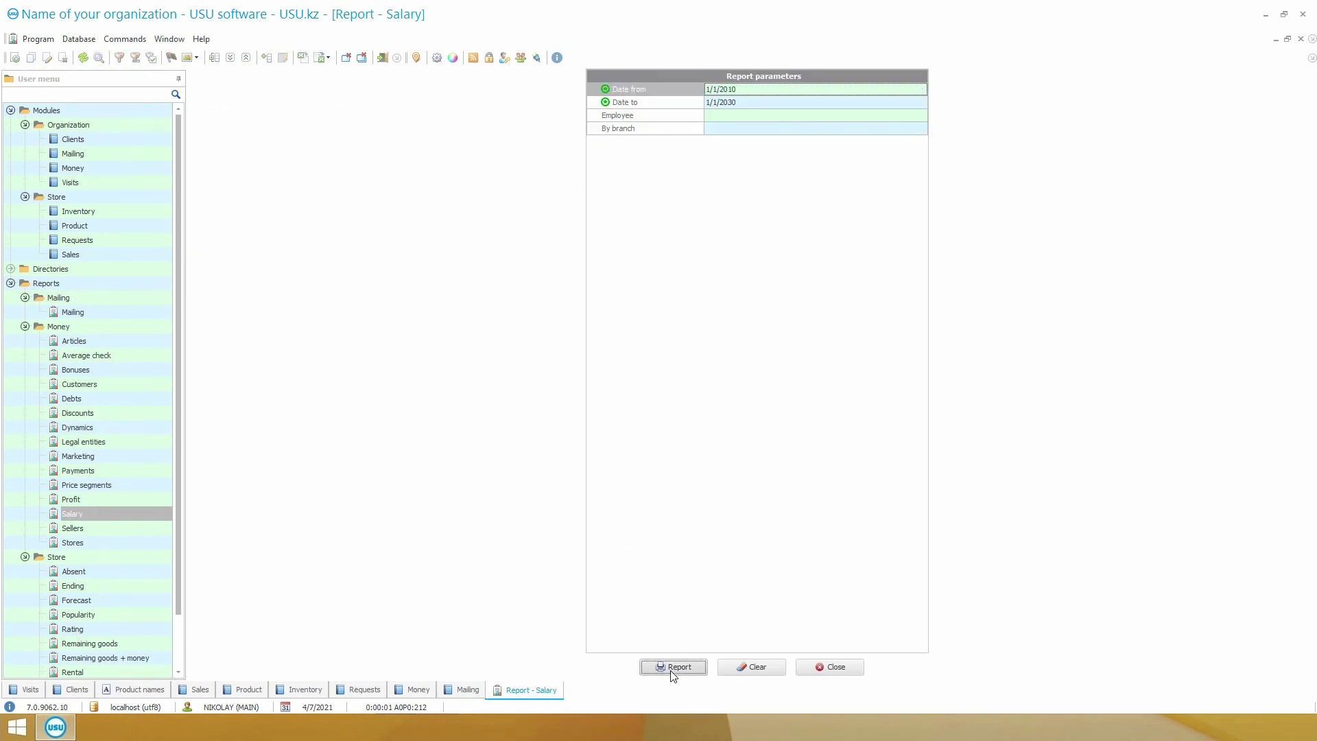
pyautogui.click(671, 669)
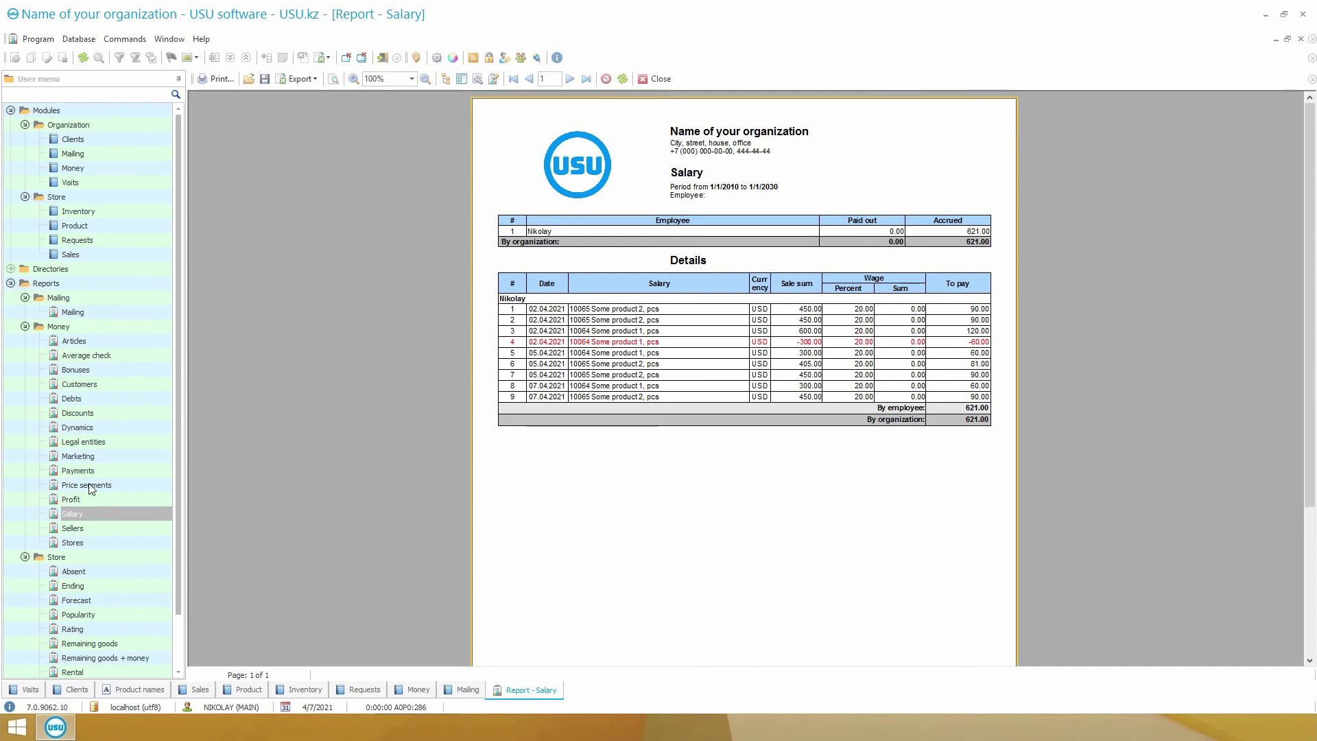
pyautogui.doubleClick(85, 400)
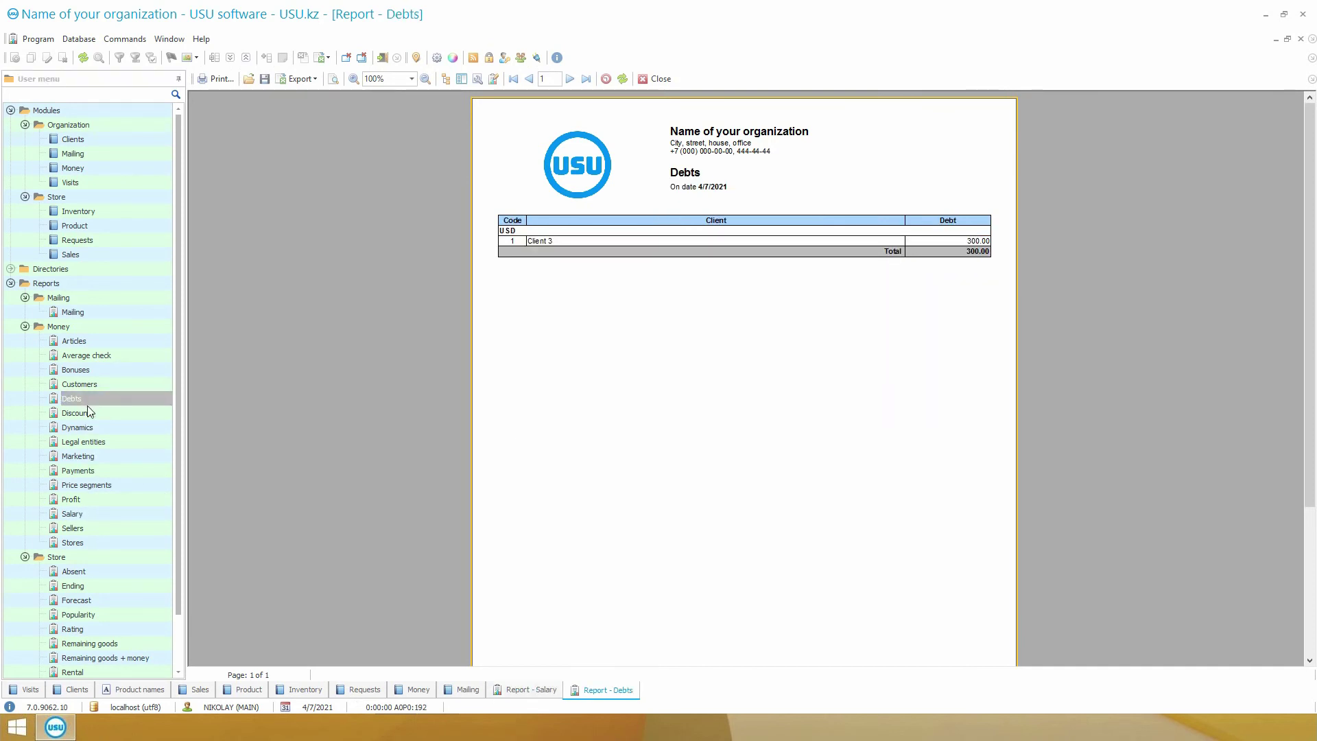
# Generate the Payments report for 1/1/2010 to 1/1/2030 and look through its details
pyautogui.doubleClick(112, 471)
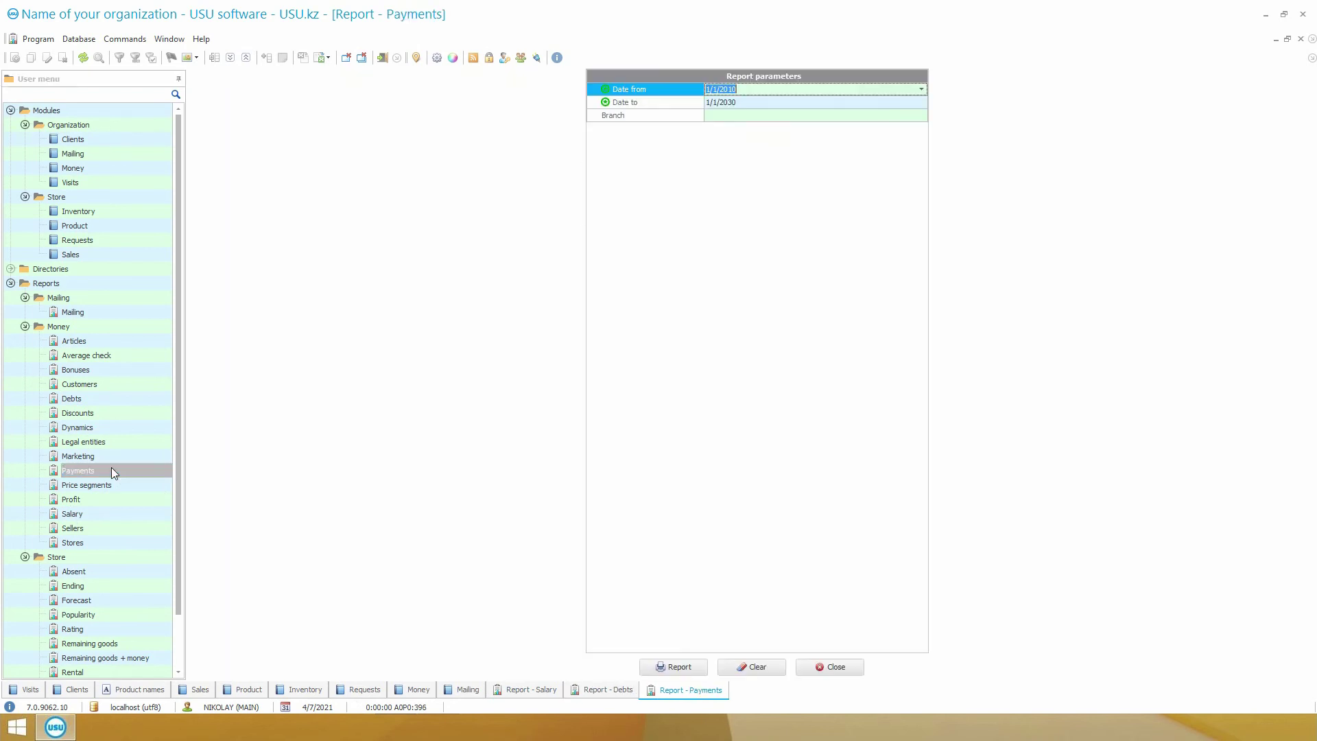
pyautogui.click(669, 664)
pyautogui.scroll(-5, 297, 459)
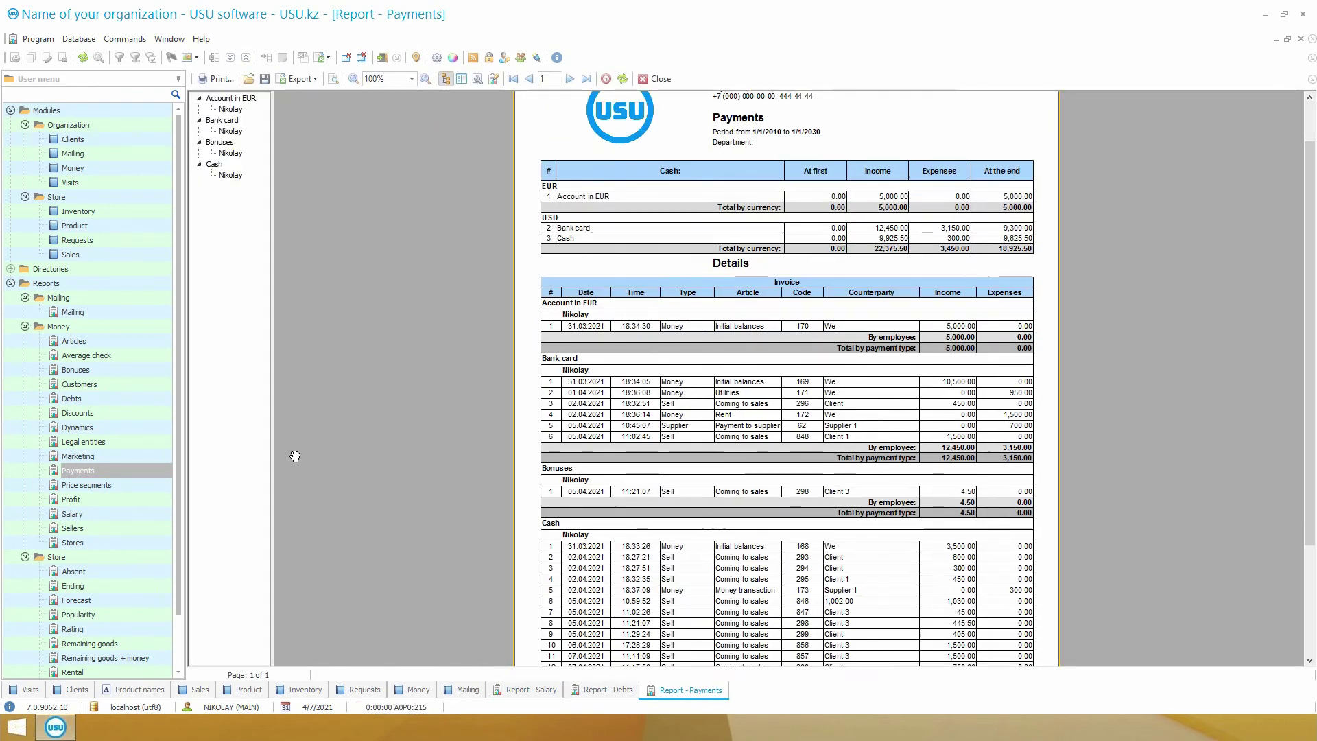
pyautogui.scroll(5, 296, 459)
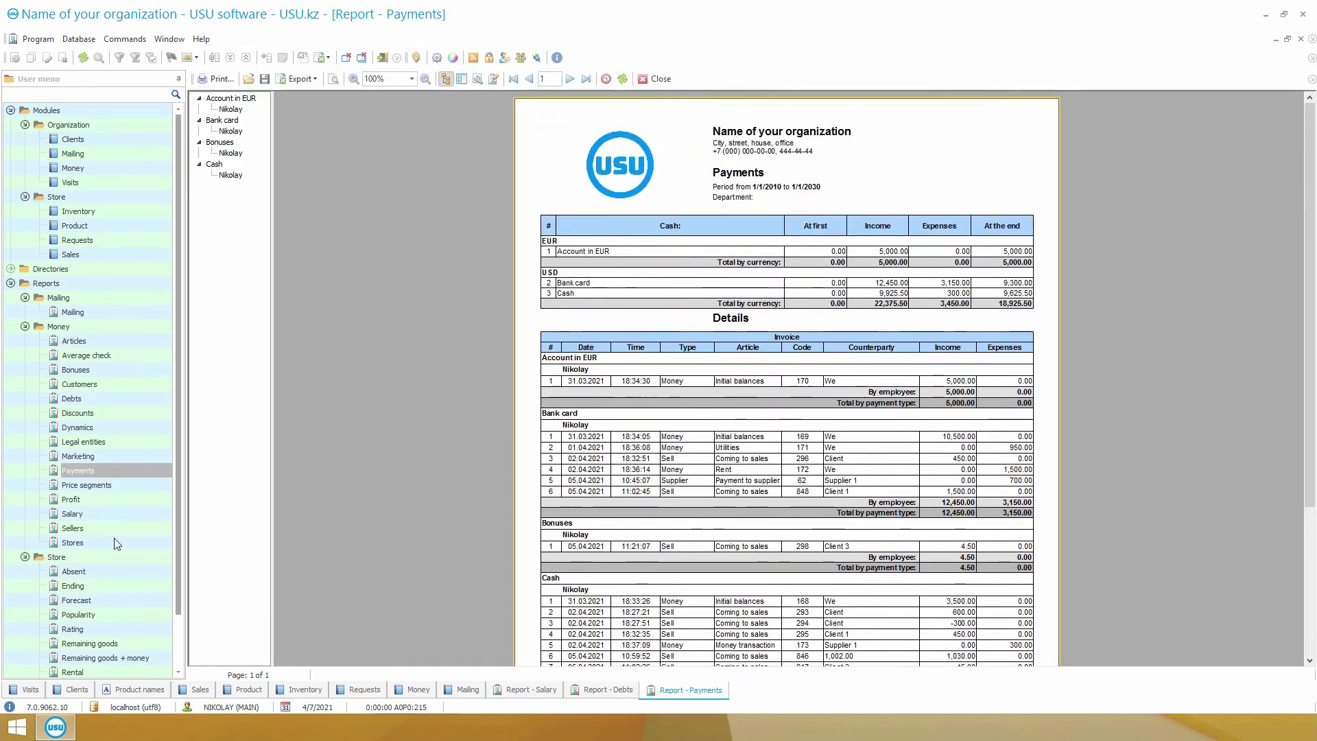
# Generate the Stores report for 1/1/2010 to 1/1/2030 without a department filter
pyautogui.click(89, 542)
pyautogui.doubleClick(89, 541)
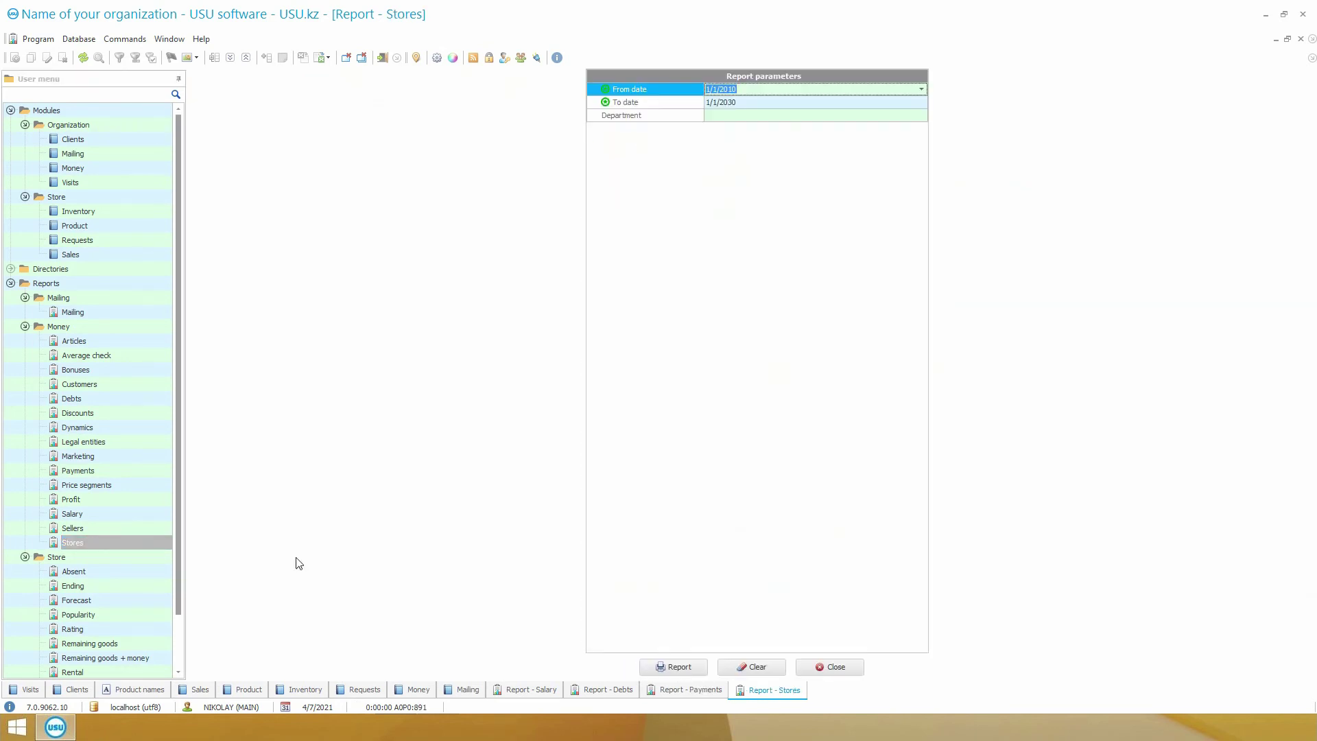
pyautogui.click(670, 664)
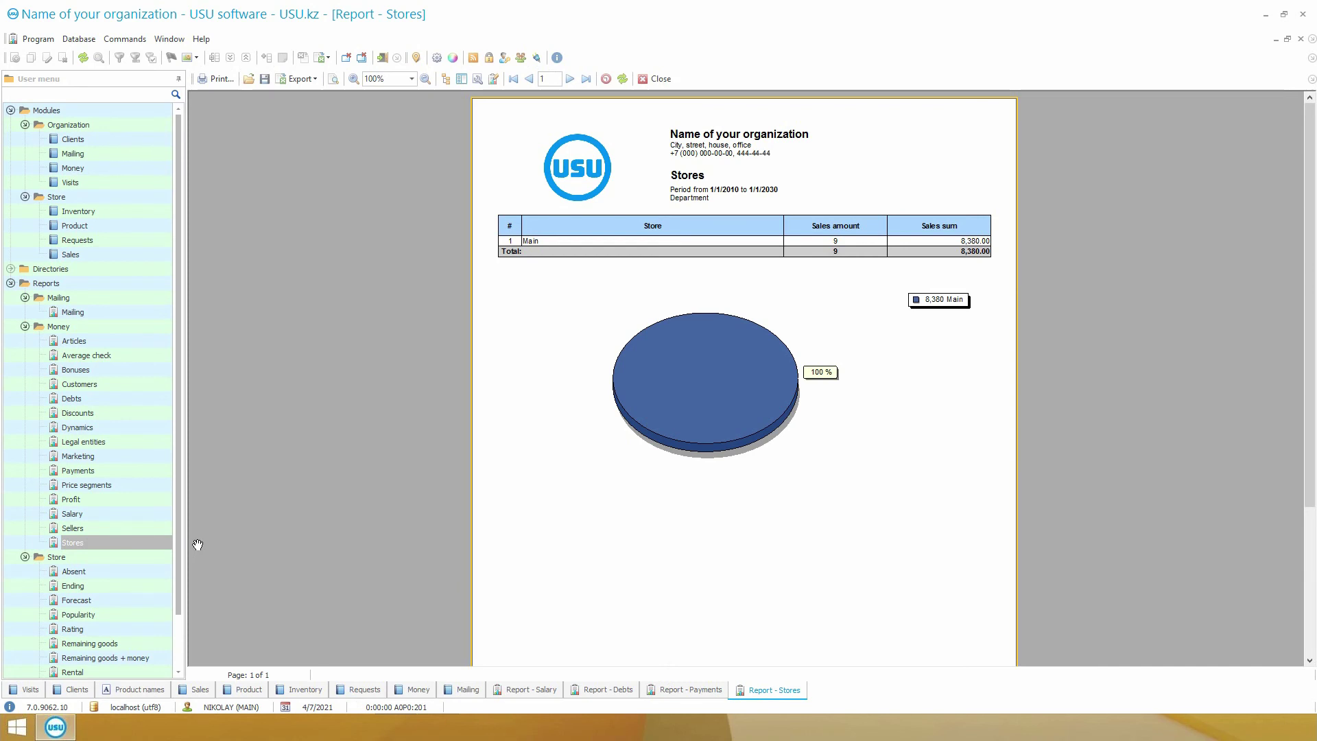
# Open the Ending report from the Store group of reports
pyautogui.click(154, 557)
pyautogui.moveTo(179, 561); pyautogui.dragTo(183, 648)
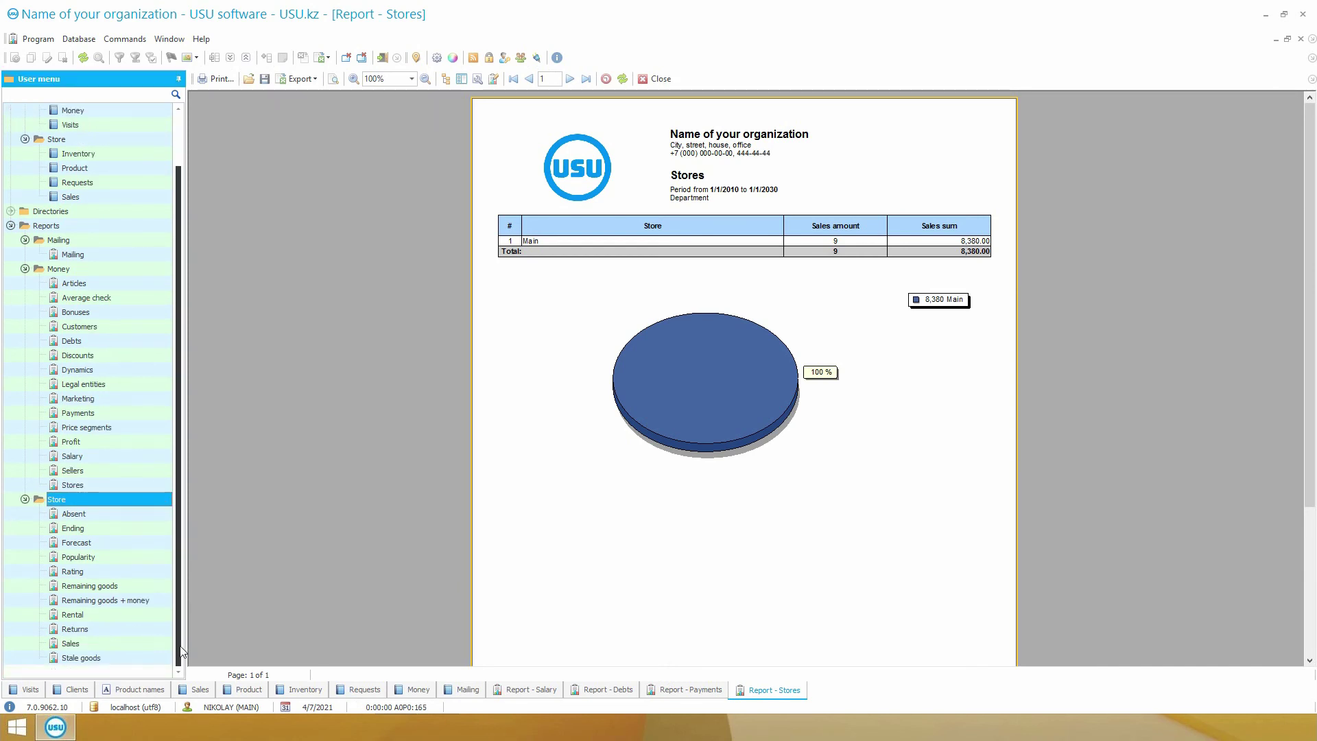
pyautogui.doubleClick(96, 530)
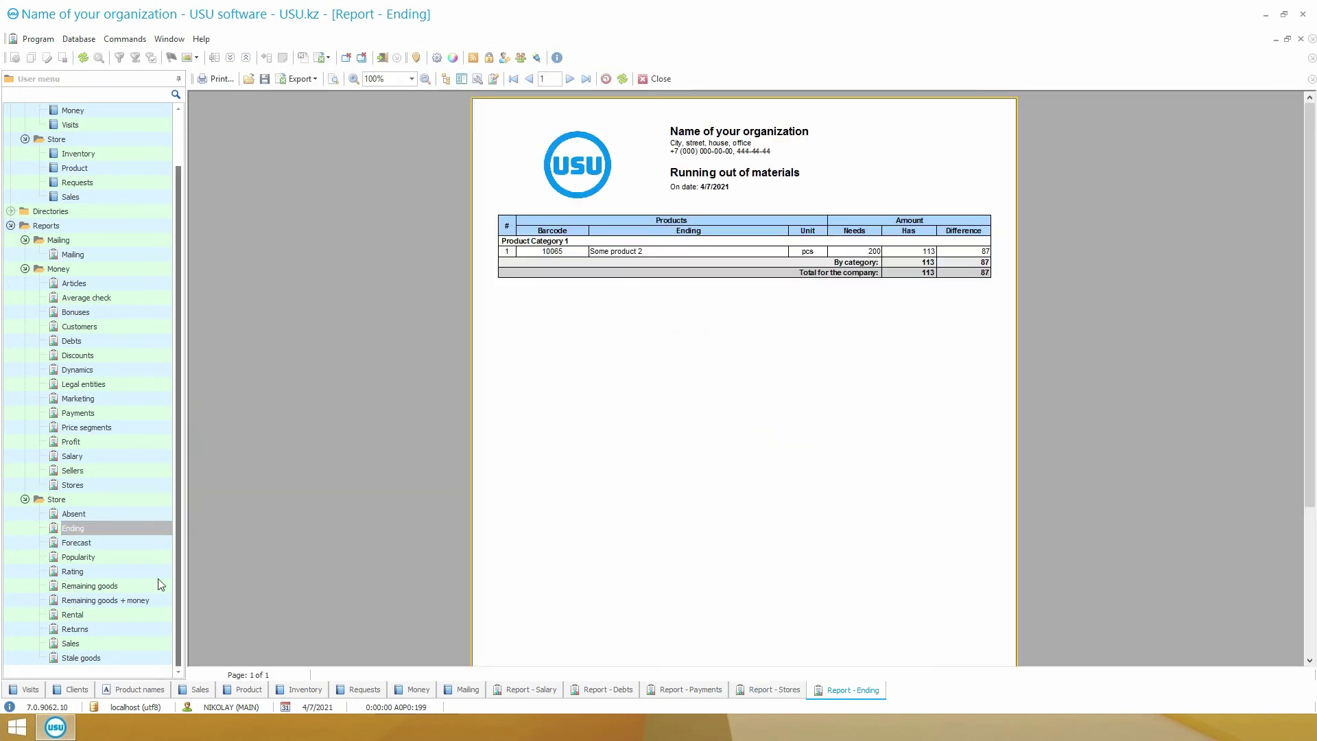
# Generate the Remaining goods report for 1/1/2010 to 1/1/2030 and the Returns report for 1/1/2010 to 4/6/2021
pyautogui.doubleClick(141, 587)
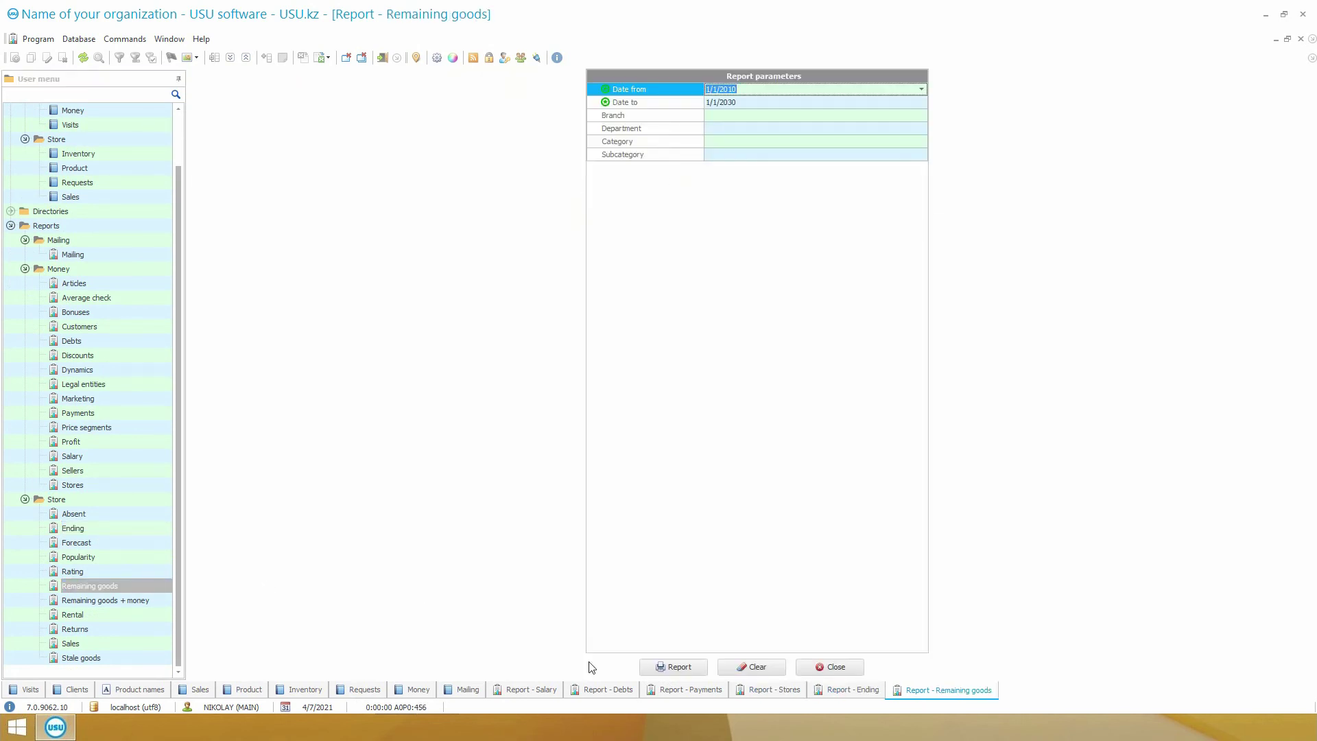
pyautogui.click(671, 667)
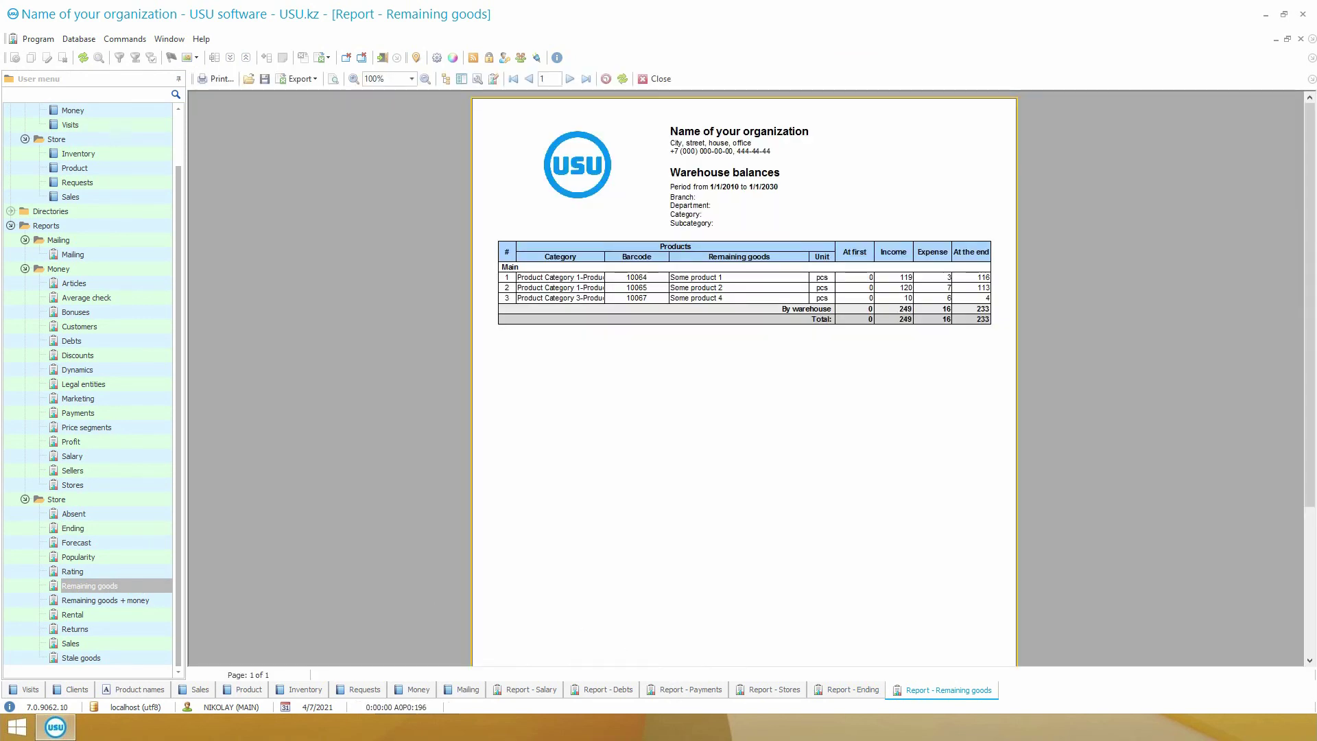
pyautogui.click(137, 629)
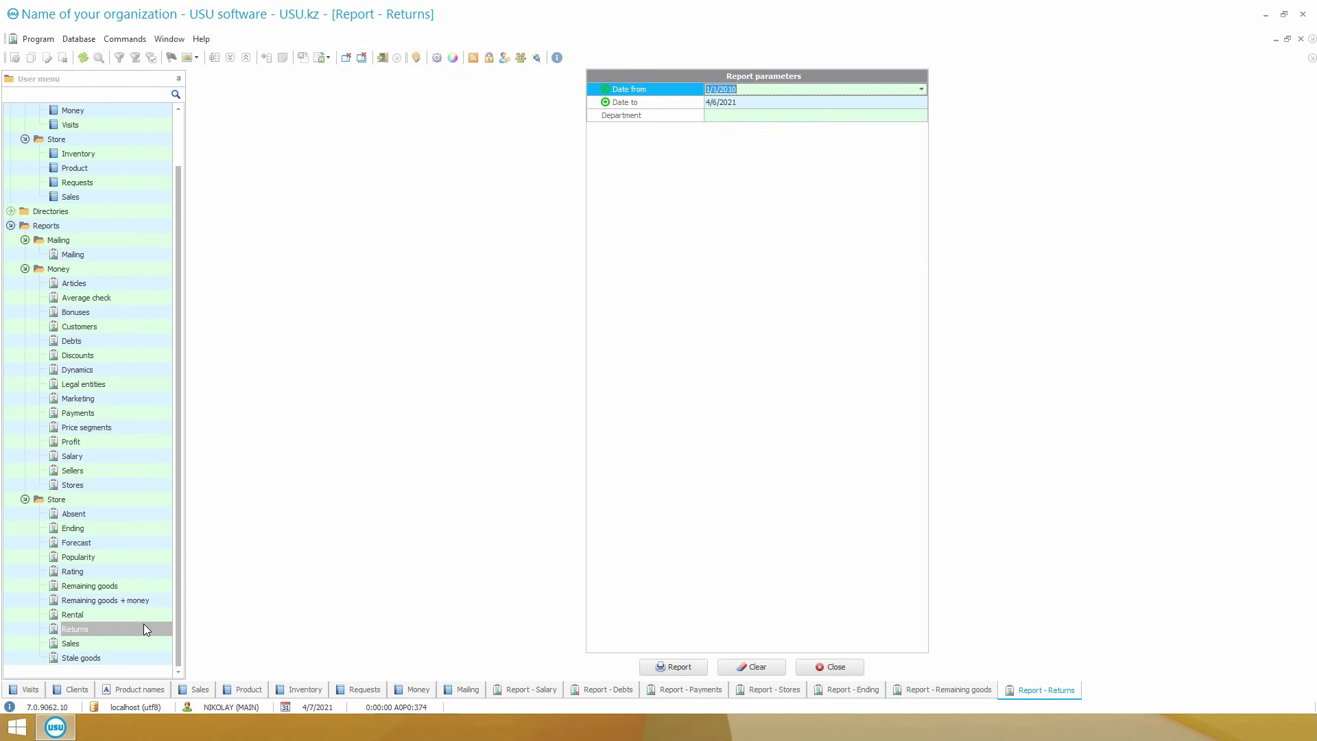
pyautogui.click(656, 669)
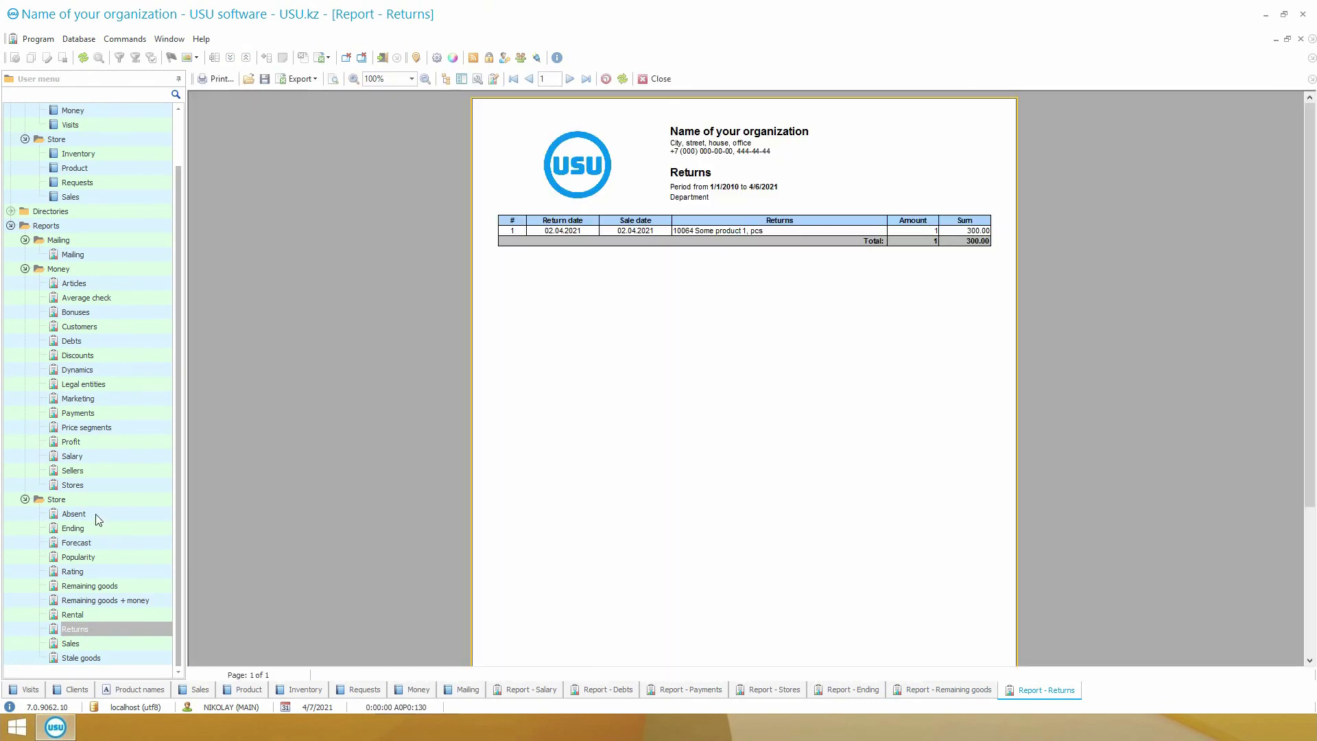
# Generate the Absent report for 1/1/2010 to 1/1/2030 and the Forecast report for 1/1/2010 to 4/6/2021
pyautogui.click(75, 513)
pyautogui.click(669, 667)
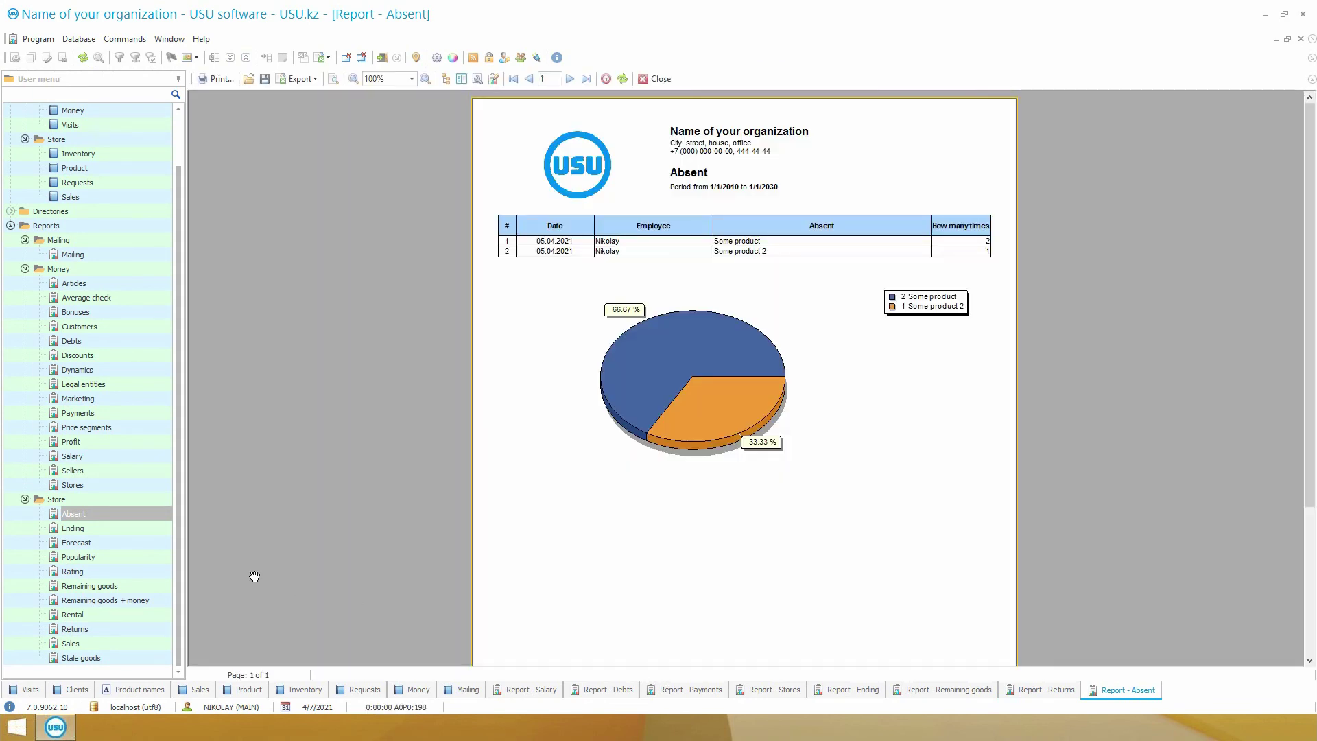
pyautogui.click(120, 544)
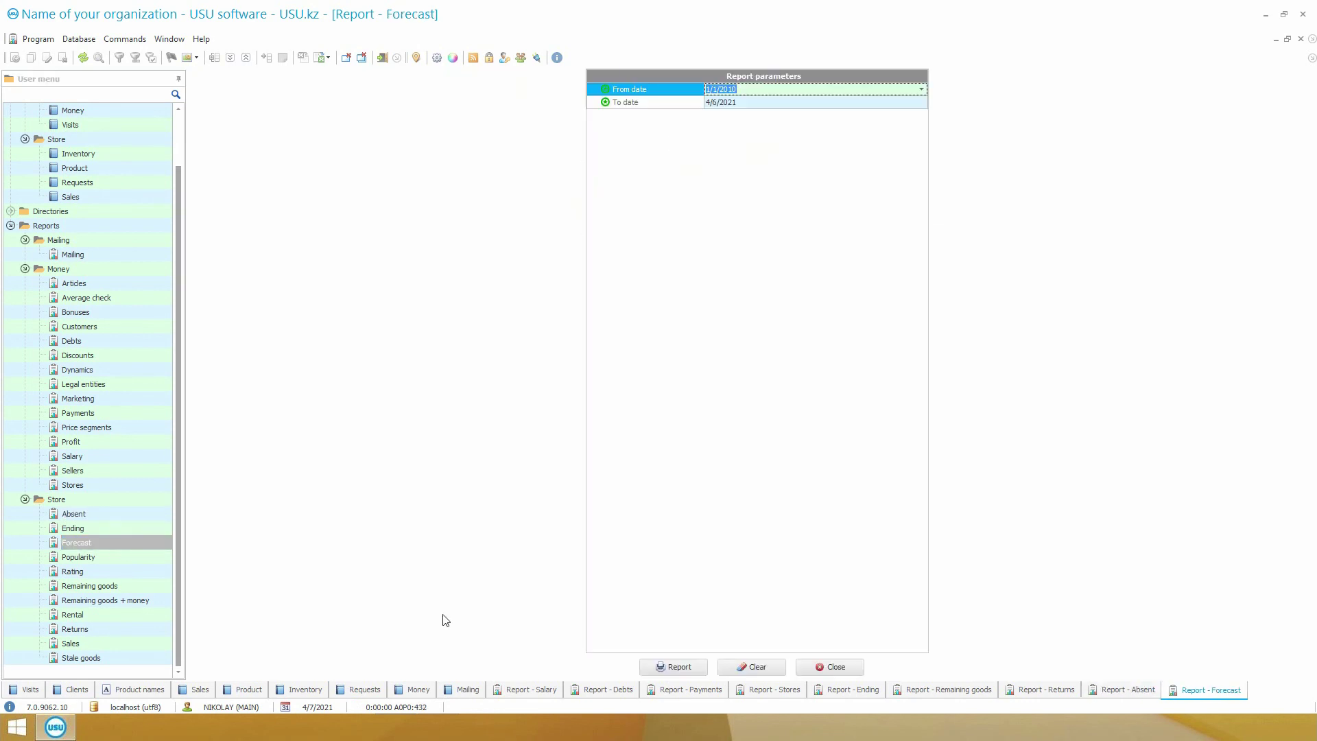
pyautogui.click(670, 667)
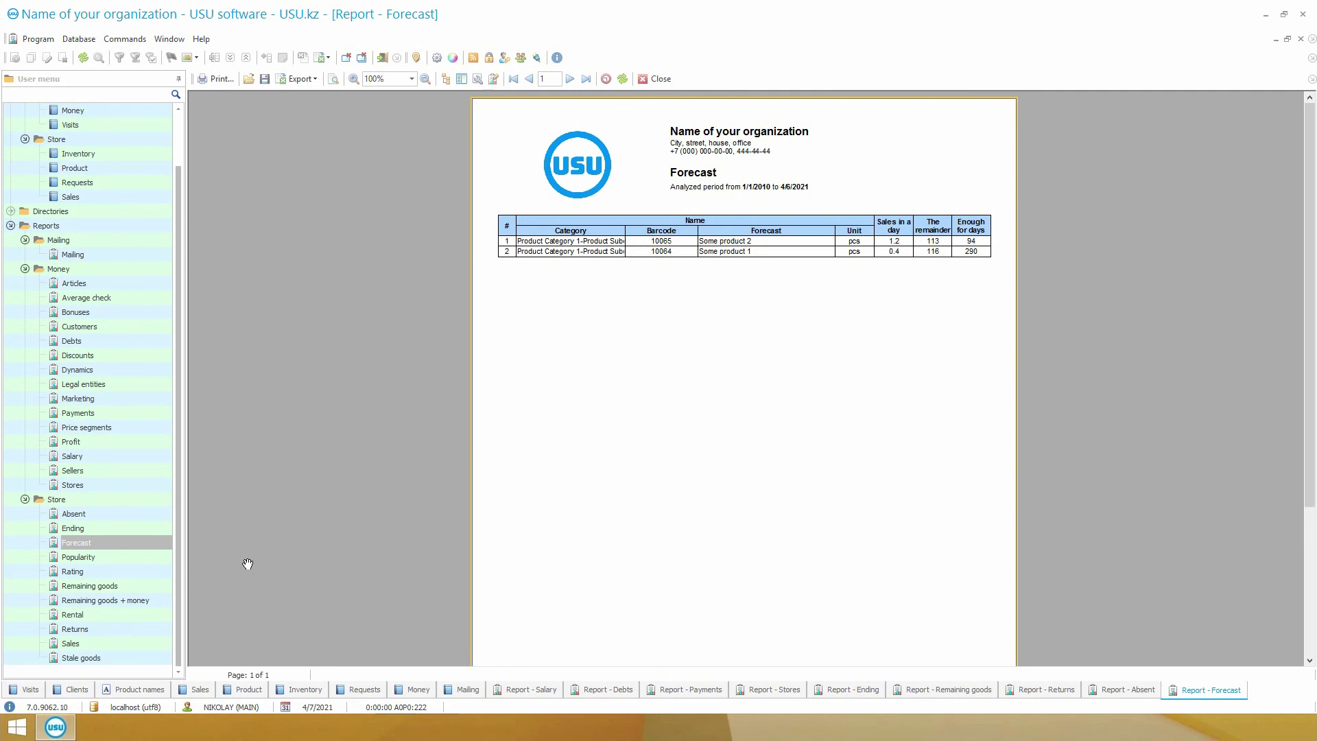
# Generate the Stale goods report from the Store group of reports
pyautogui.click(121, 658)
pyautogui.click(669, 667)
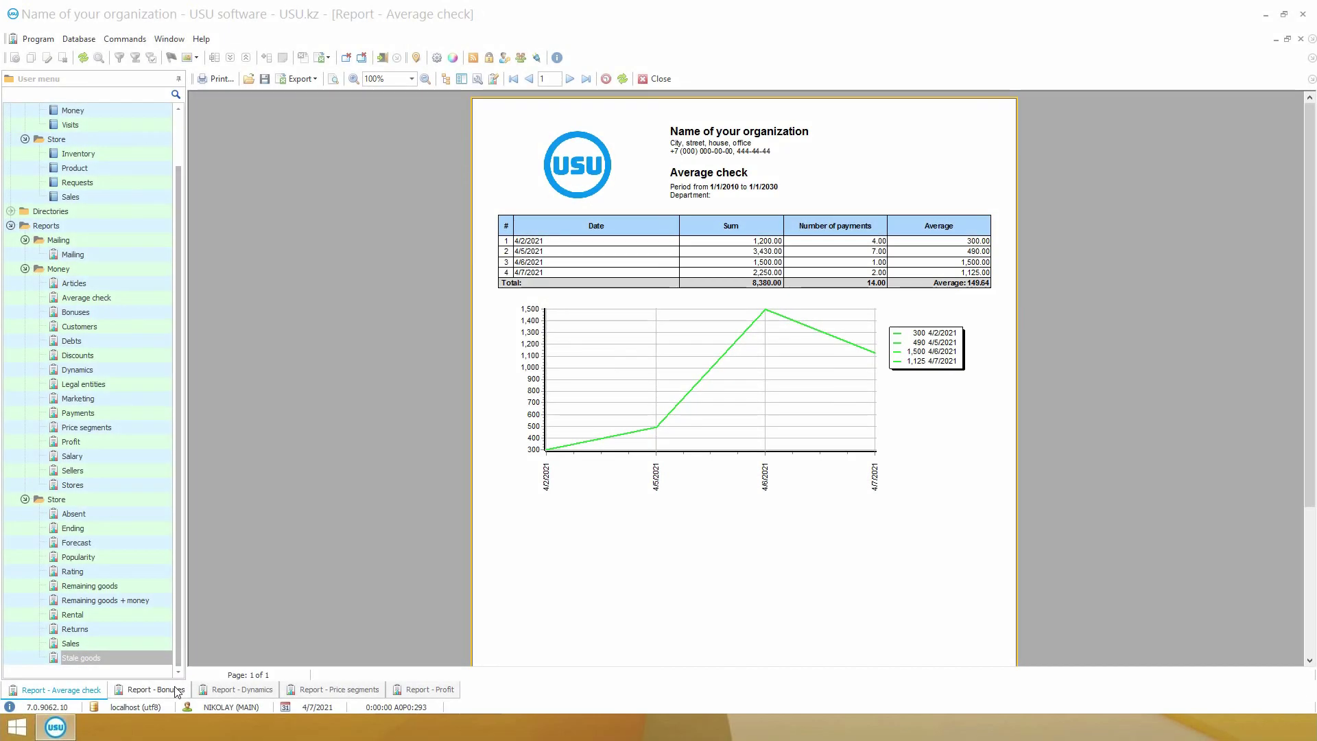
# Look through the already generated Bonuses, Dynamics, Price segments and Profit reports in turn
pyautogui.click(177, 691)
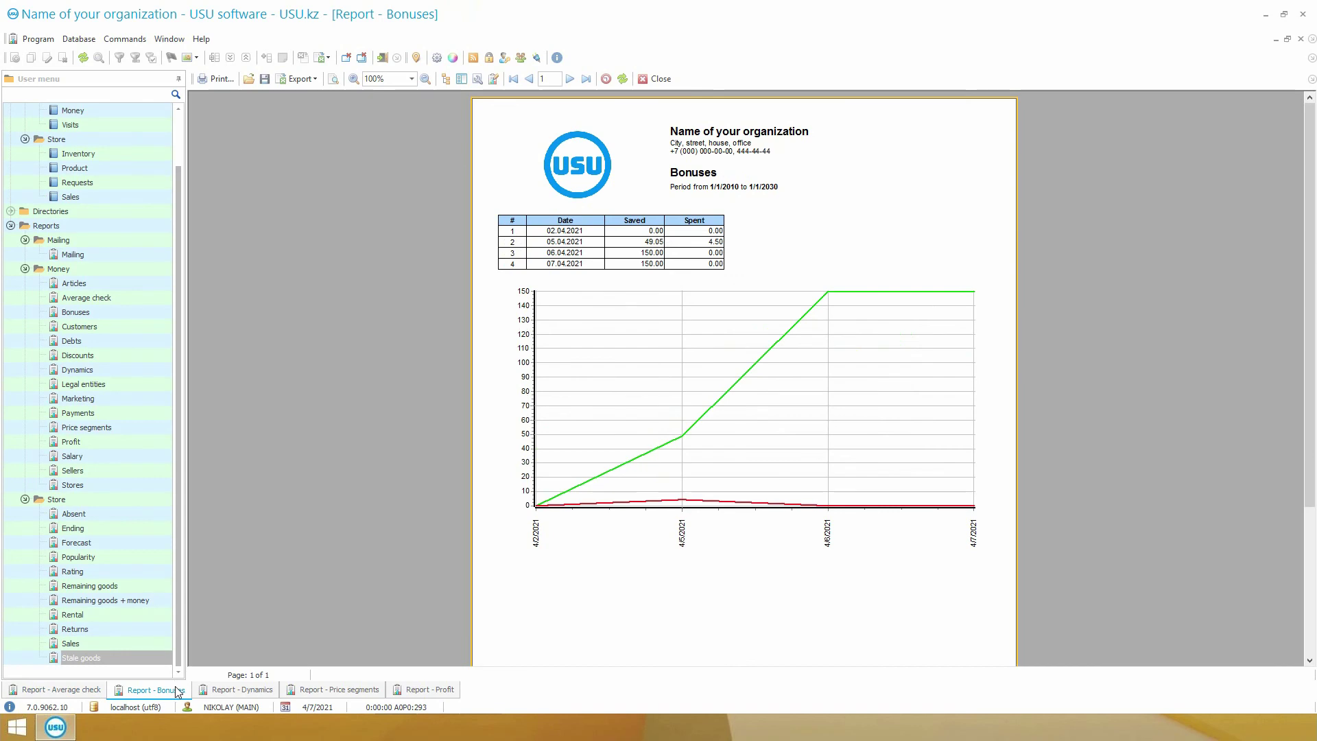
pyautogui.click(232, 695)
pyautogui.click(337, 691)
pyautogui.click(432, 694)
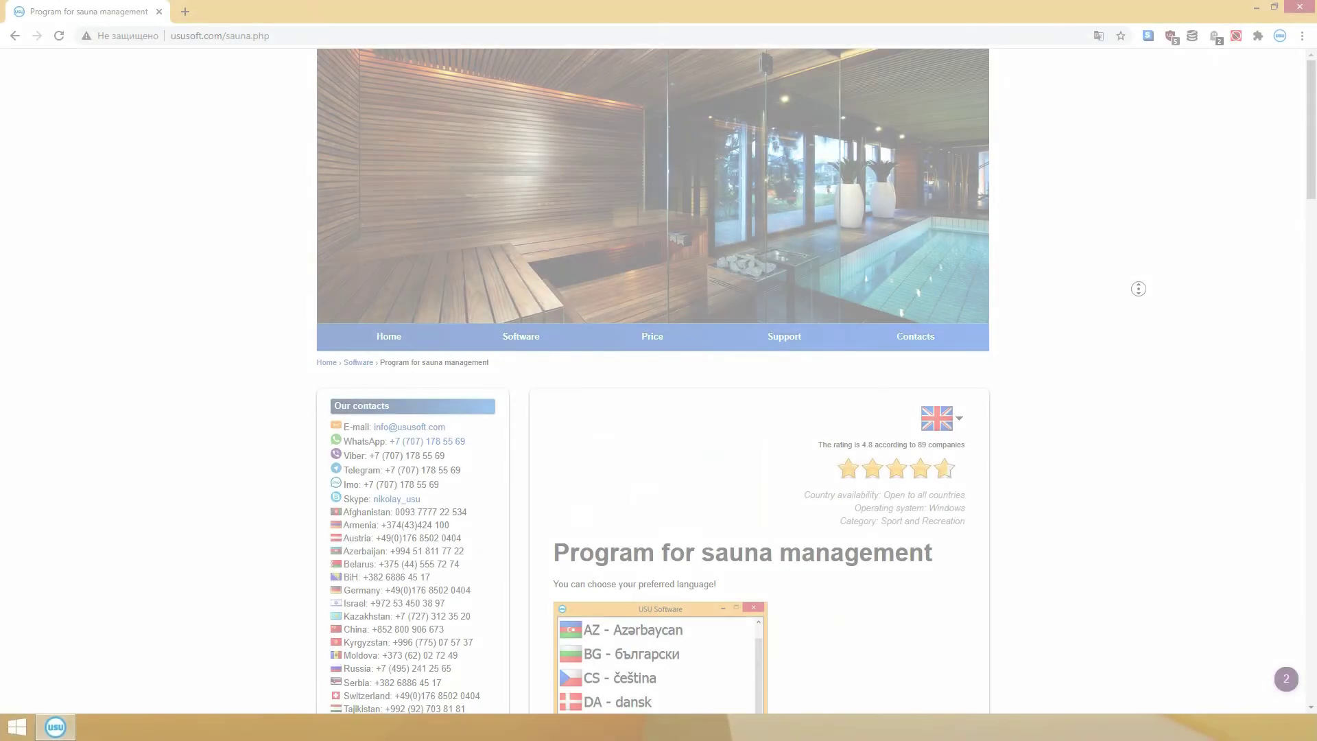
# Read through the sauna management program page on ususoft.com in the browser, down to its purchase section
pyautogui.scroll(-5, 1140, 343)
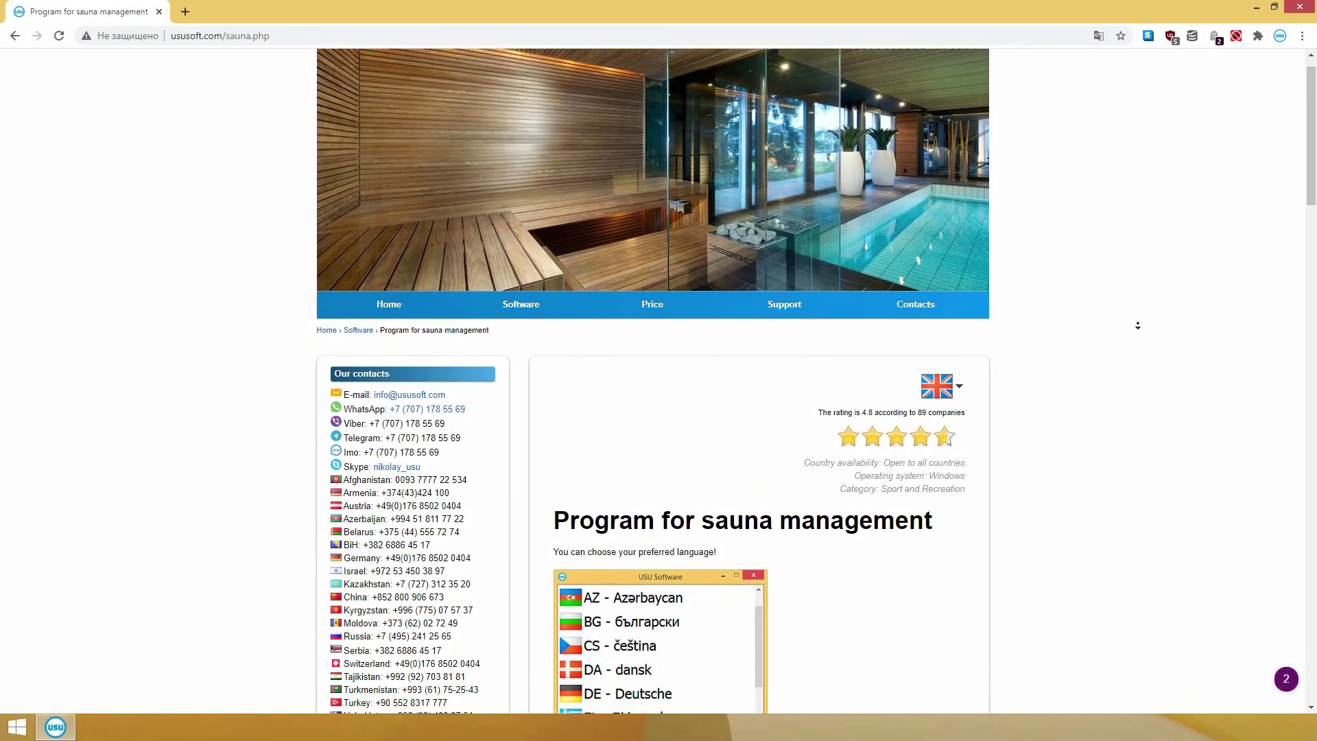
pyautogui.scroll(-15, 1141, 342)
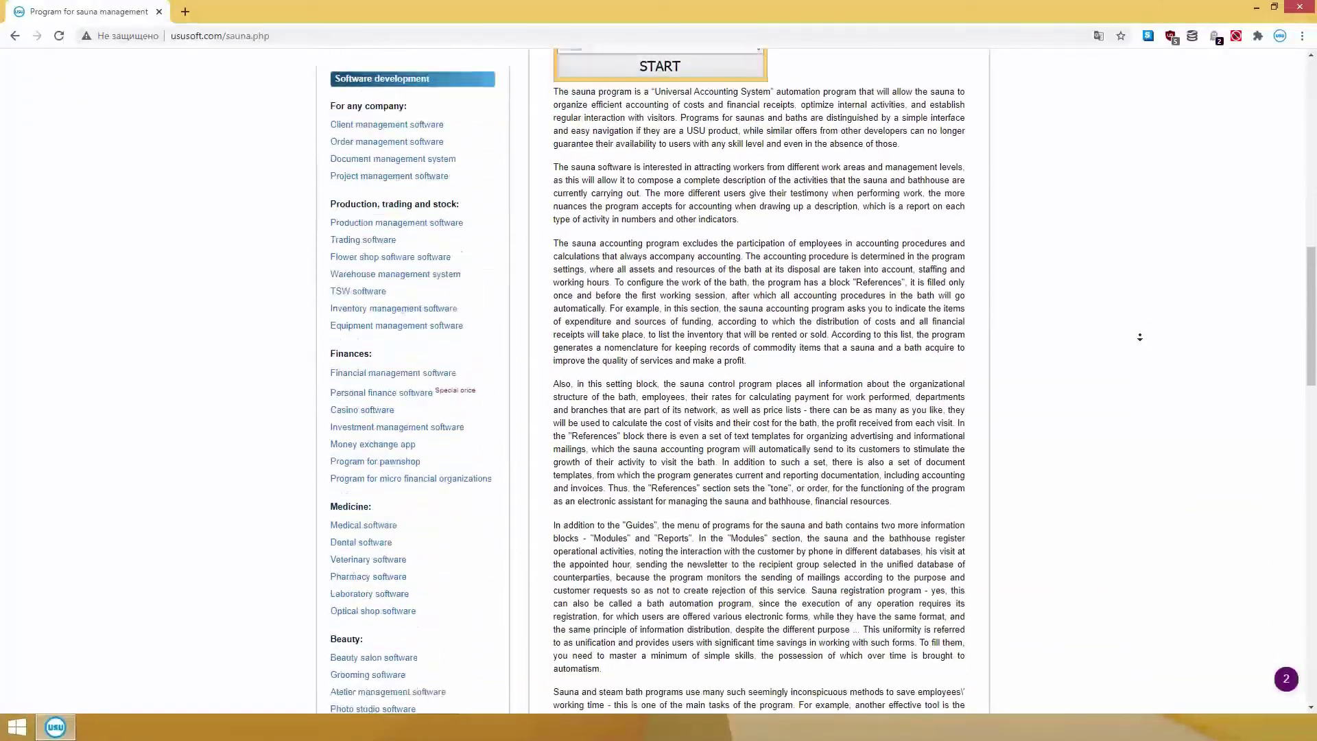
pyautogui.scroll(-15, 1140, 337)
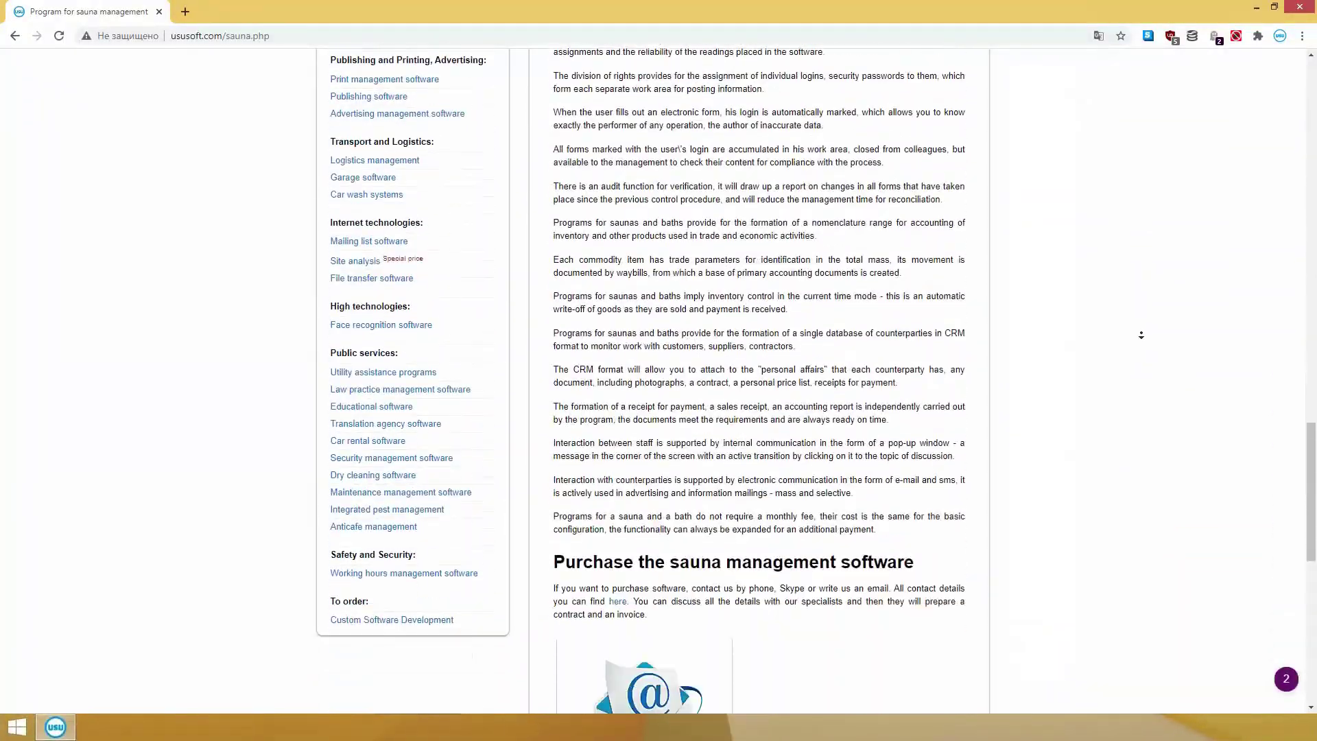
pyautogui.scroll(-12, 1142, 335)
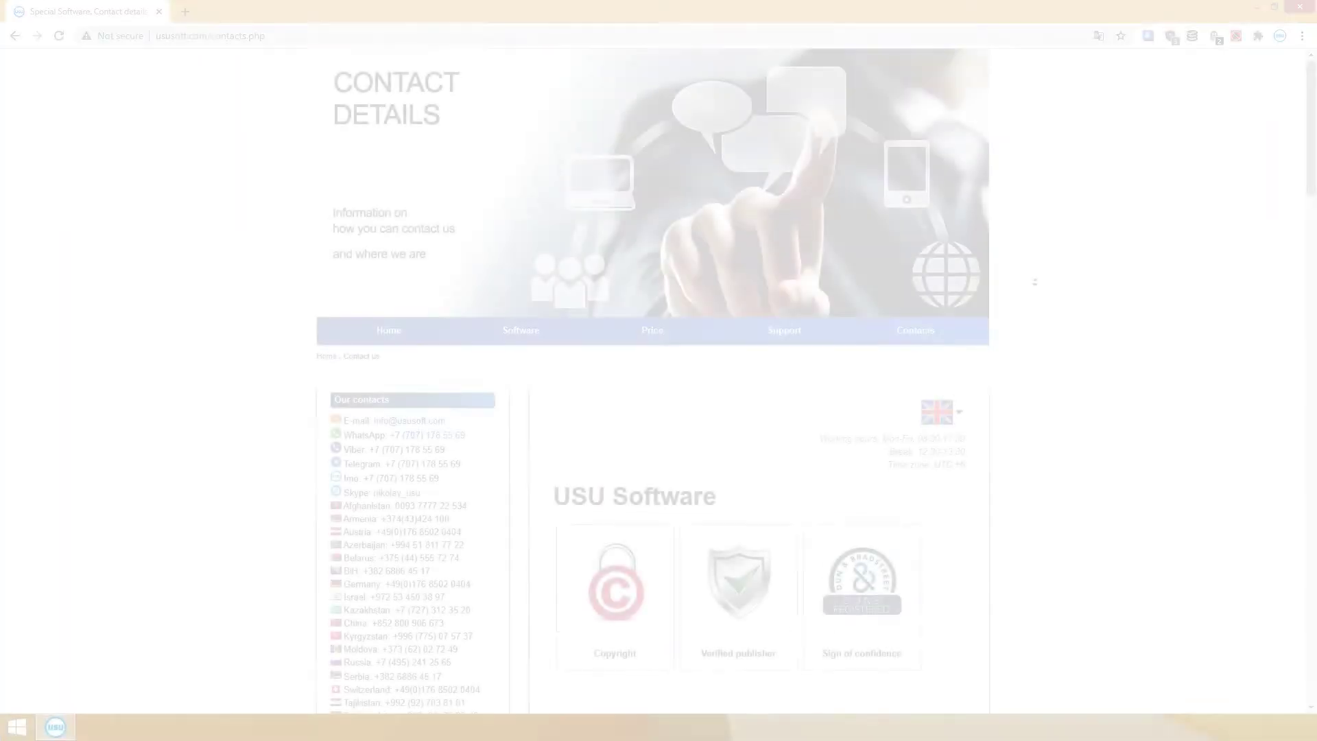
# Examine the ususoft.com contact details page, from the messenger contacts through the country listings to the page footer
pyautogui.scroll(-6, 1035, 285)
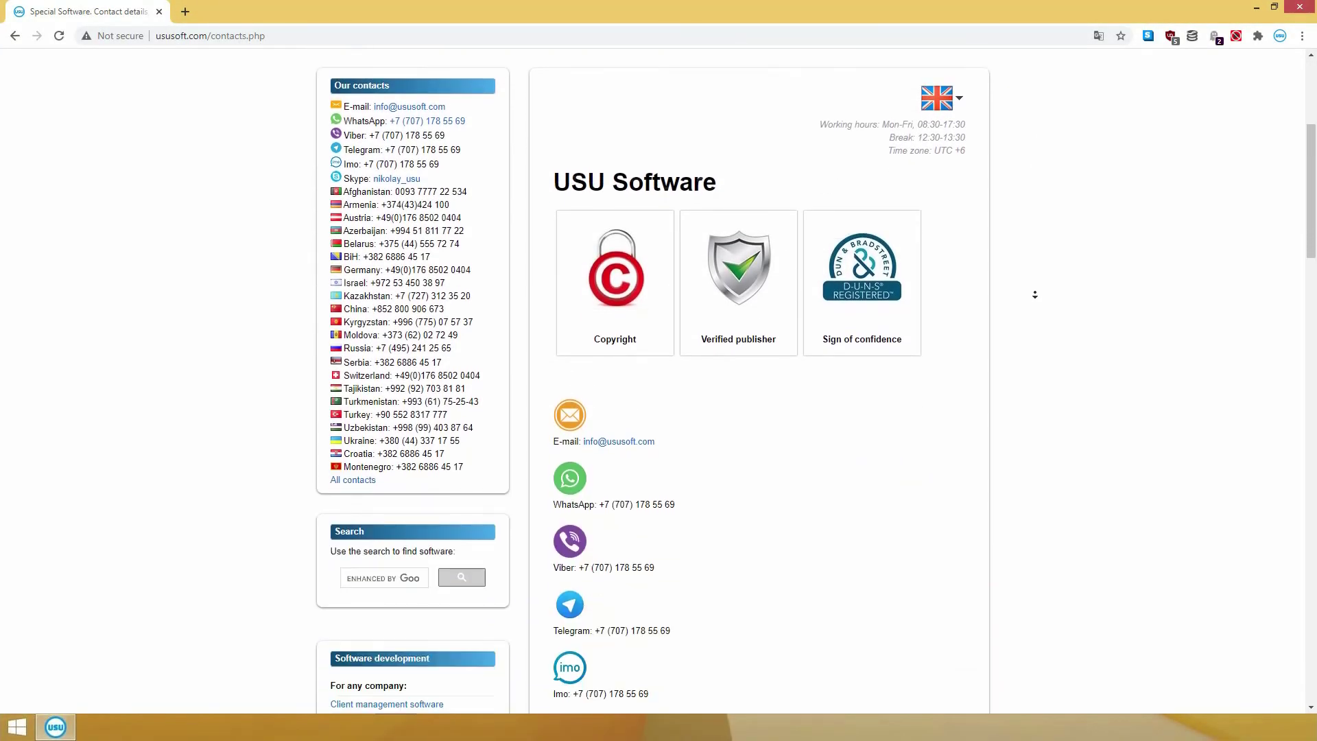
pyautogui.scroll(-6, 1035, 295)
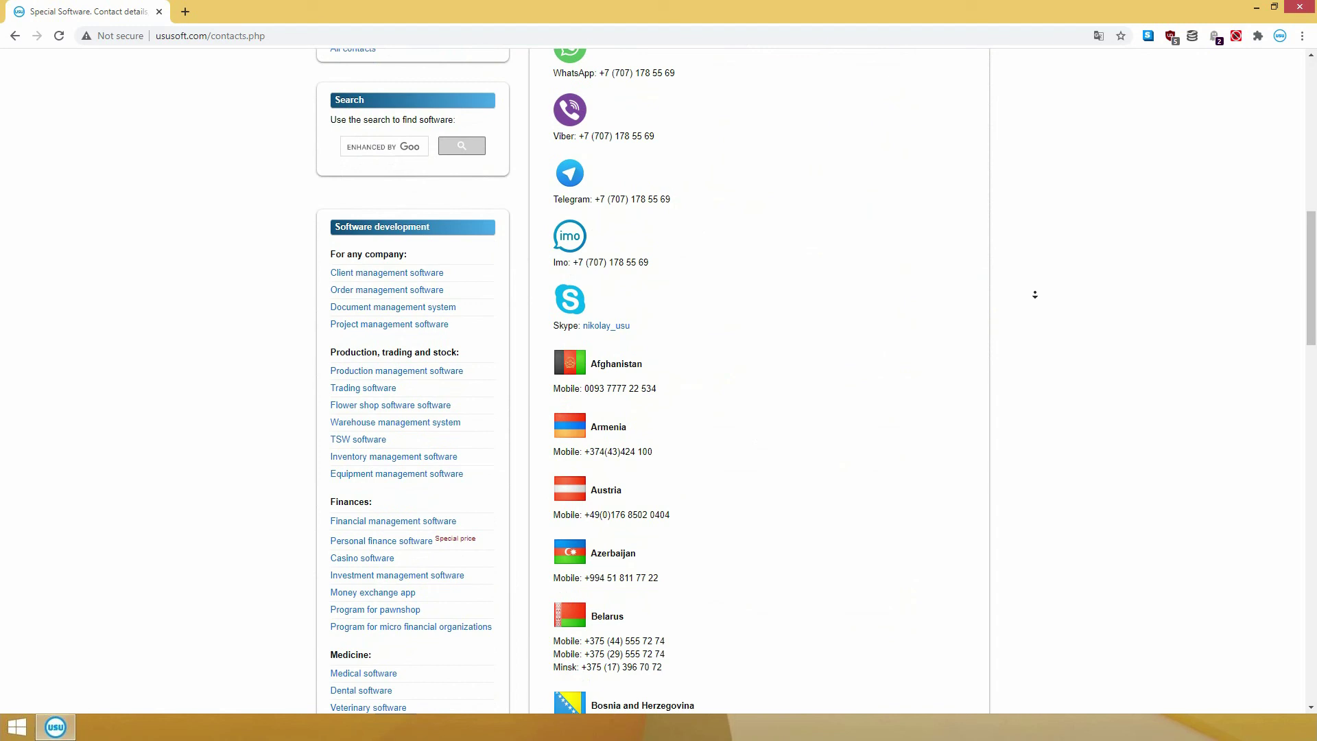
pyautogui.scroll(-6, 1035, 294)
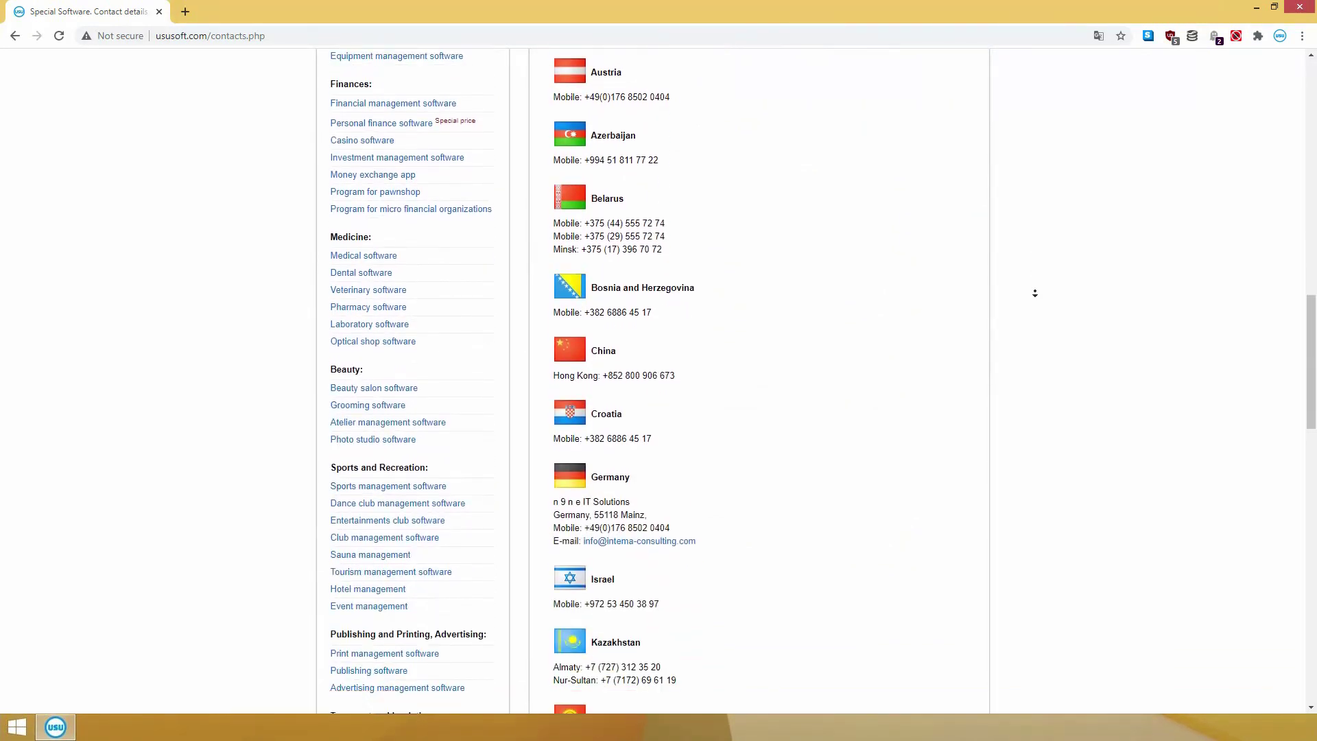
pyautogui.scroll(-6, 1035, 294)
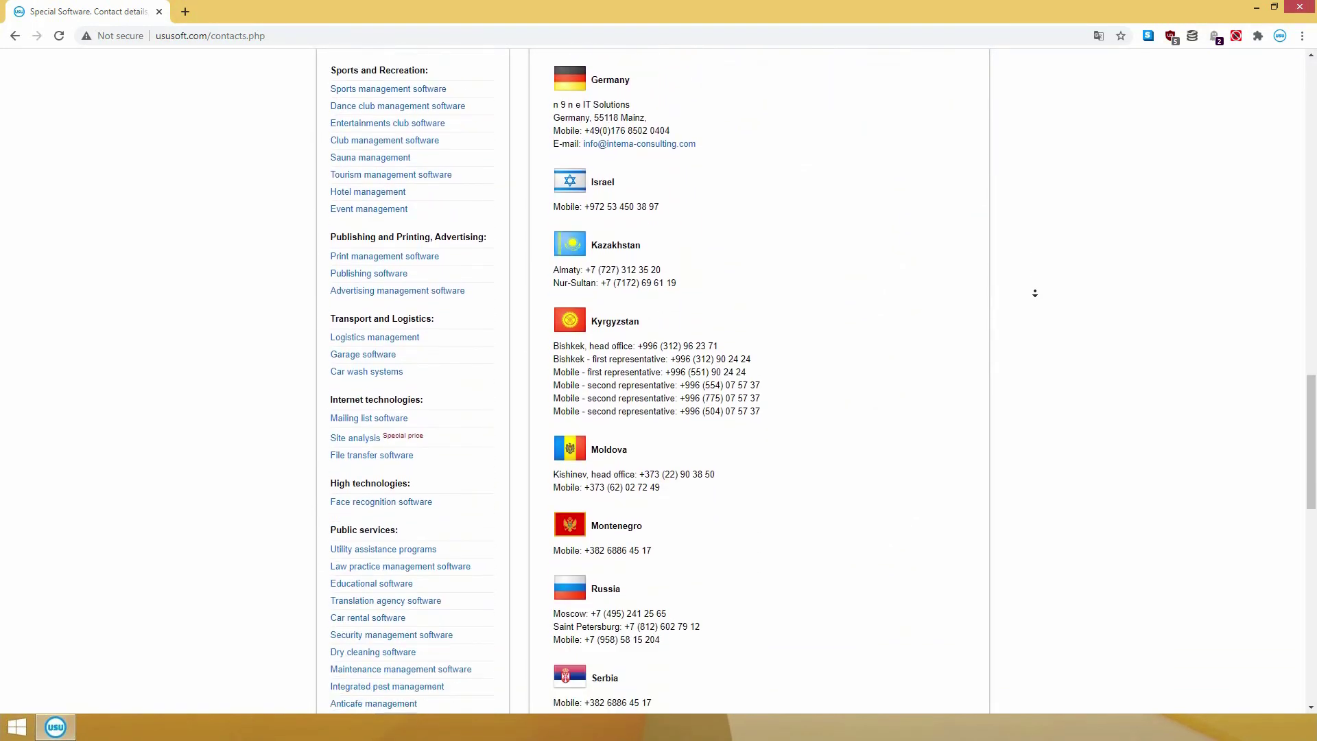
pyautogui.scroll(-6, 1036, 294)
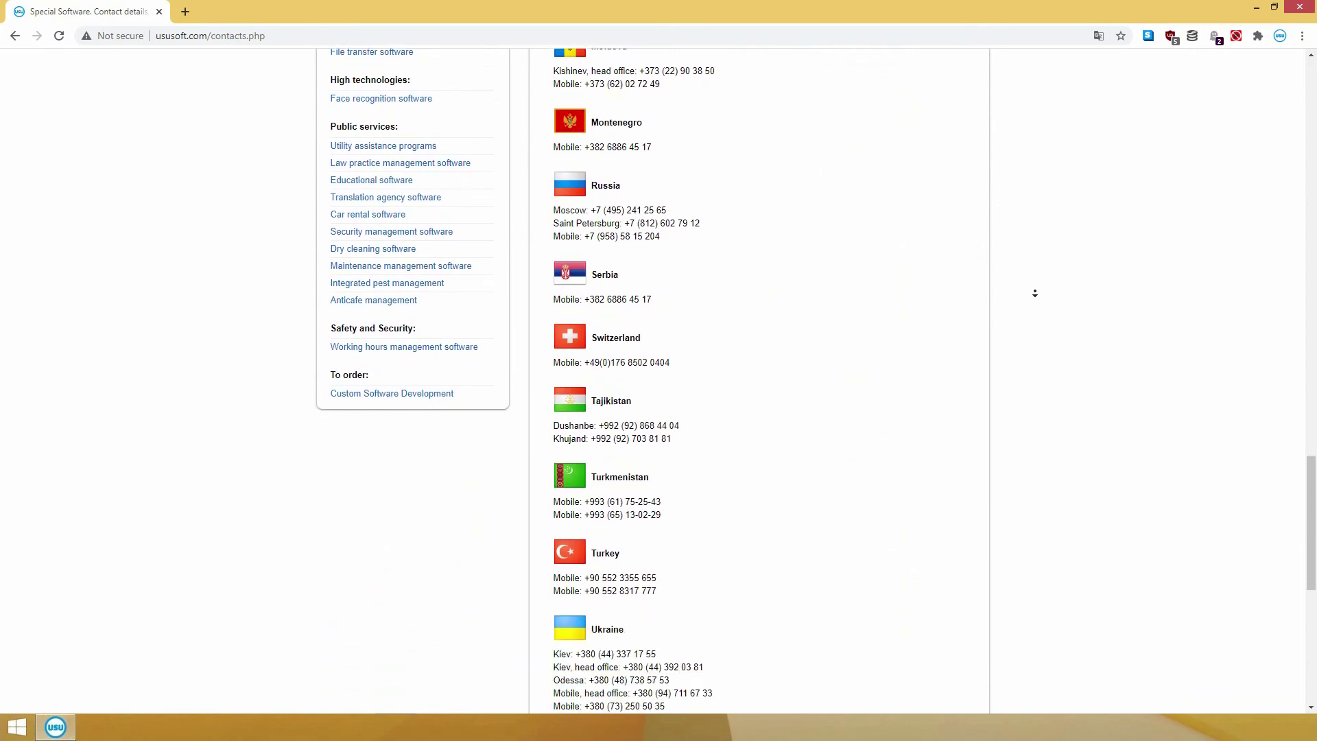
pyautogui.scroll(-6, 1035, 294)
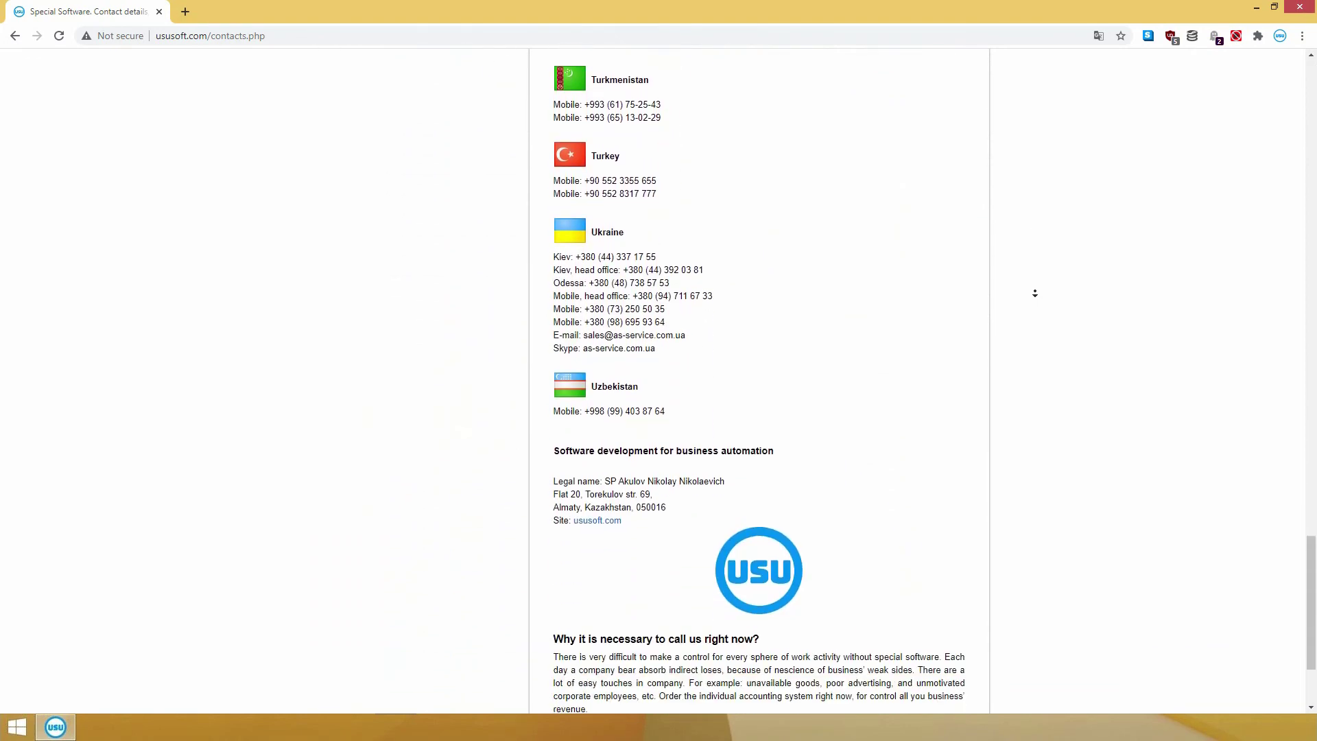
pyautogui.scroll(-1, 1036, 293)
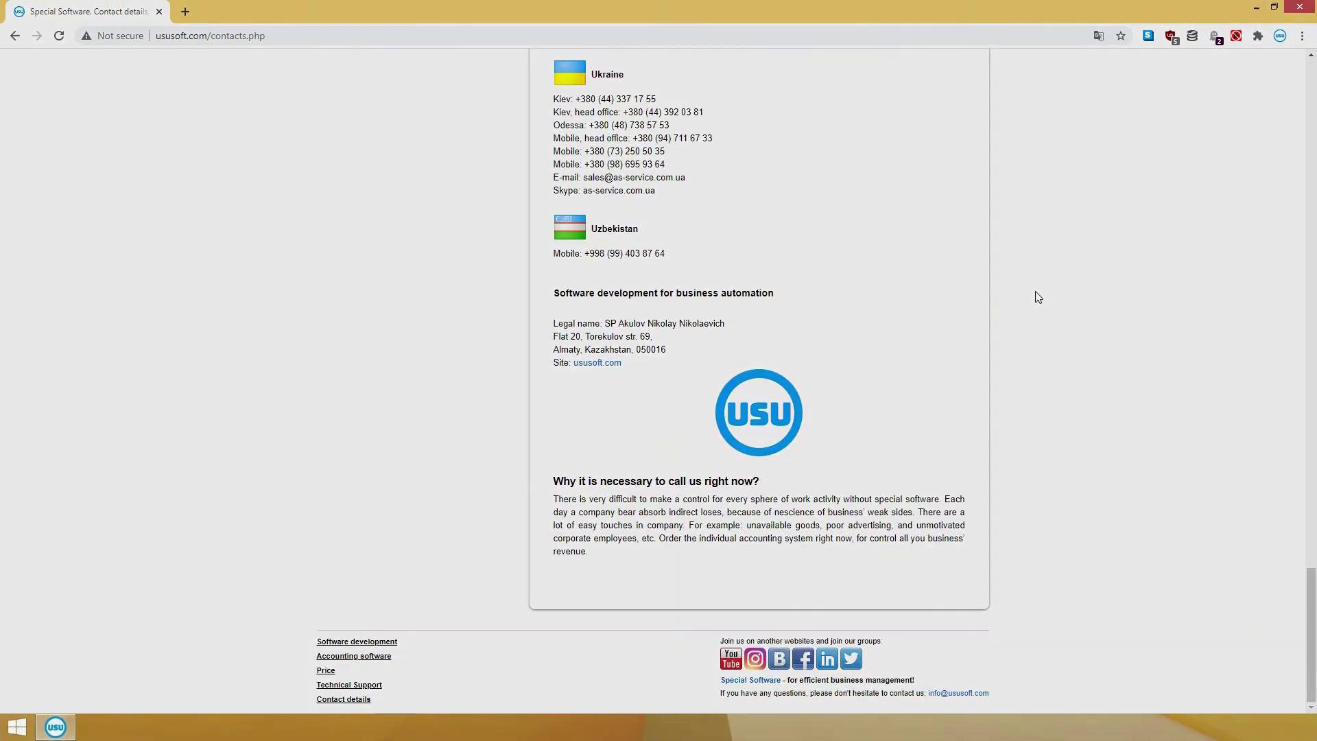